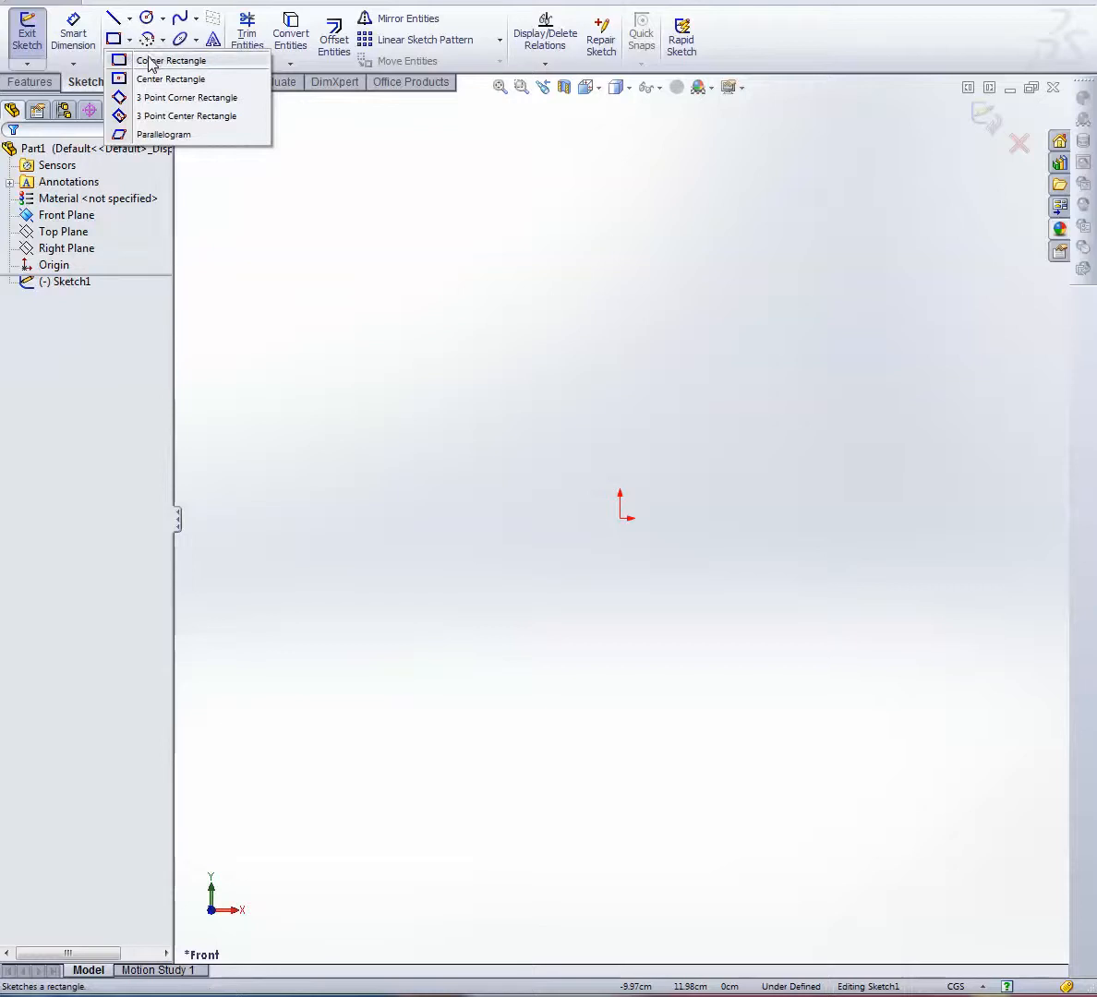
Sketch a corner rectangle about 19.9 cm wide and 6.5 cm high around the origin
{"action": "left_click", "coordinate": [151, 62]}
{"action": "left_click", "coordinate": [310, 371]}
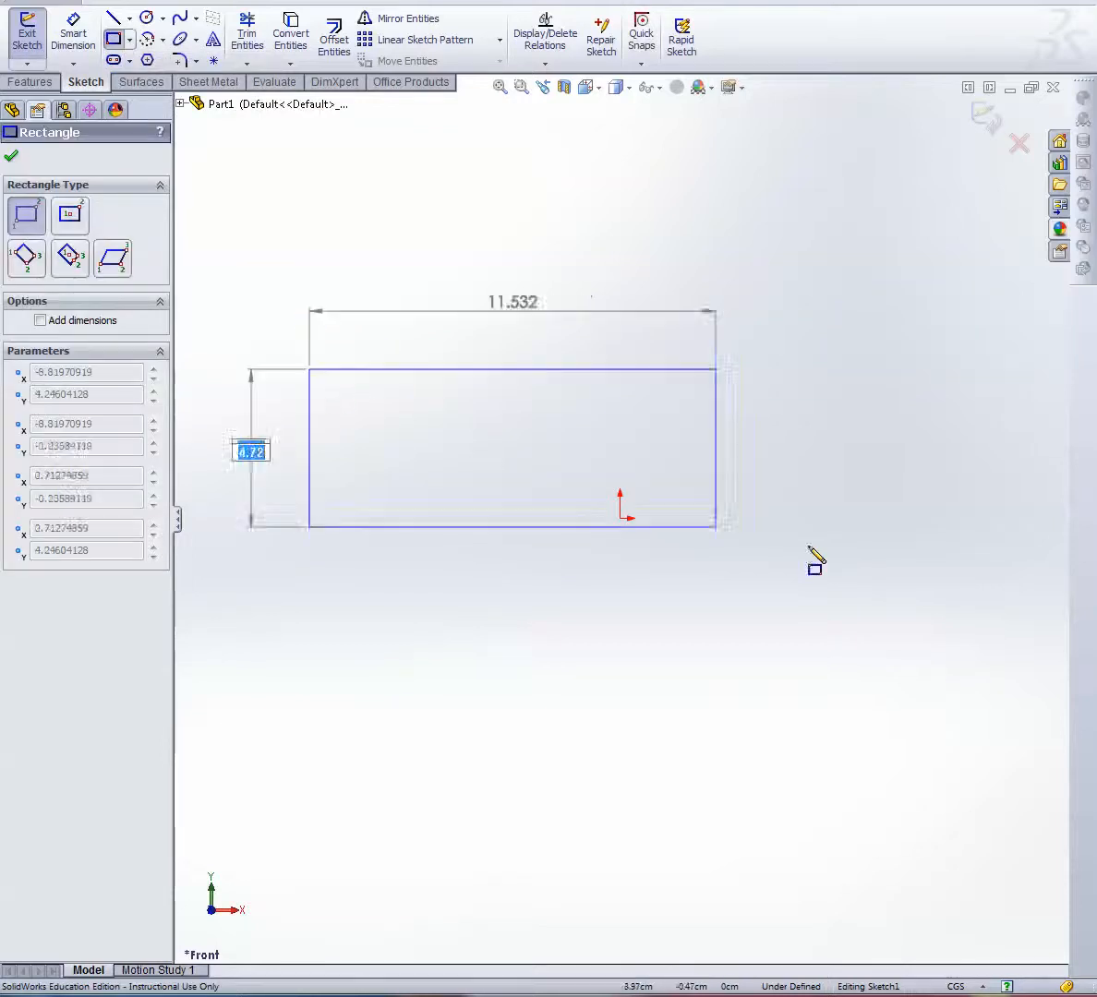
{"action": "left_click", "coordinate": [1009, 597]}
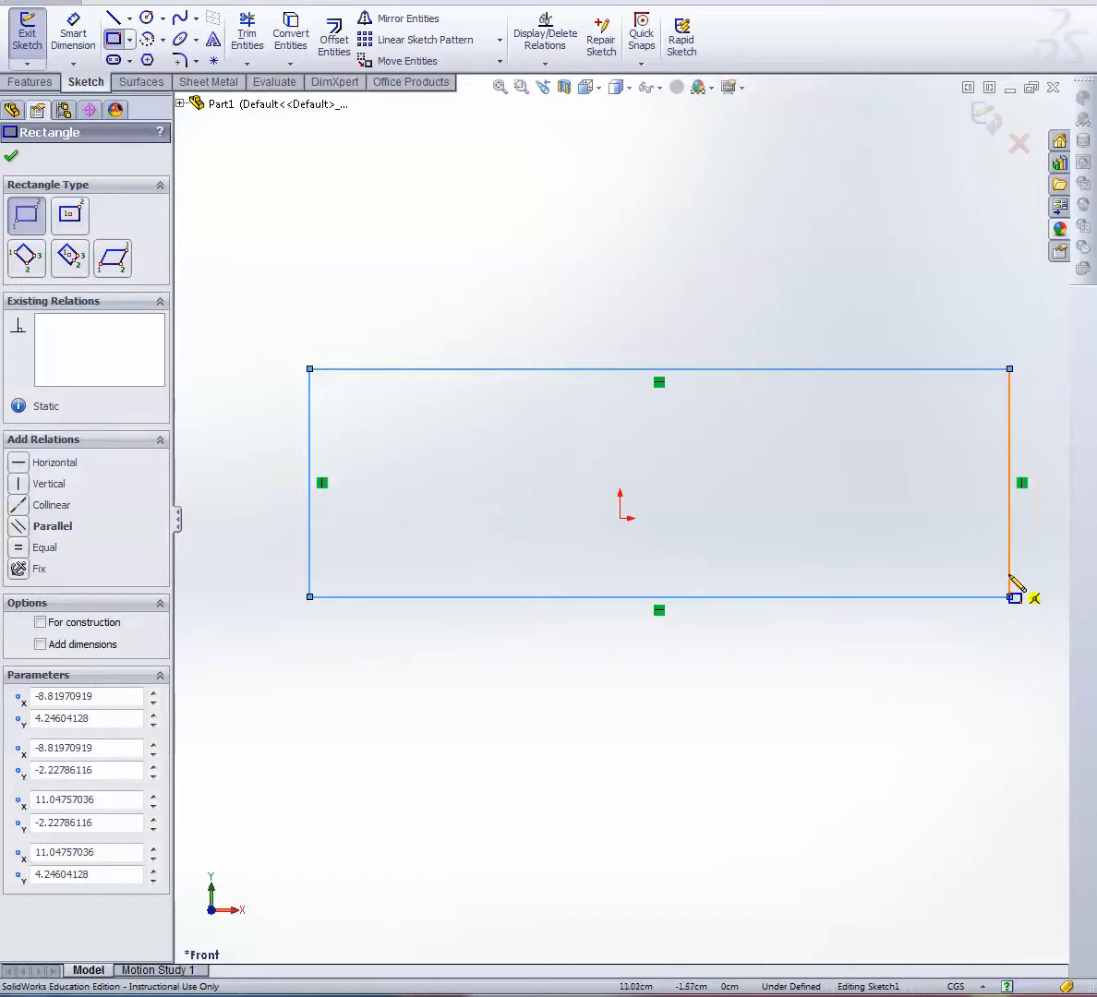
Convert all four sides of the rectangle to construction lines and pull its lower side down slightly
{"action": "right_click", "coordinate": [1010, 576]}
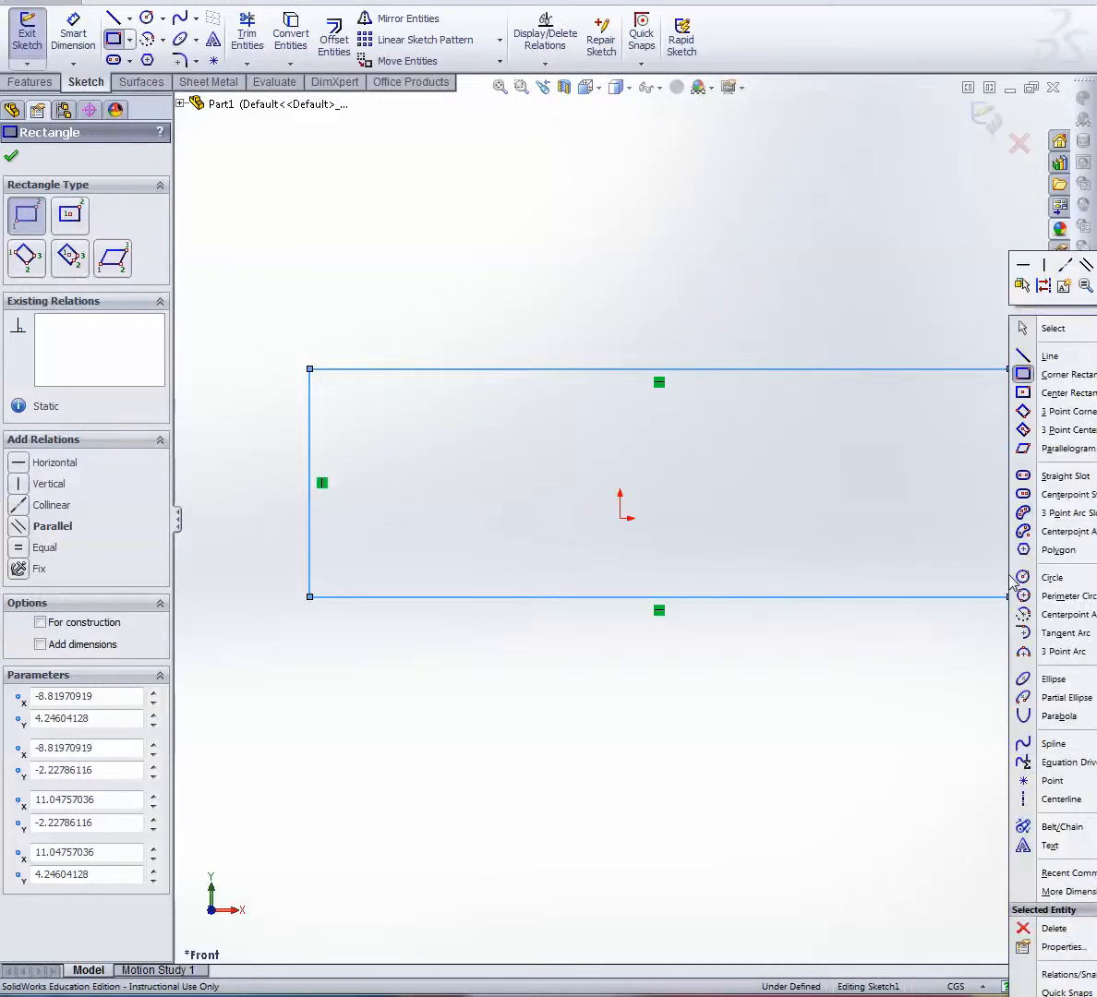
{"action": "left_click", "coordinate": [1041, 286]}
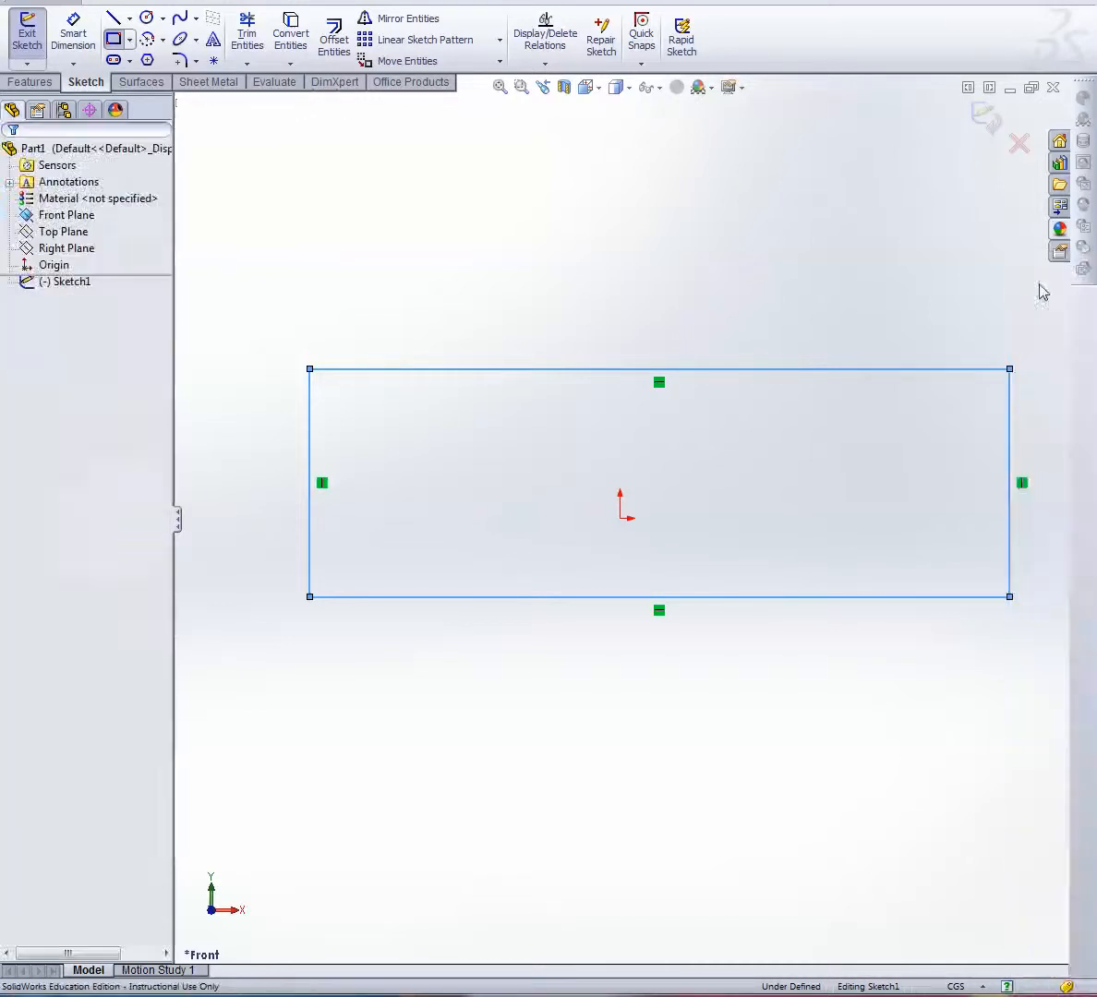
{"action": "left_click", "coordinate": [777, 369]}
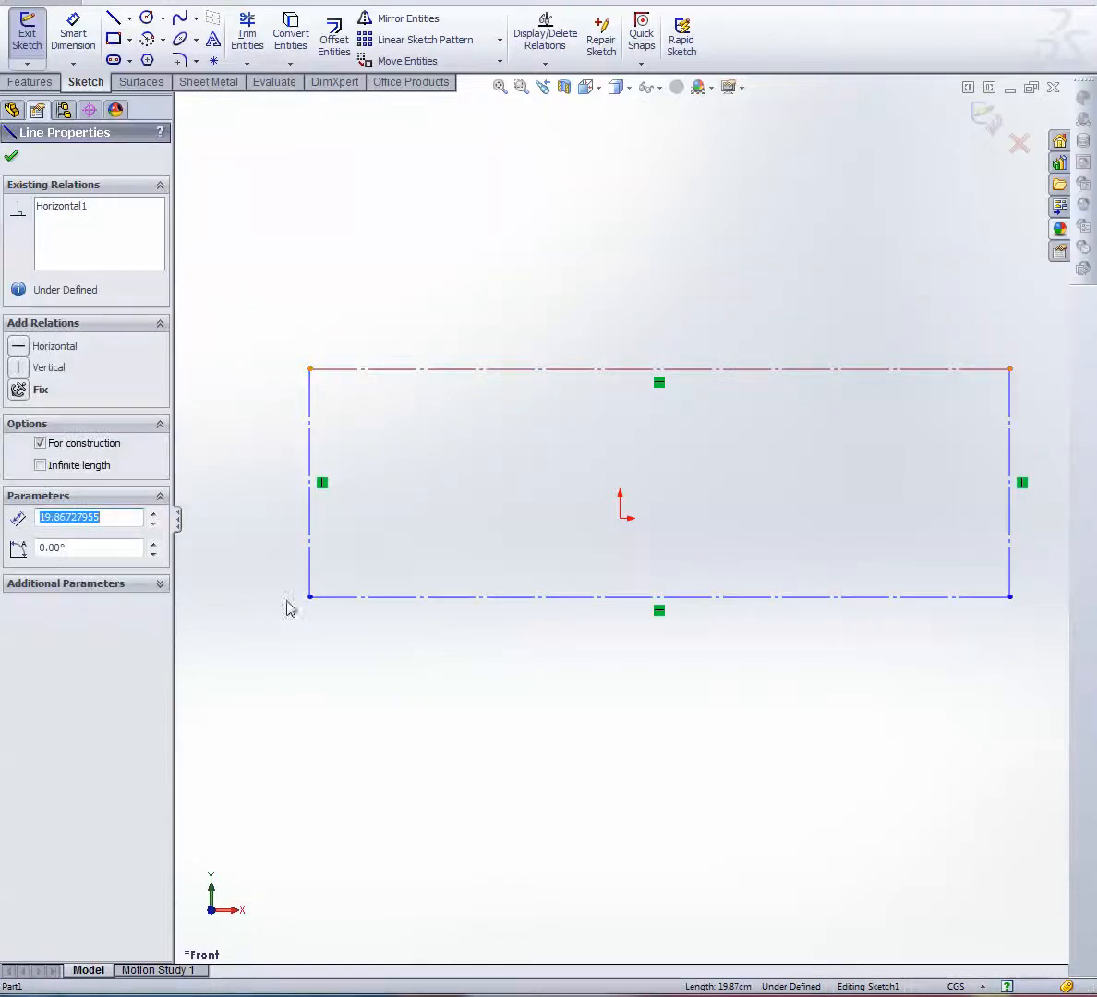
{"action": "mouse_move", "coordinate": [507, 597]}
{"action": "left_mouse_down"}
{"action": "mouse_move", "coordinate": [527, 592]}
{"action": "mouse_move", "coordinate": [526, 602]}
{"action": "left_mouse_up"}
Dimension the construction rectangle's left side and set its height to 4 in
{"action": "left_click", "coordinate": [82, 42]}
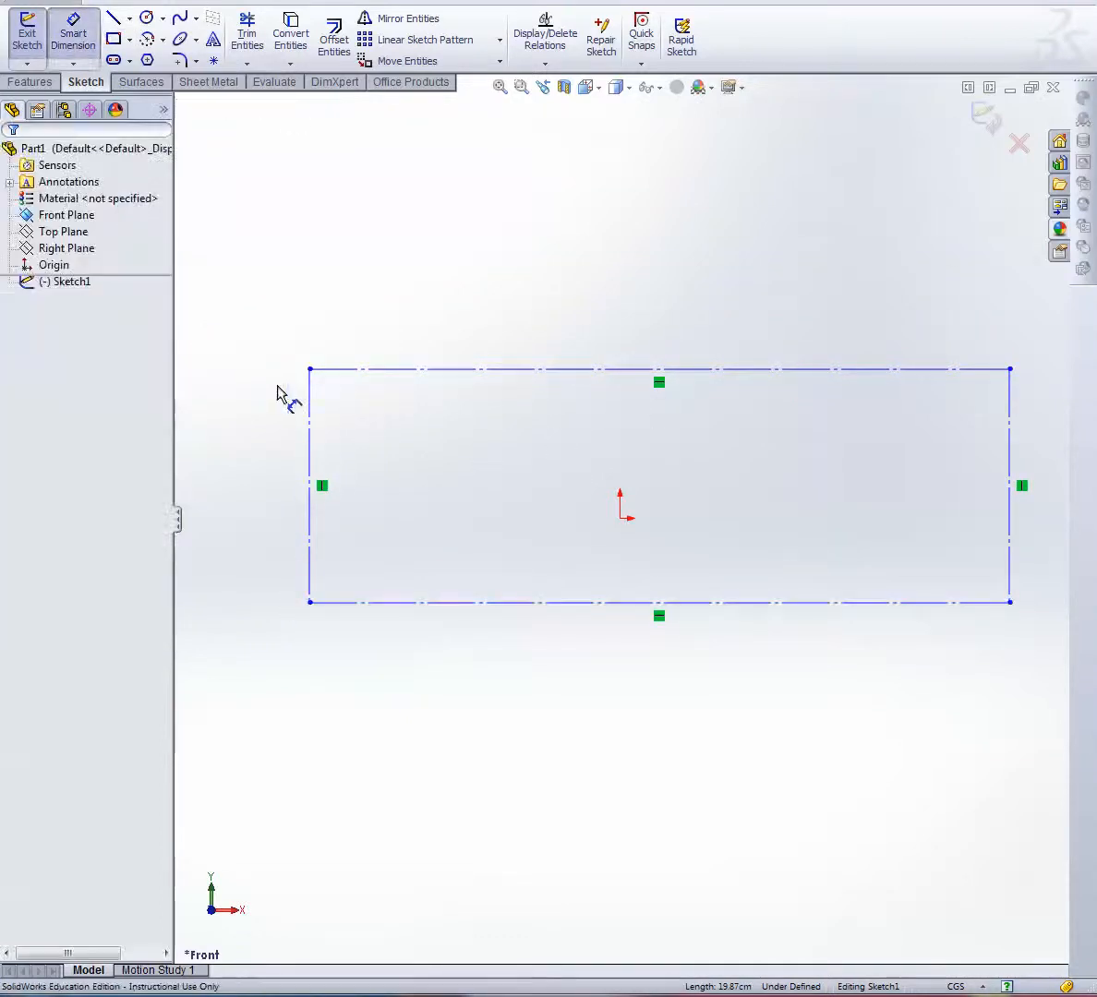
{"action": "left_click", "coordinate": [310, 417]}
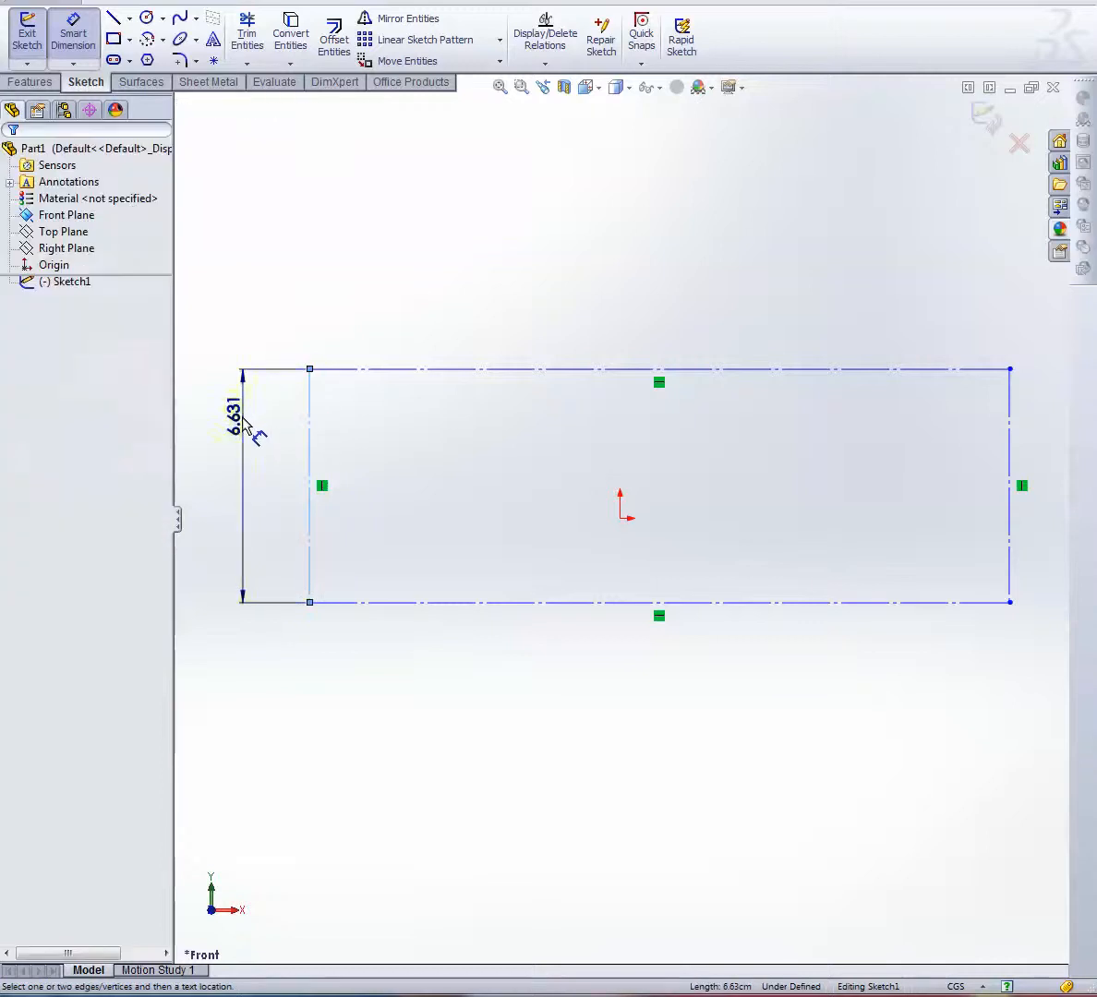
{"action": "left_click", "coordinate": [245, 426]}
{"action": "type", "text": "4"}
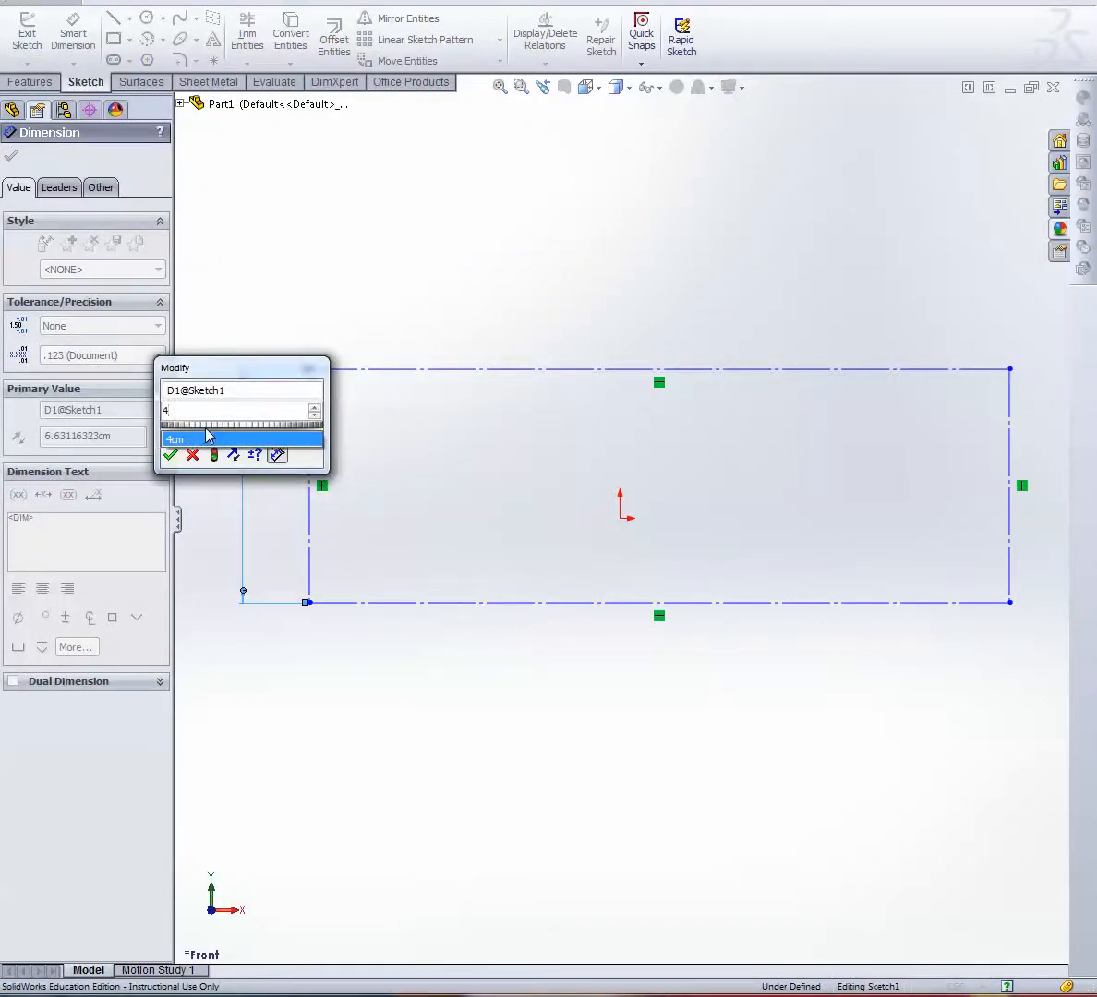
{"action": "type", "text": "in"}
{"action": "key", "text": "Return"}
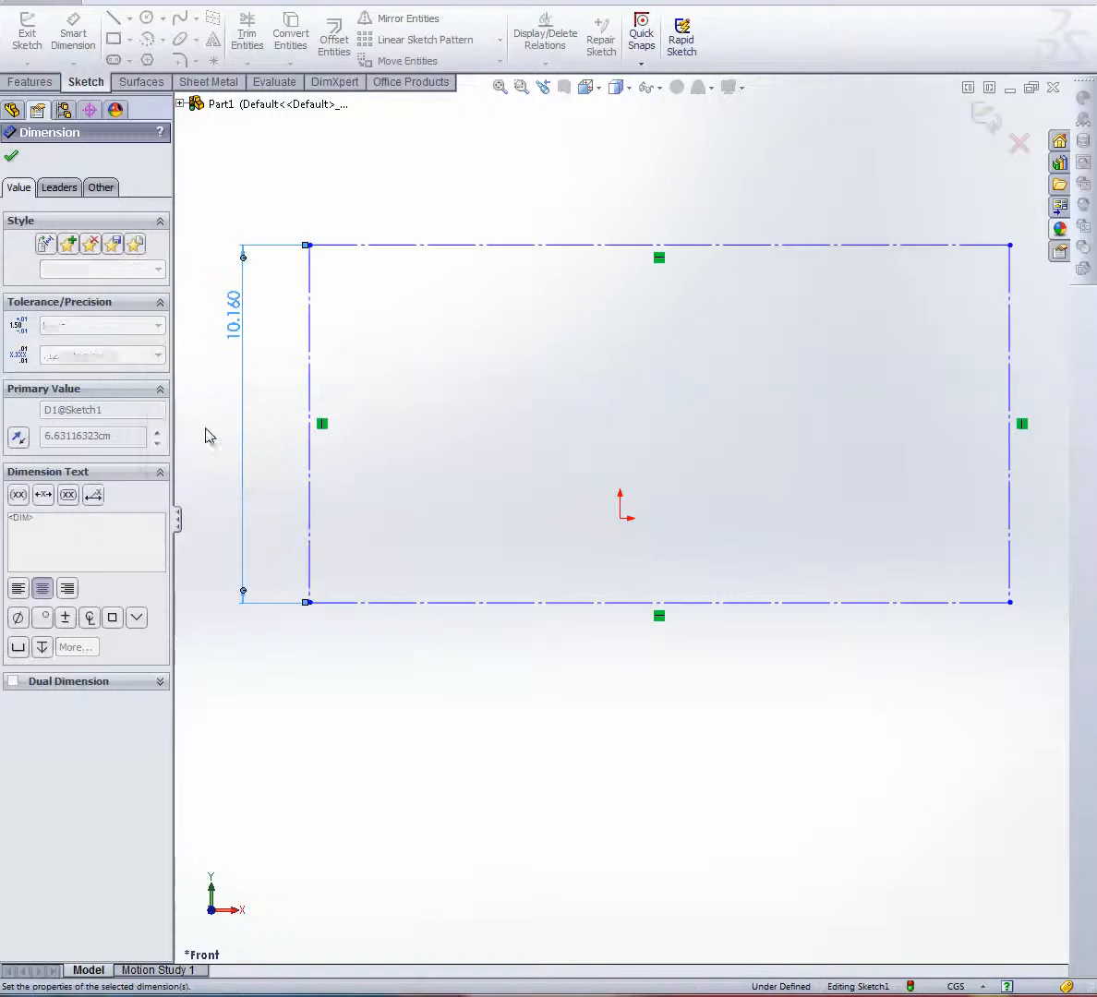
Dimension the construction rectangle's upper side and set its length to 18 in
{"action": "left_click", "coordinate": [531, 245]}
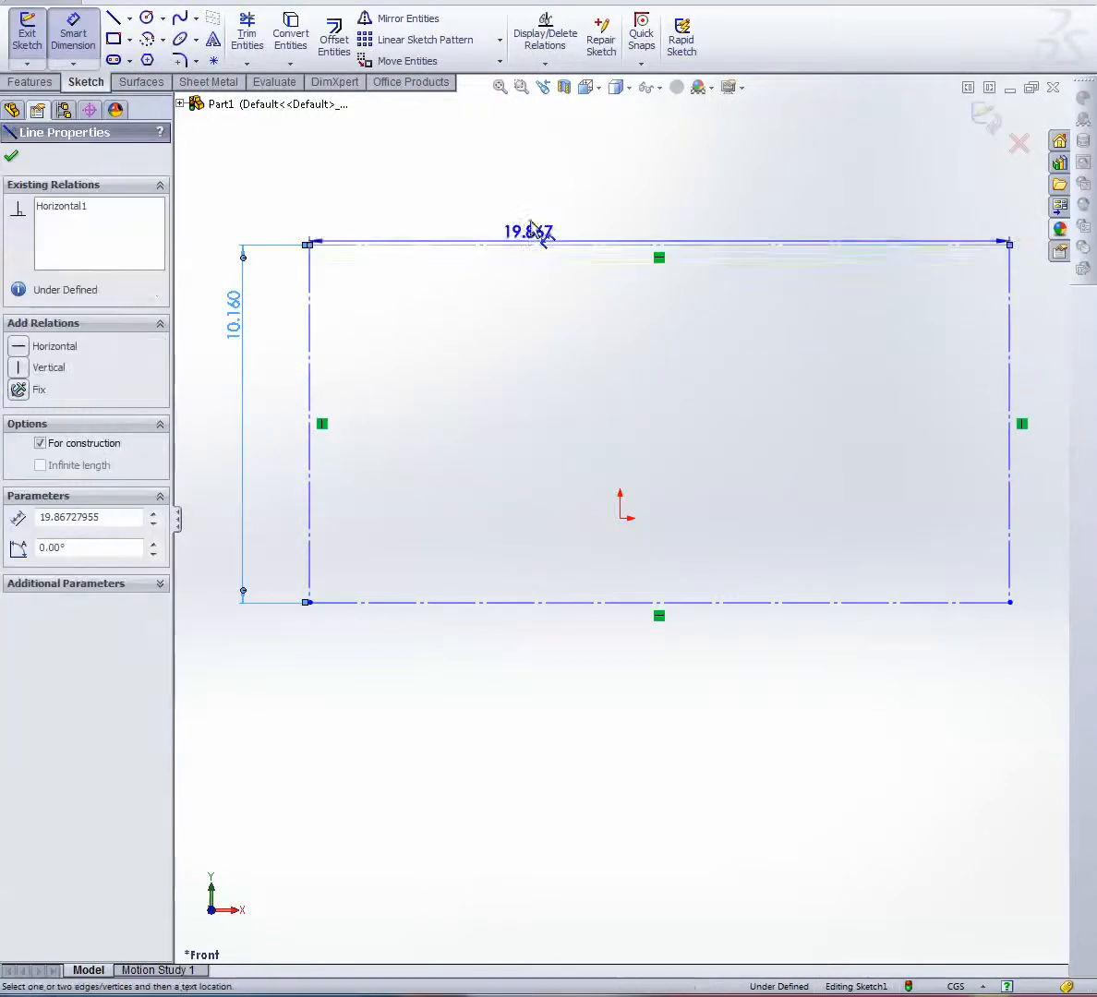
{"action": "left_click", "coordinate": [528, 188]}
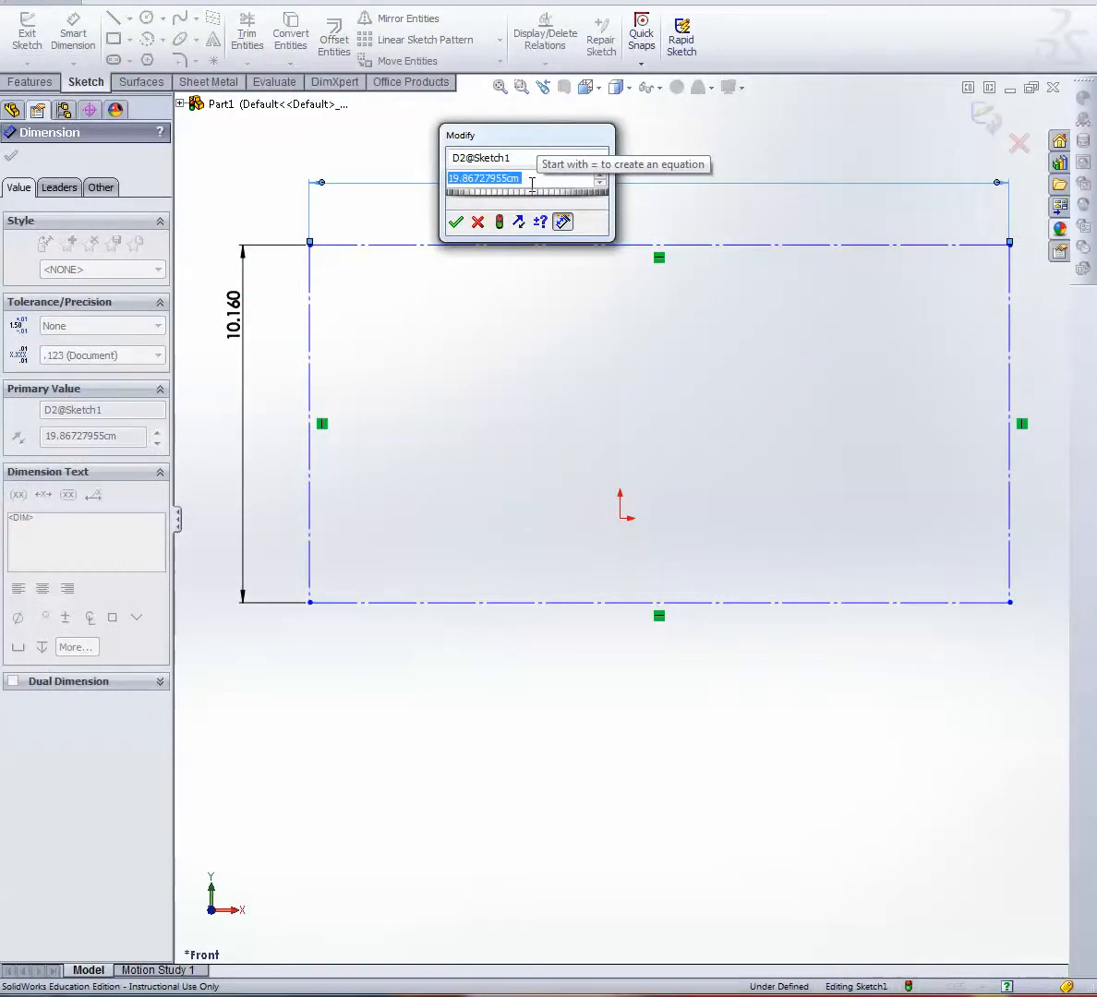
{"action": "type", "text": "18in"}
{"action": "key", "text": "Return"}
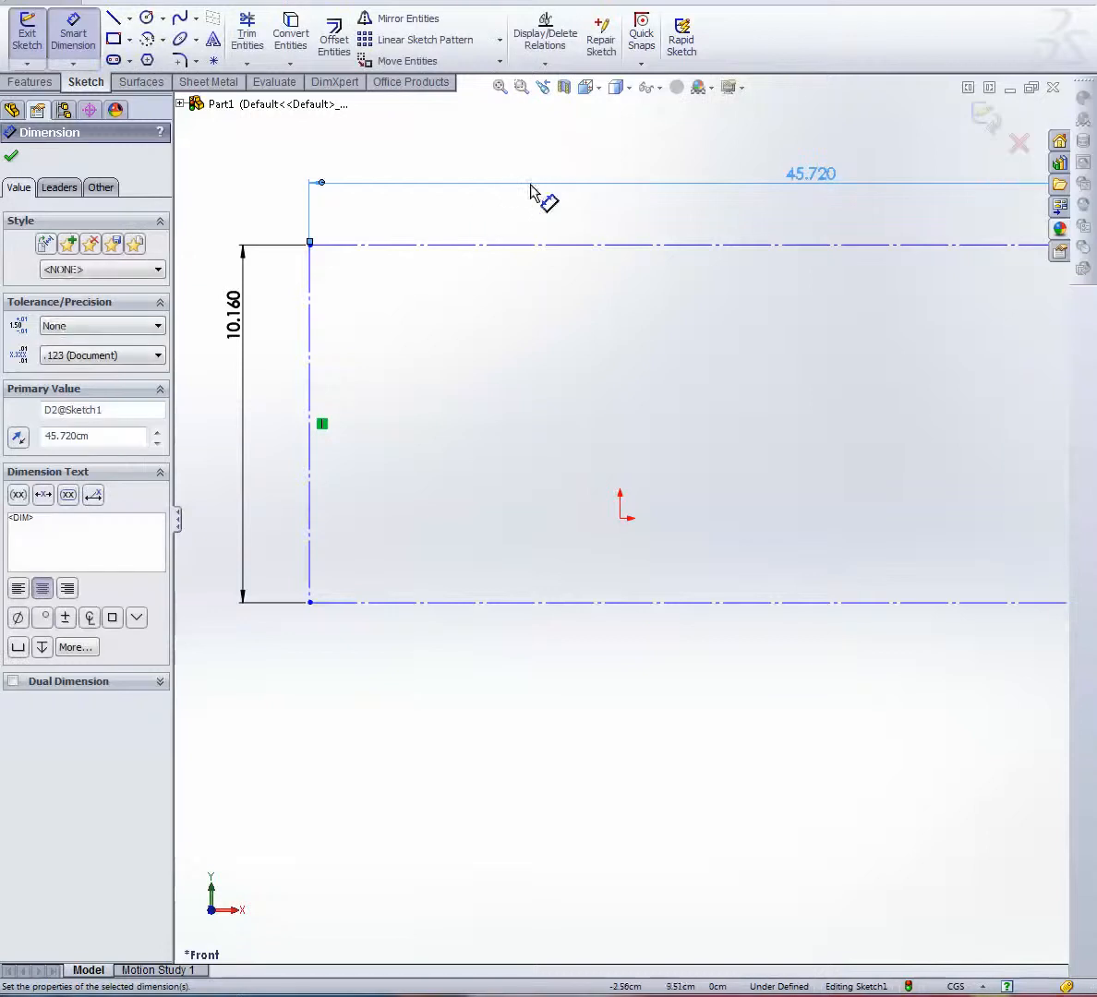
{"action": "scroll", "coordinate": [563, 383], "scroll_direction": "up", "scroll_amount": 6}
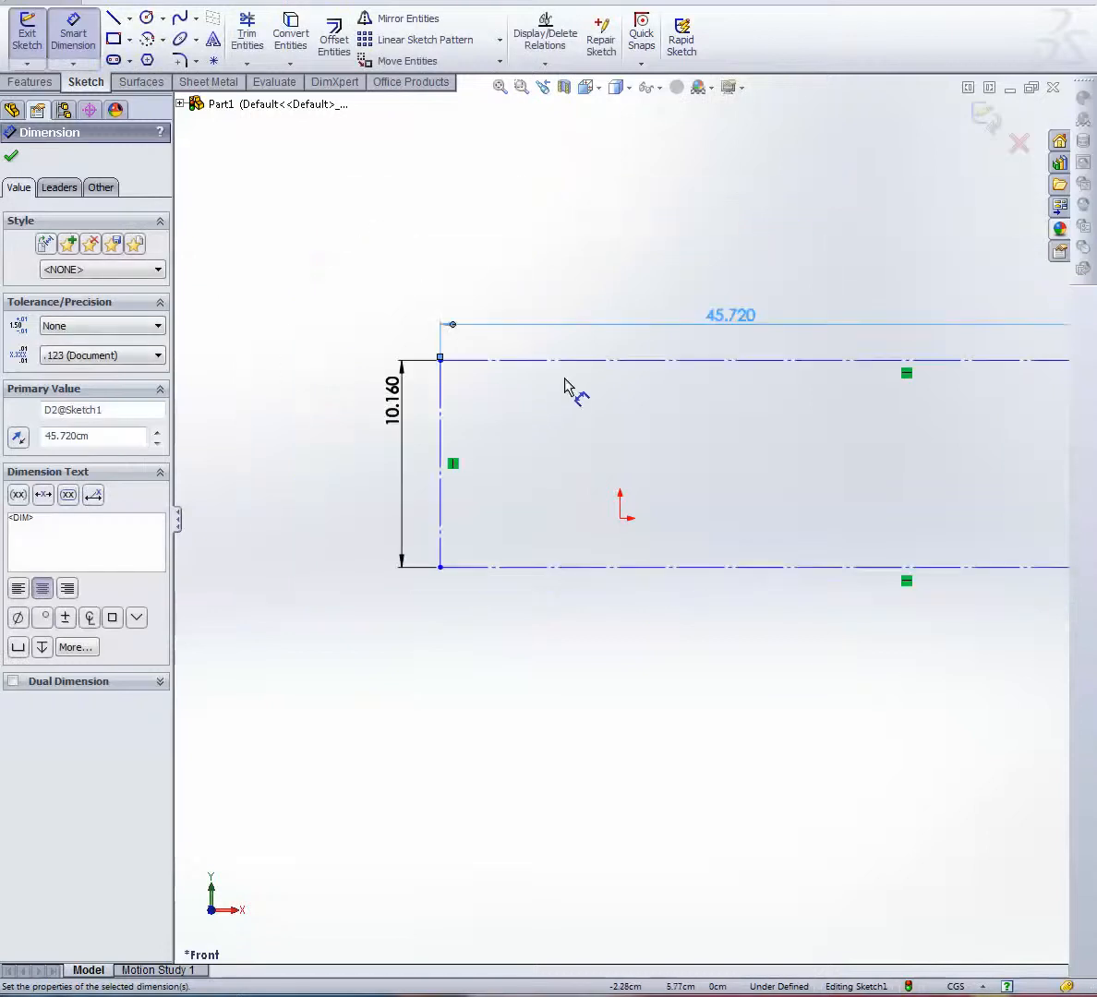
{"action": "right_click", "coordinate": [691, 656]}
{"action": "left_click", "coordinate": [699, 8]}
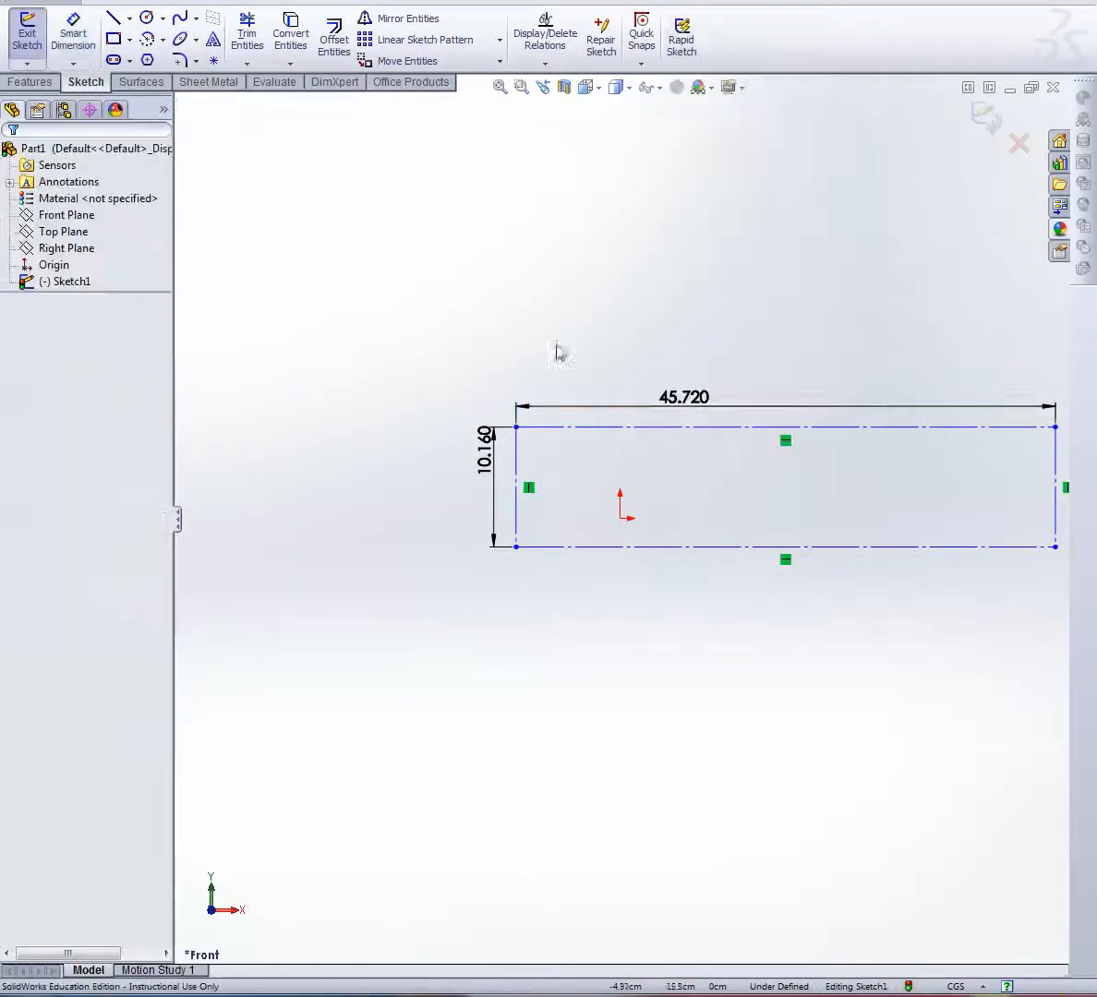
Attach the rectangle's lower-left corner to the origin and reposition the height and length dimension texts
{"action": "left_click_drag", "start_coordinate": [516, 547], "coordinate": [620, 520]}
{"action": "left_click", "coordinate": [694, 646]}
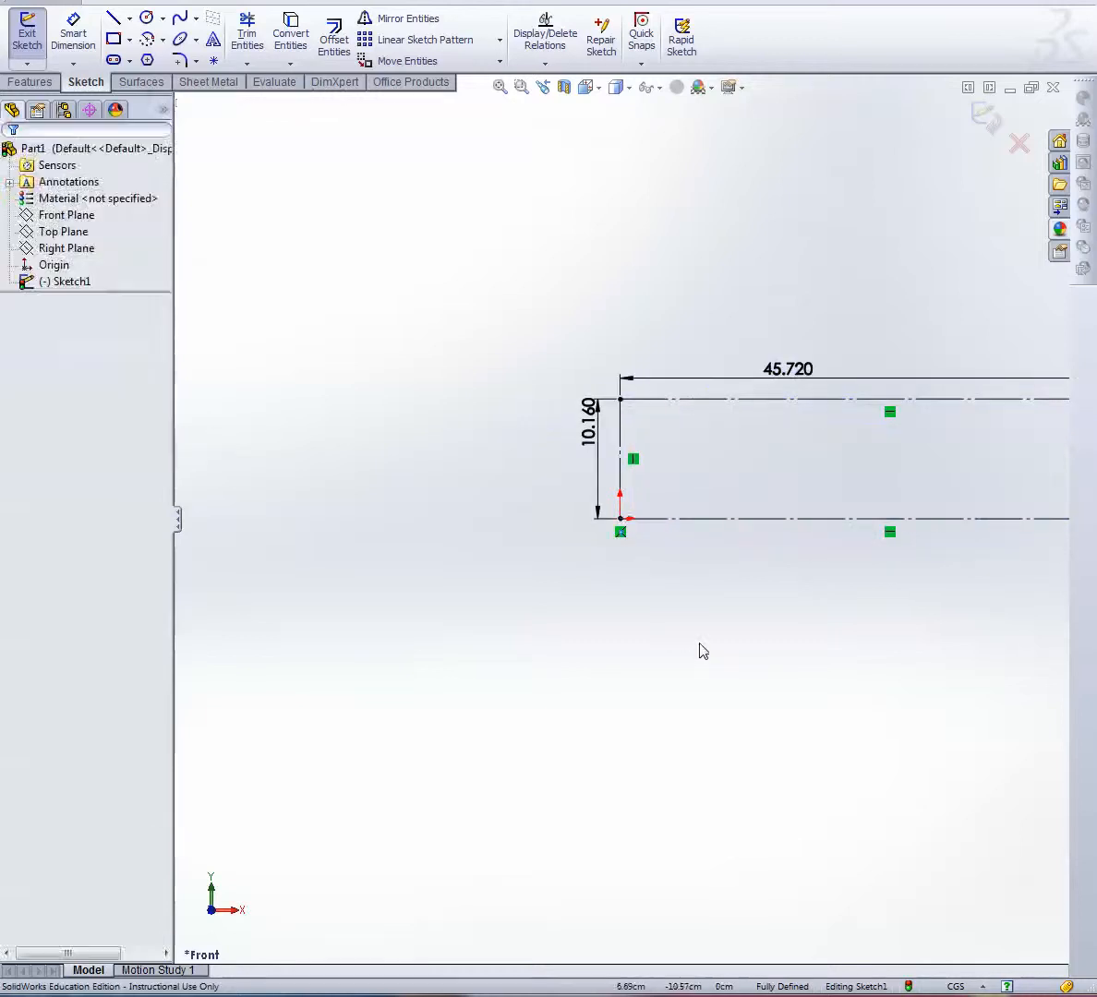
{"action": "scroll", "coordinate": [881, 631], "scroll_direction": "down", "scroll_amount": 3}
{"action": "scroll", "coordinate": [728, 540], "scroll_direction": "up", "scroll_amount": 2}
{"action": "scroll", "coordinate": [886, 470], "scroll_direction": "up", "scroll_amount": 2}
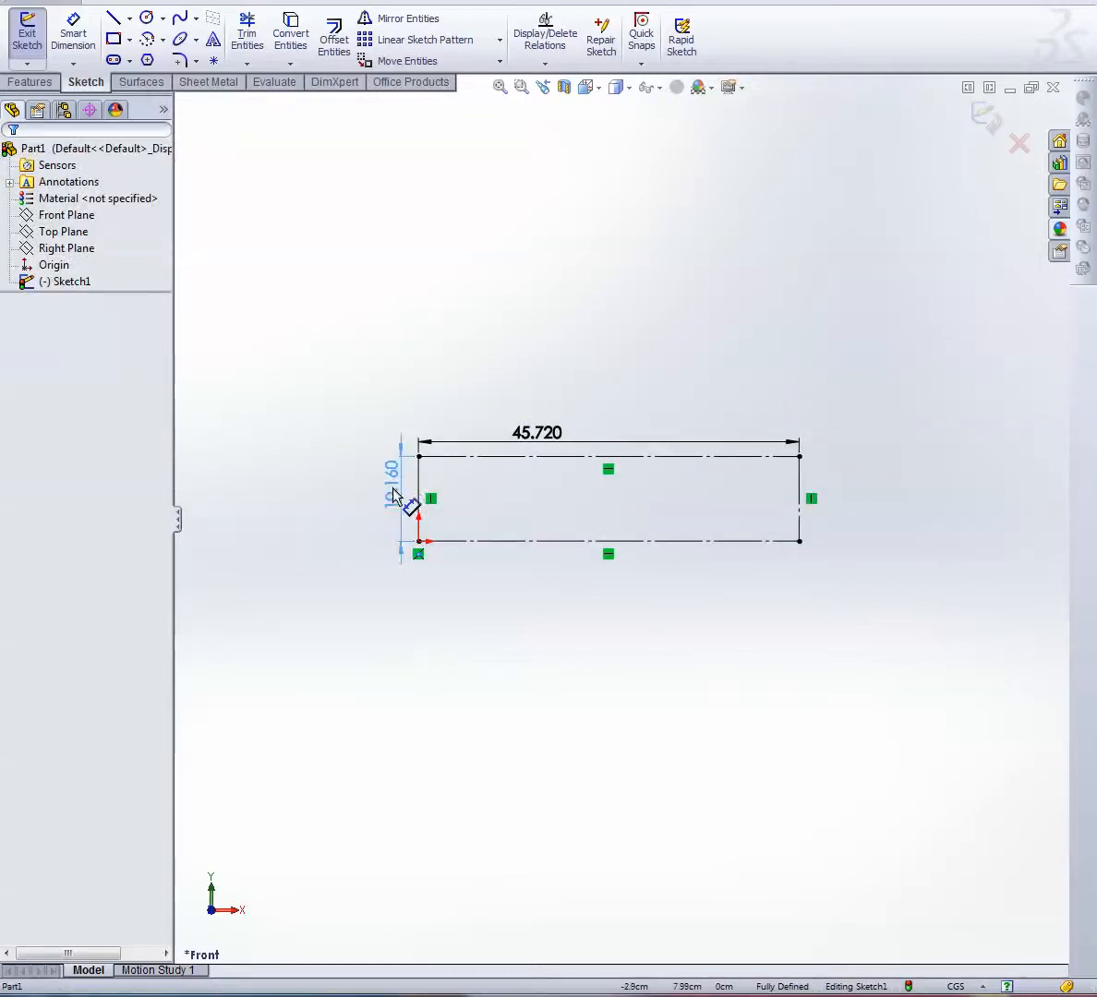
{"action": "left_click", "coordinate": [392, 472]}
{"action": "left_click", "coordinate": [534, 434]}
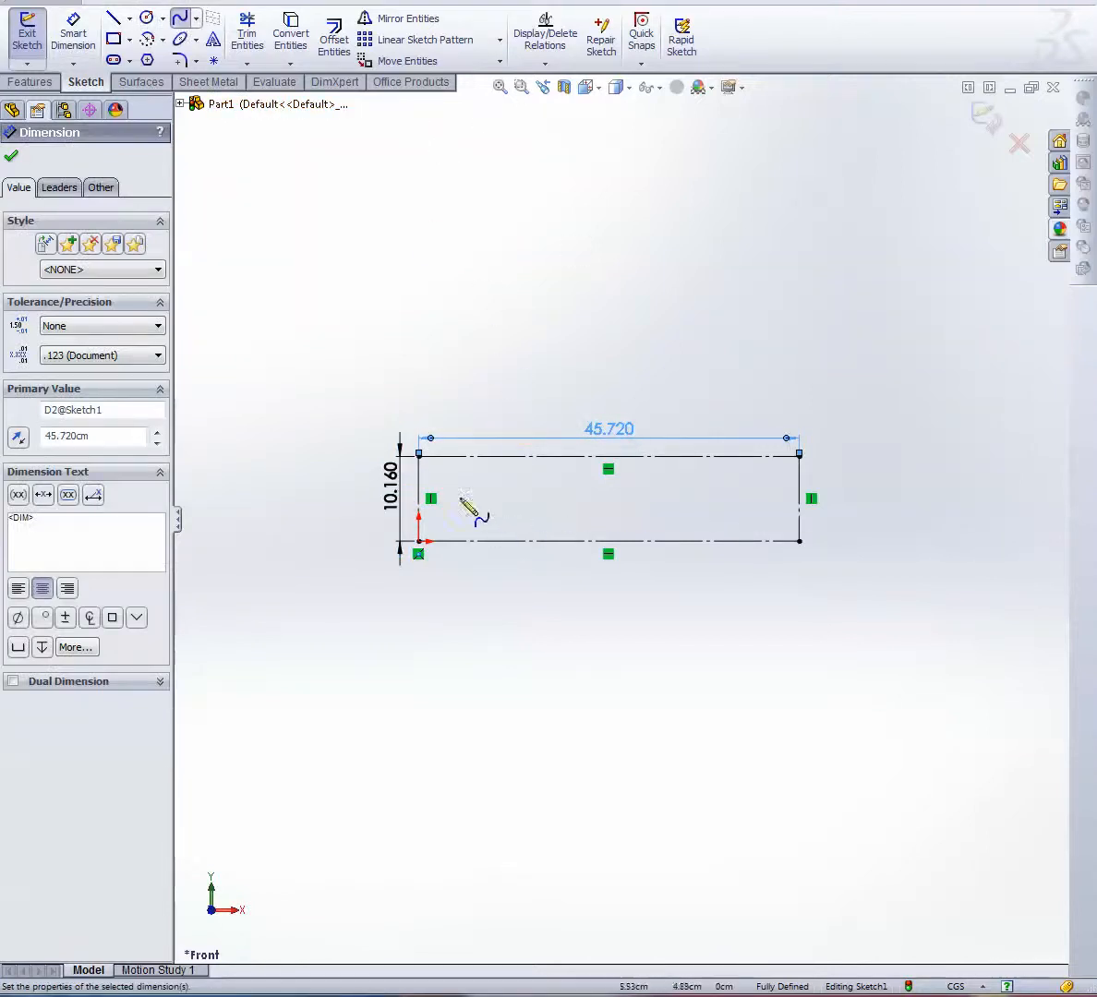
Sketch a four-point S-shaped spline from the rectangle's left side, cresting then dipping, to near the top of its right side
{"action": "left_click", "coordinate": [418, 484]}
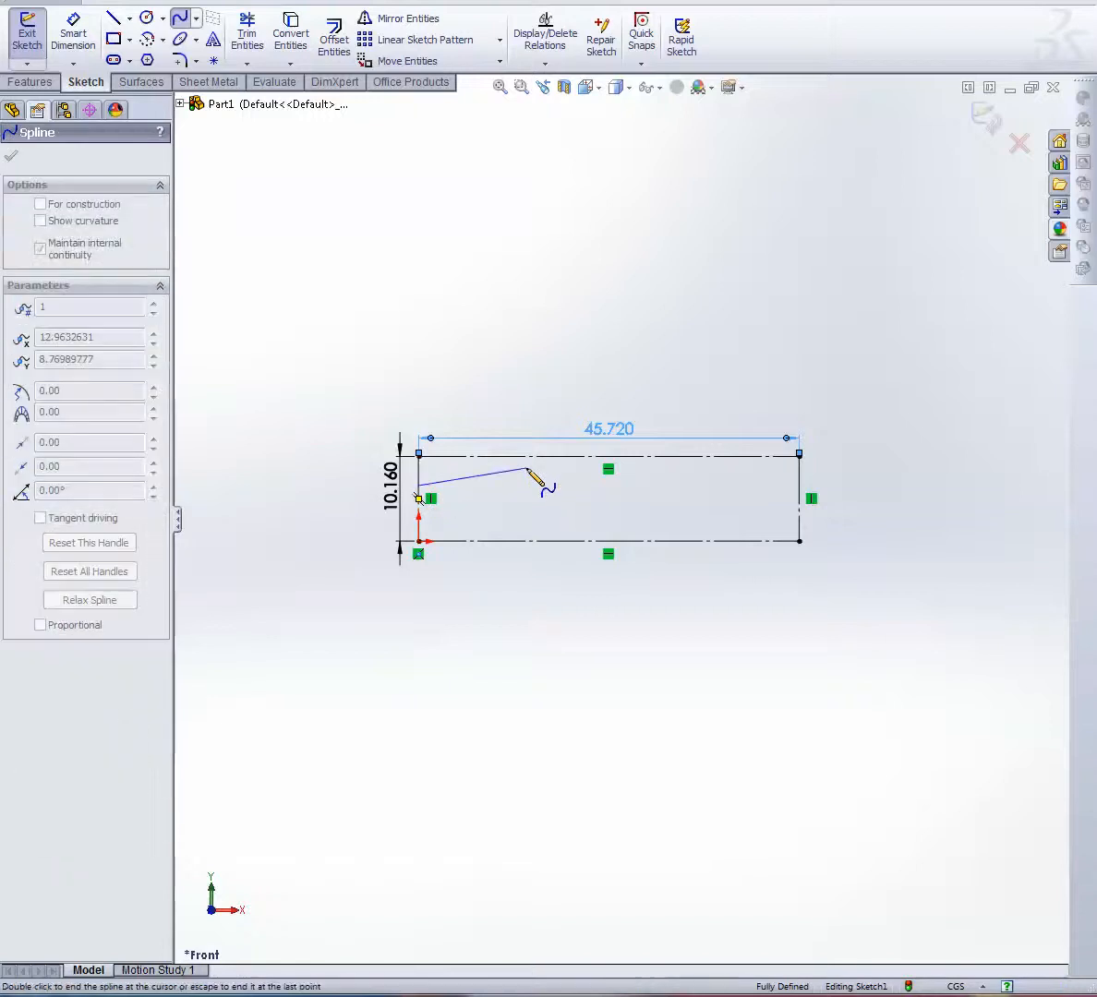
{"action": "left_click", "coordinate": [527, 468]}
{"action": "left_click", "coordinate": [670, 511]}
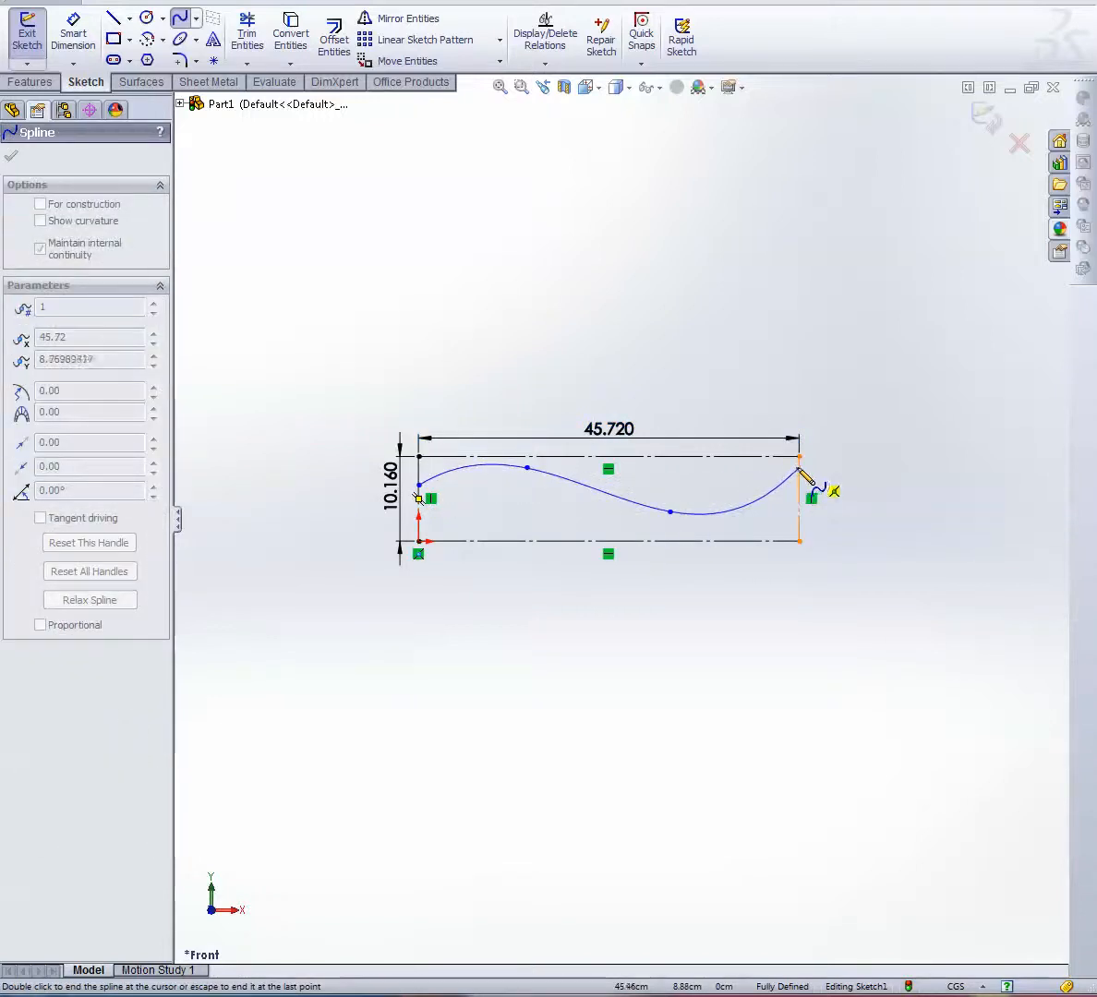
{"action": "left_click", "coordinate": [799, 467]}
{"action": "right_click", "coordinate": [841, 456]}
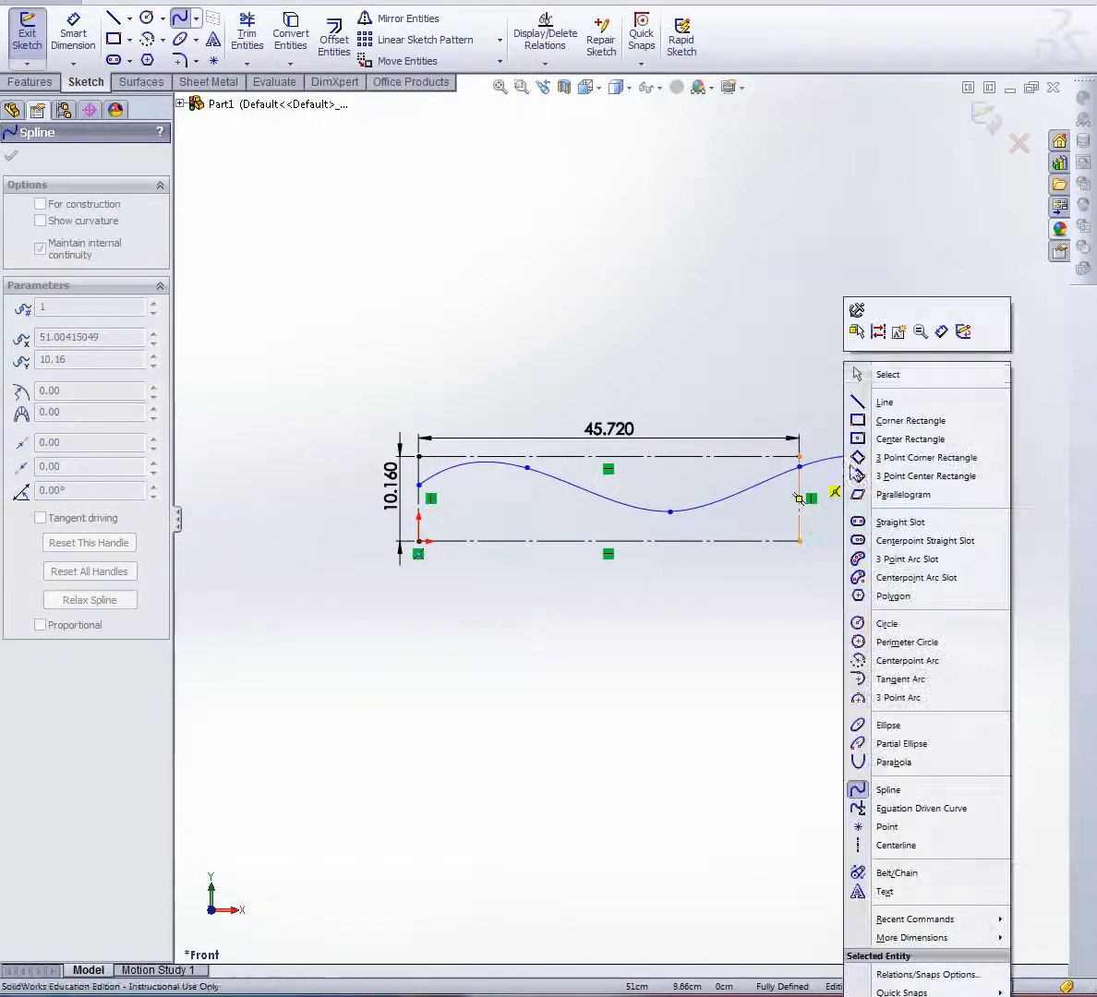
{"action": "left_click", "coordinate": [906, 391]}
{"action": "left_click", "coordinate": [910, 384]}
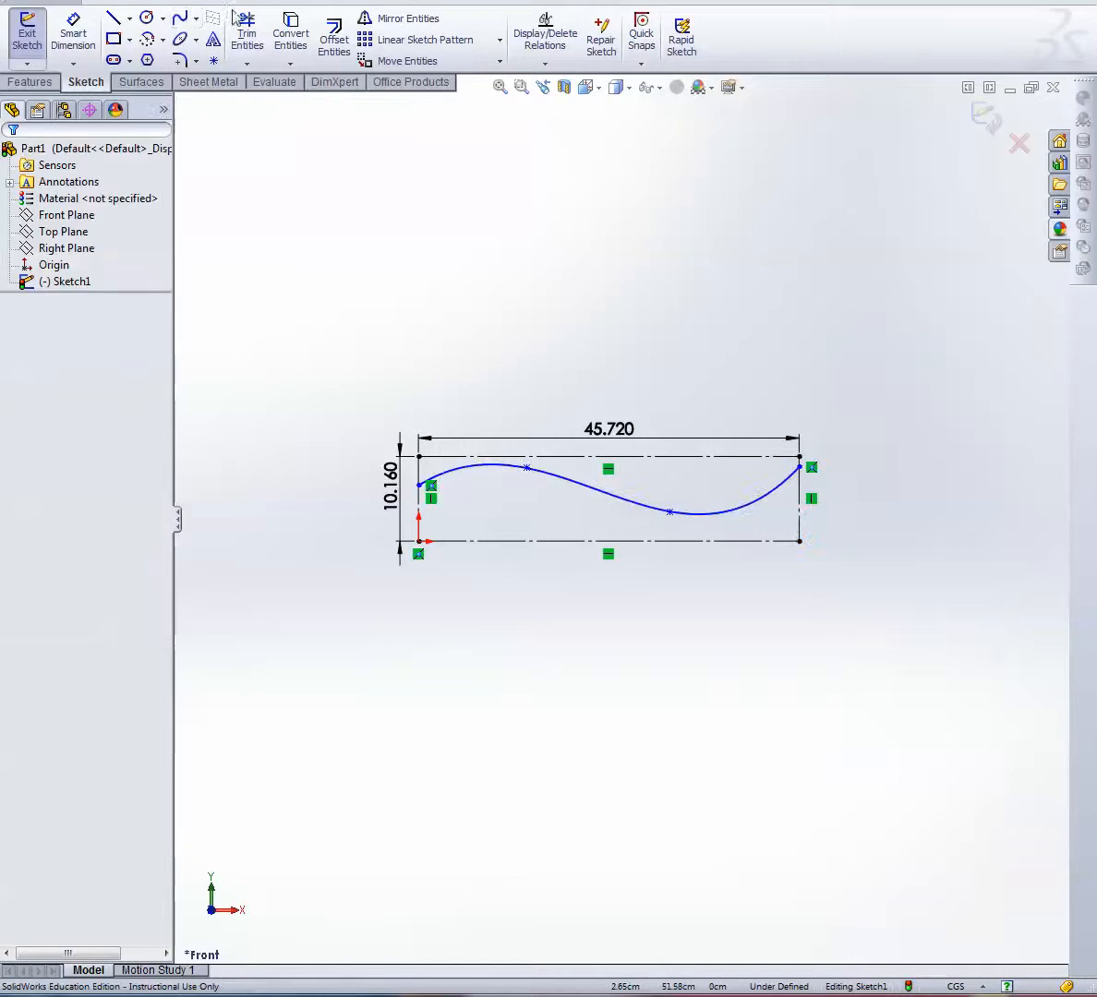
Sketch a second, six-point spline beneath the first, from the rectangle's left side to its right side just below the upper spline's end
{"action": "left_click", "coordinate": [181, 19]}
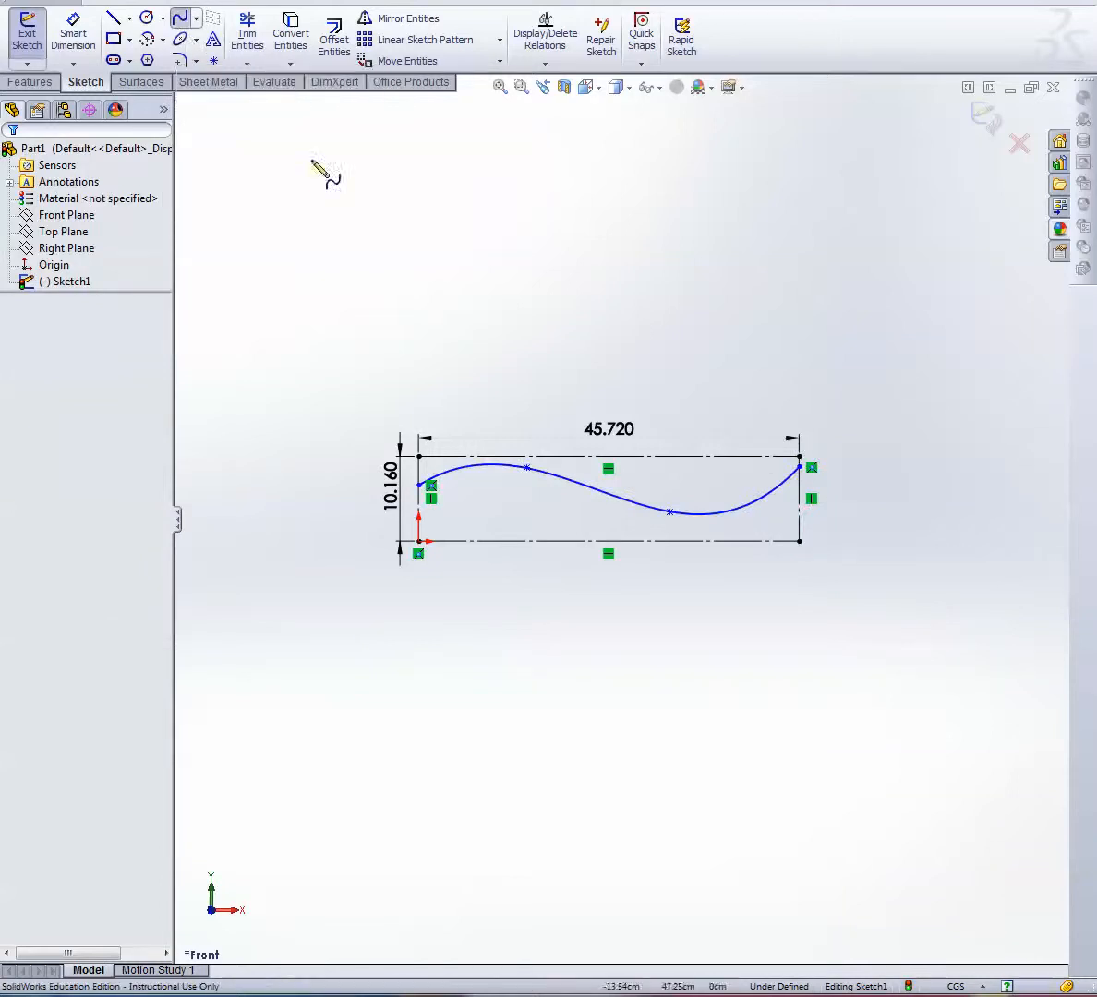
{"action": "left_click", "coordinate": [420, 511]}
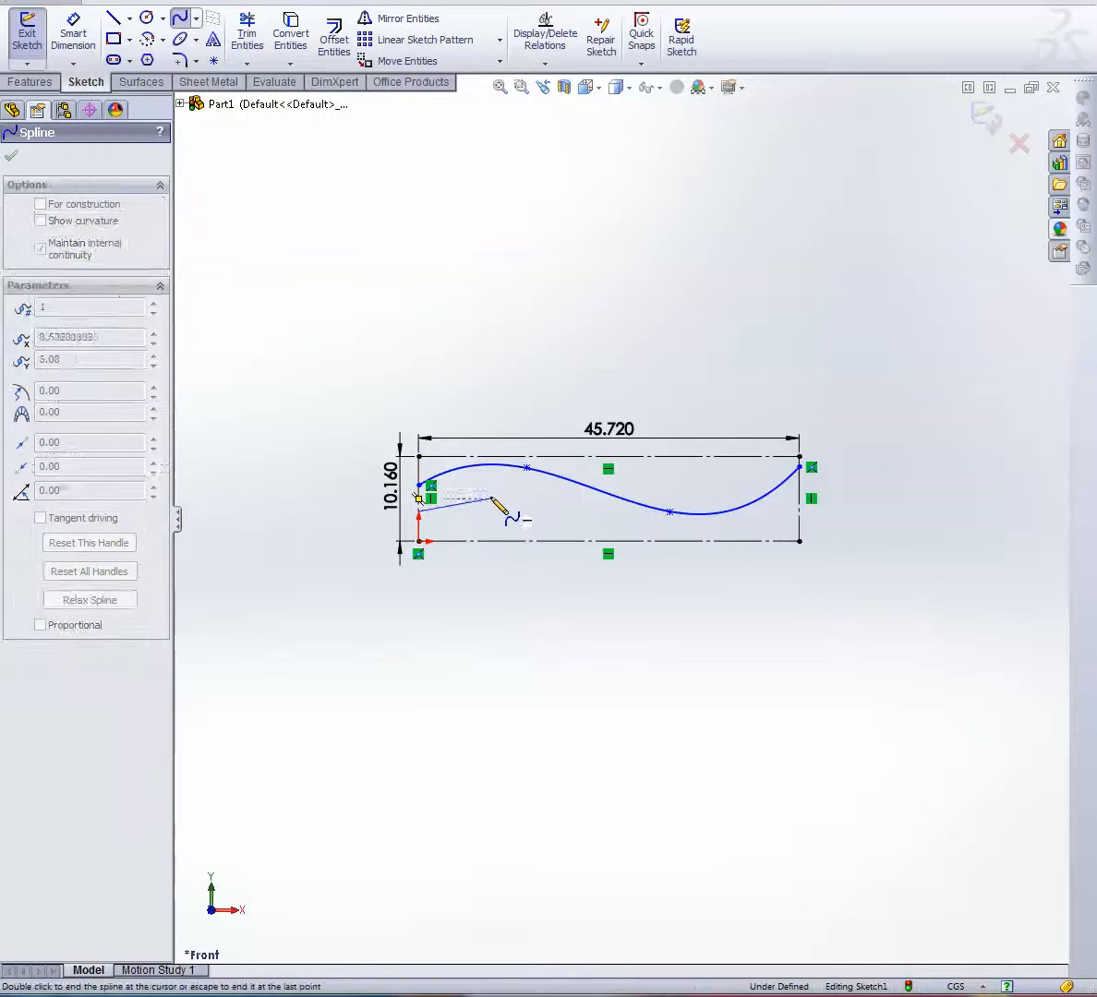
{"action": "left_click", "coordinate": [490, 499]}
{"action": "left_click", "coordinate": [589, 524]}
{"action": "left_click", "coordinate": [670, 522]}
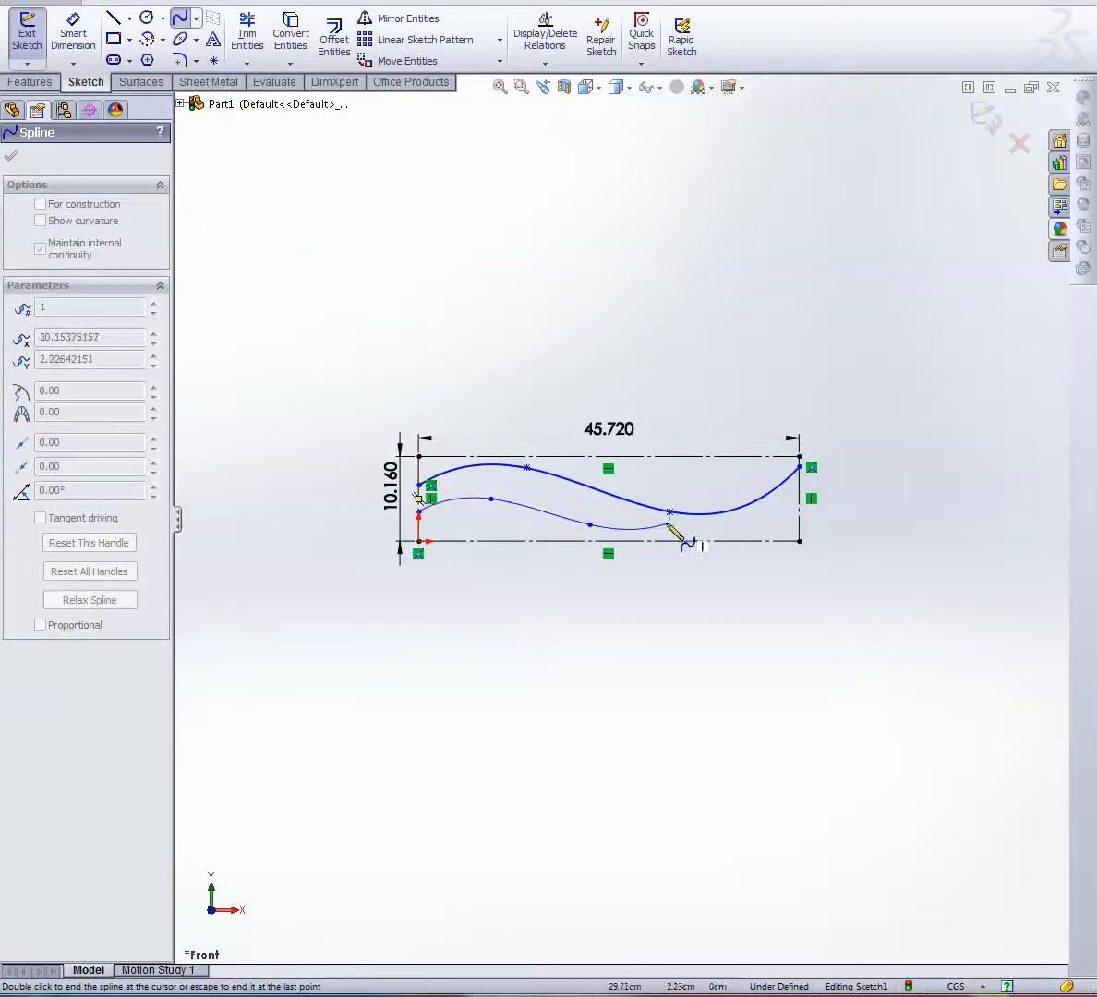
{"action": "left_click", "coordinate": [746, 533]}
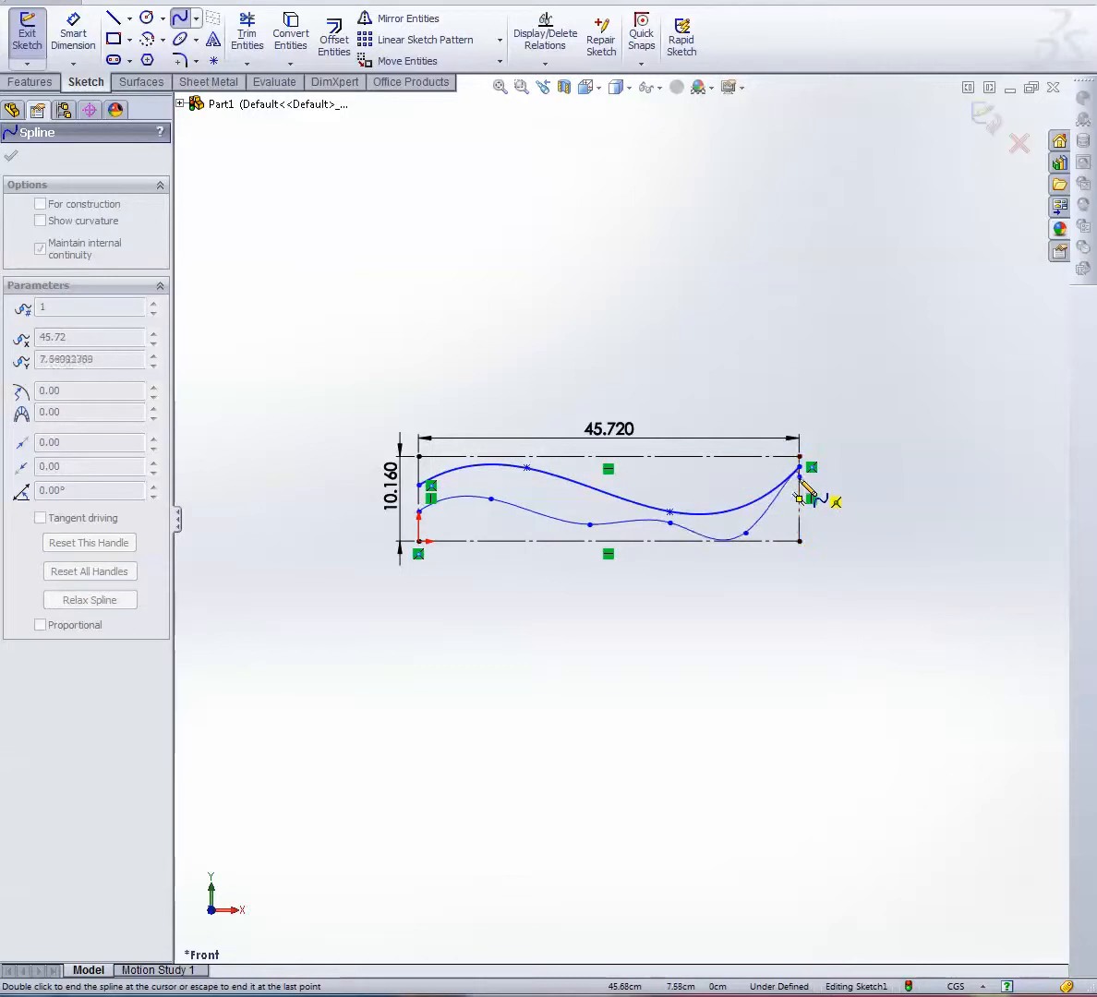
{"action": "right_click", "coordinate": [828, 478]}
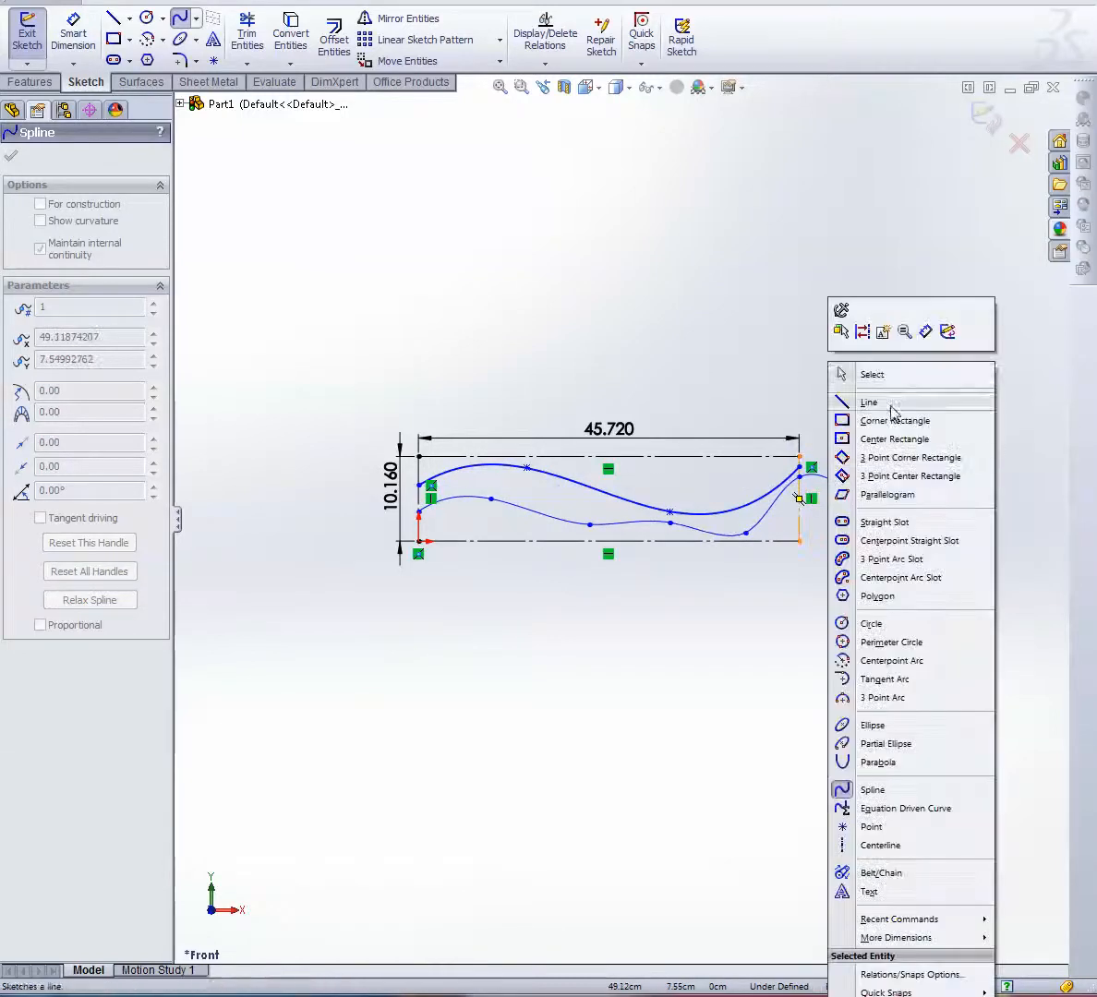
{"action": "left_click", "coordinate": [873, 375]}
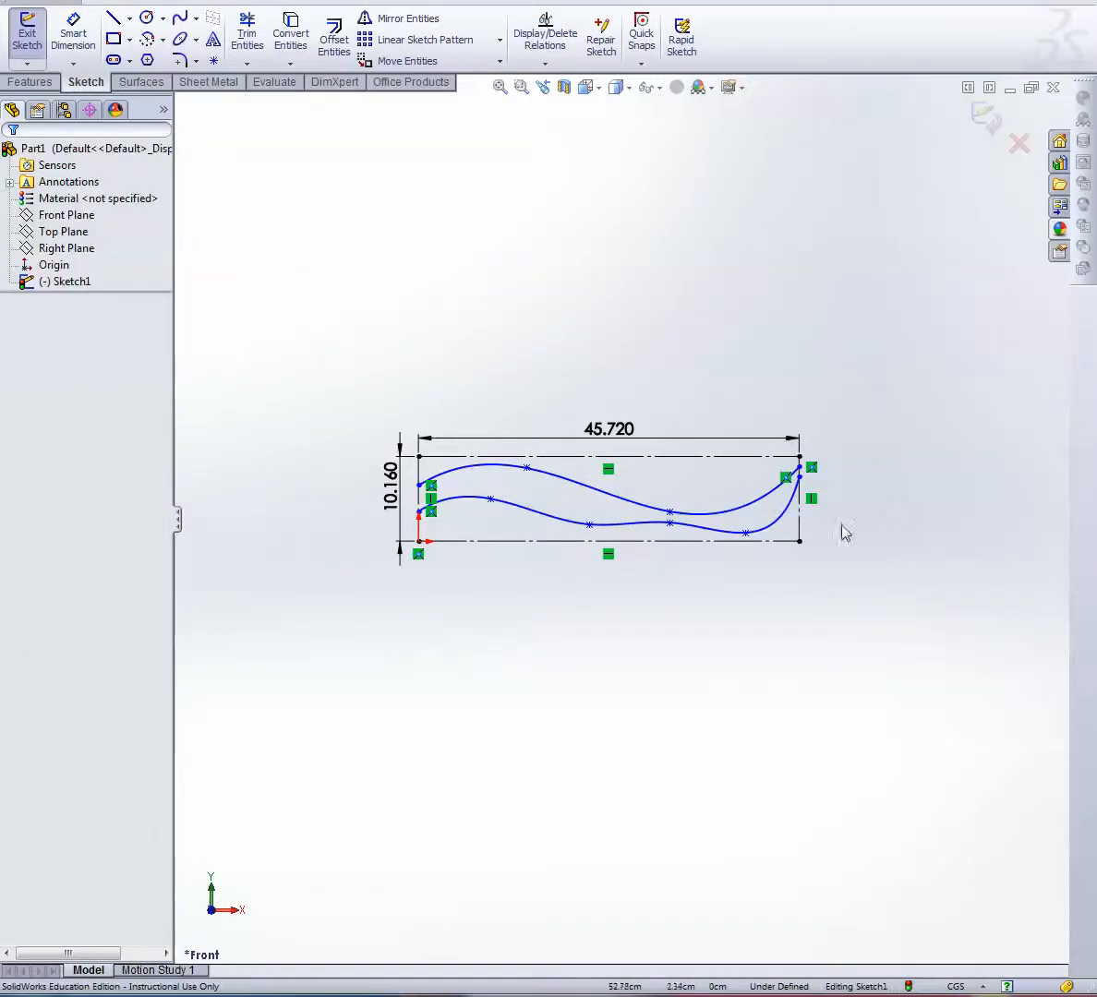
Connect the left endpoints of the two splines with a vertical line
{"action": "left_click", "coordinate": [112, 20]}
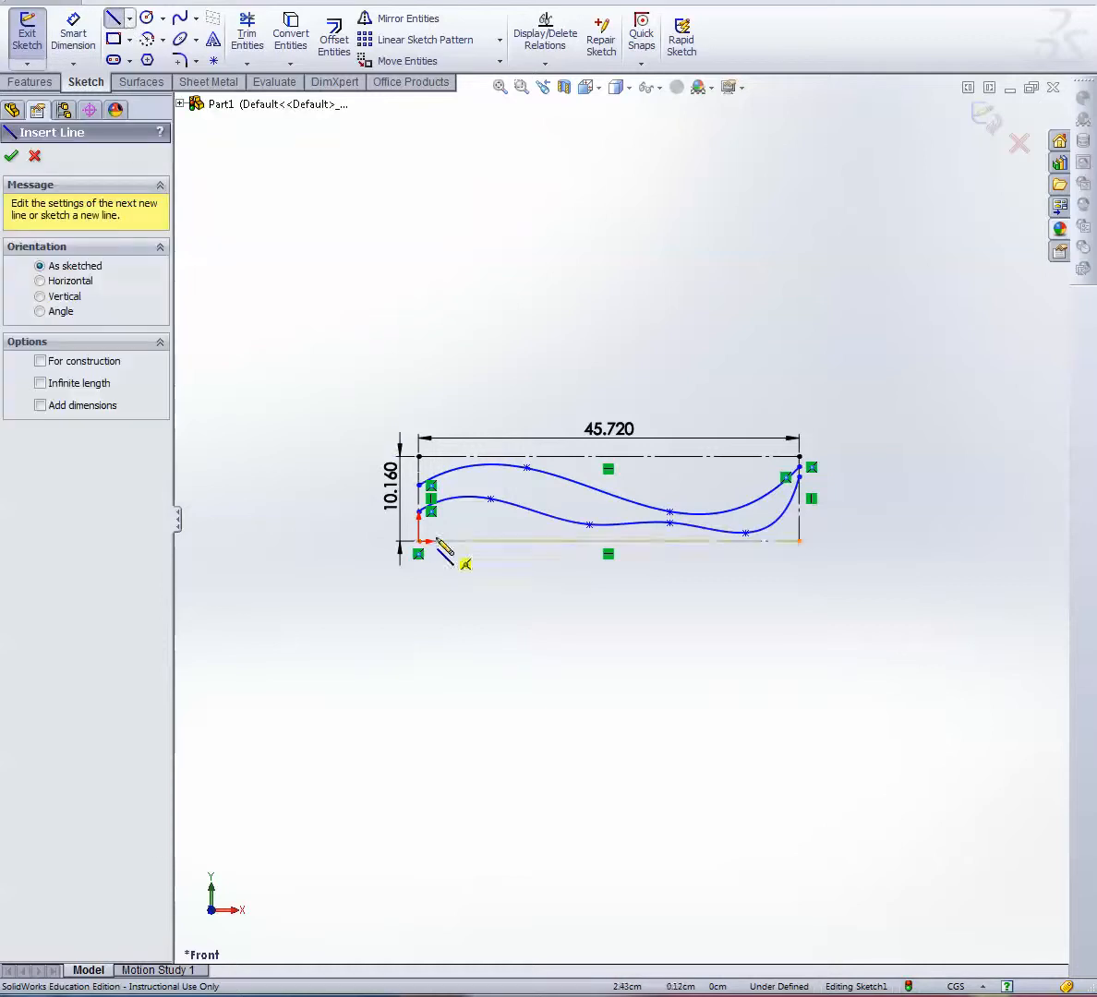
{"action": "left_click", "coordinate": [419, 484]}
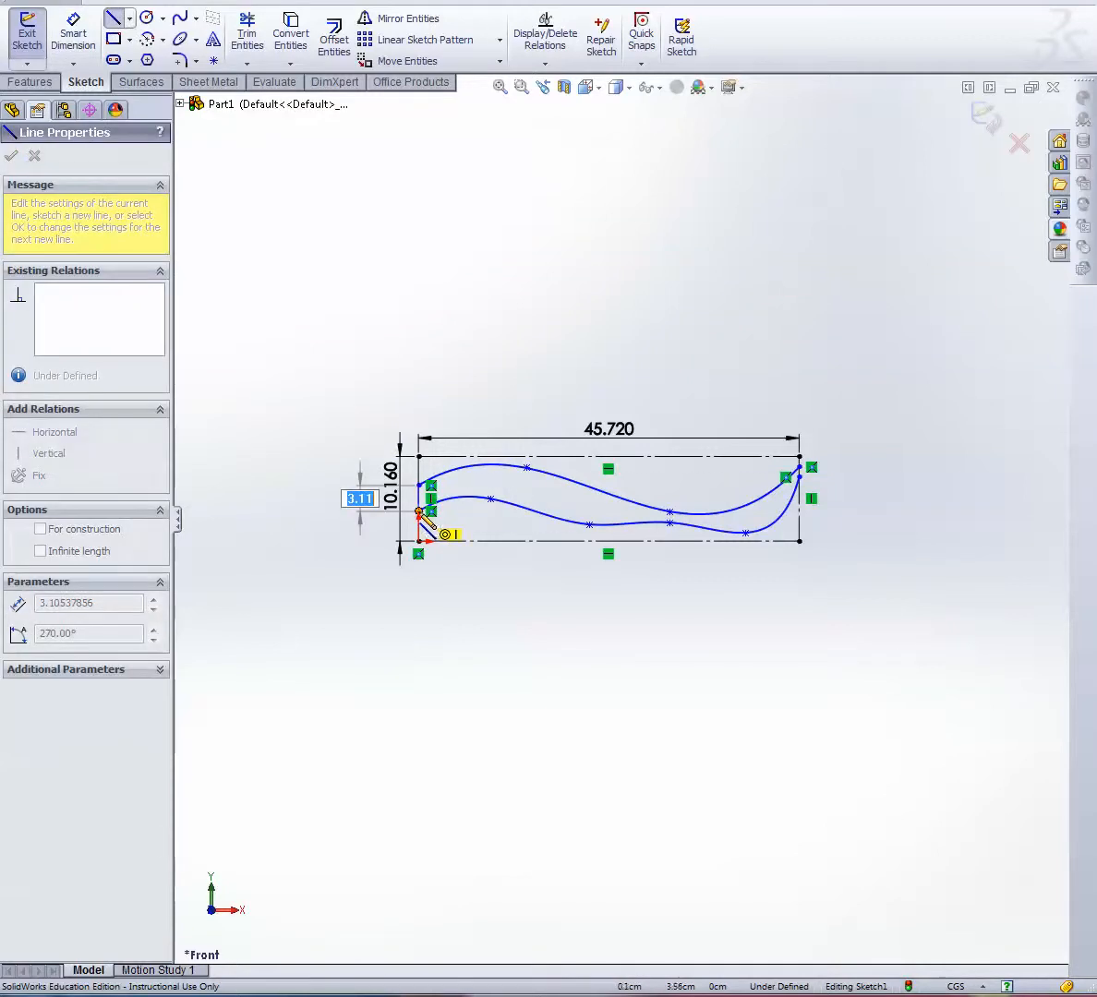
{"action": "left_click", "coordinate": [420, 512]}
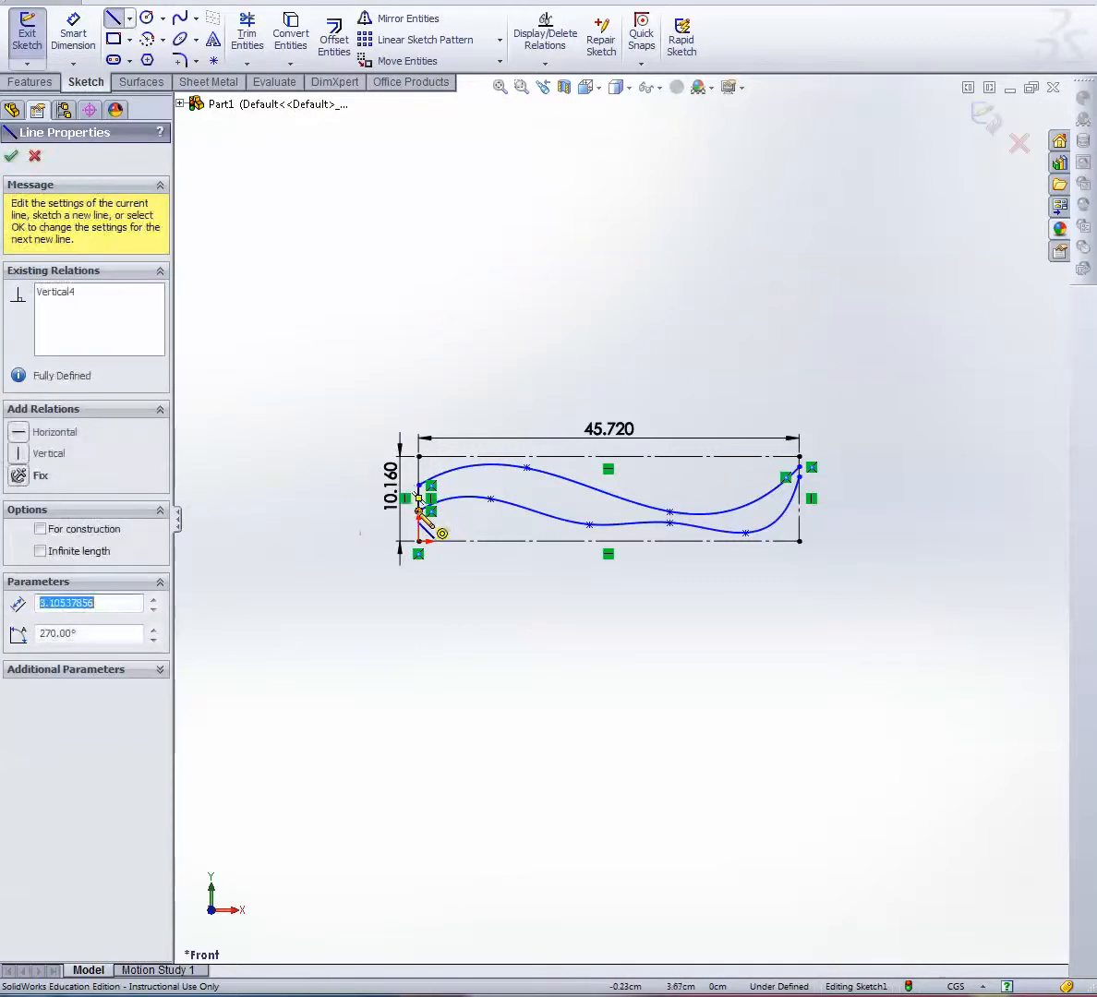
{"action": "right_click", "coordinate": [865, 482]}
{"action": "left_click", "coordinate": [901, 412]}
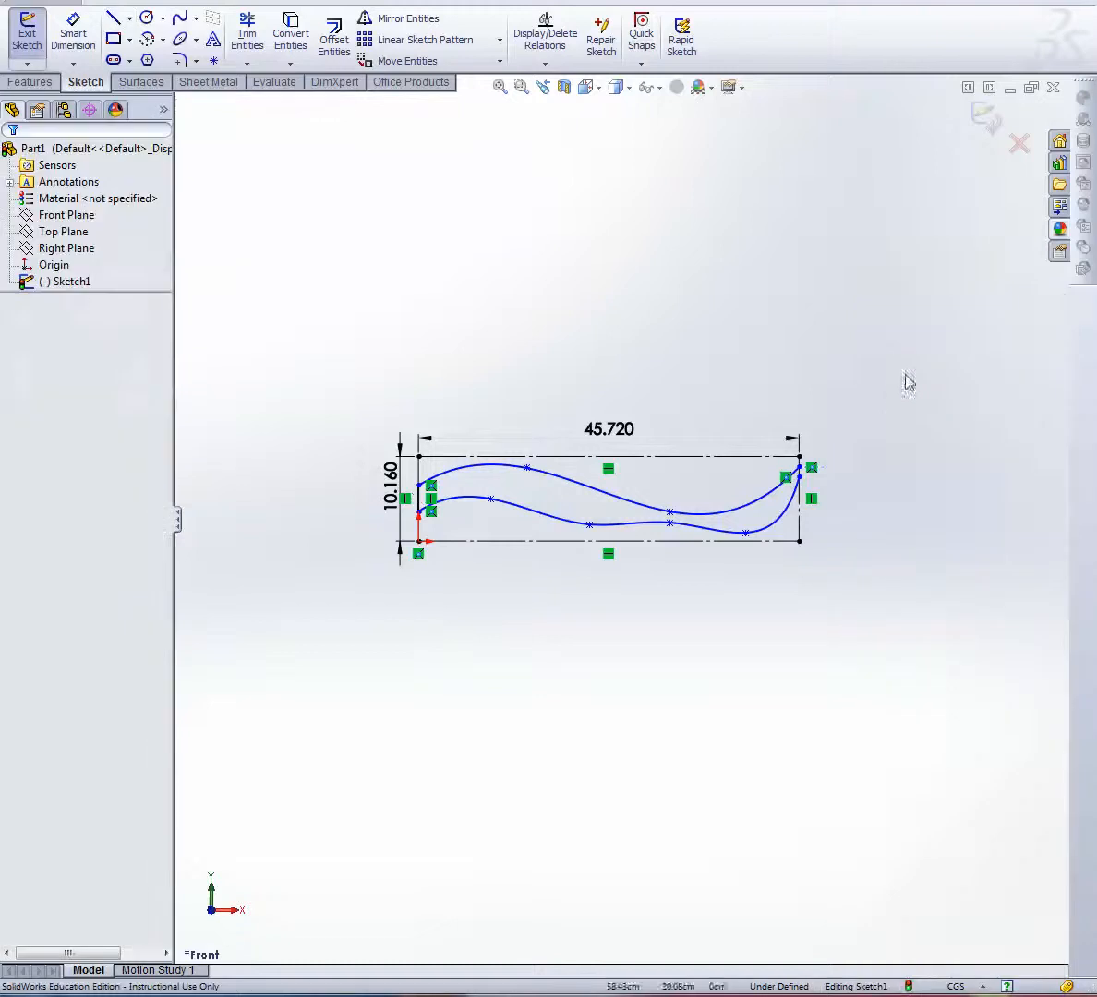
Close the profile with a vertical line between the right endpoints of the two splines
{"action": "right_click", "coordinate": [904, 381]}
{"action": "left_click", "coordinate": [898, 218]}
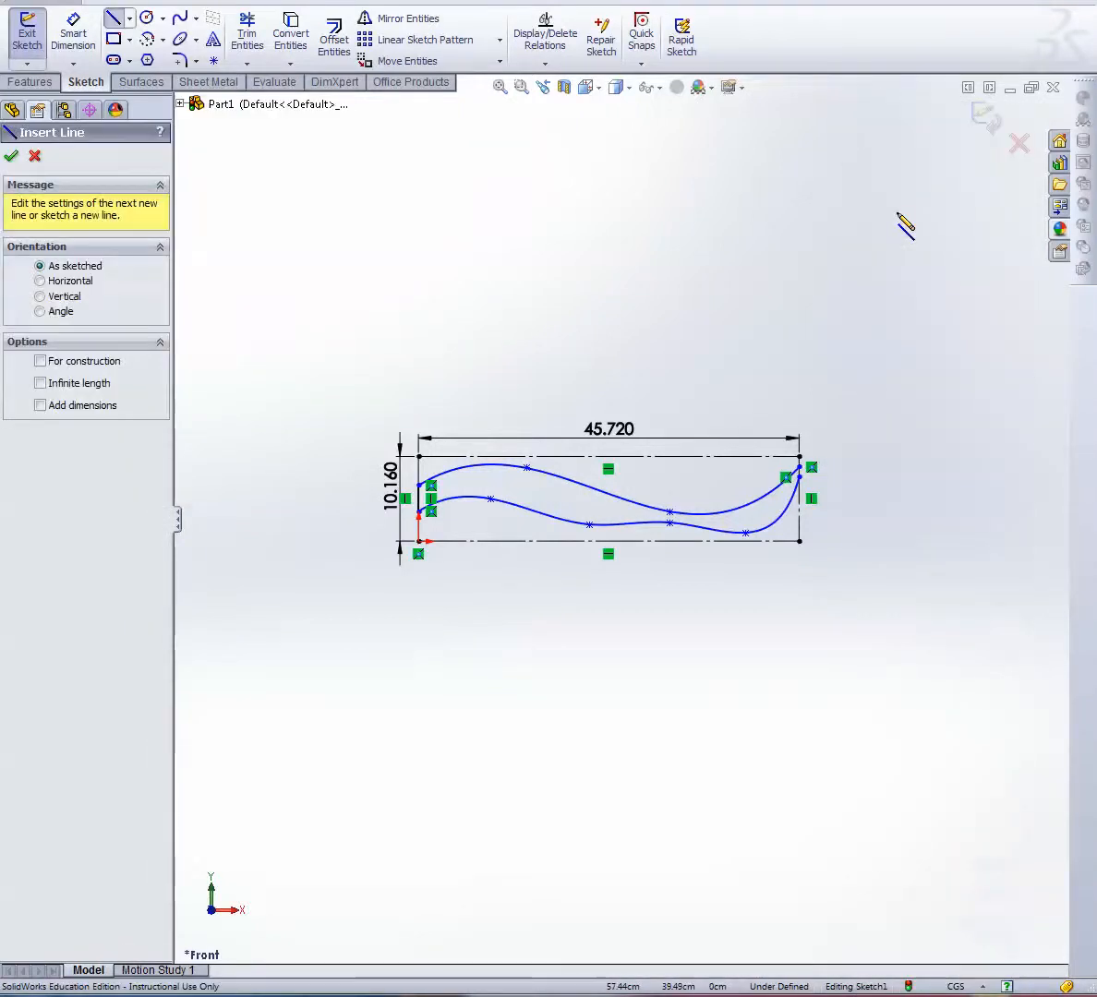
{"action": "left_click", "coordinate": [800, 466]}
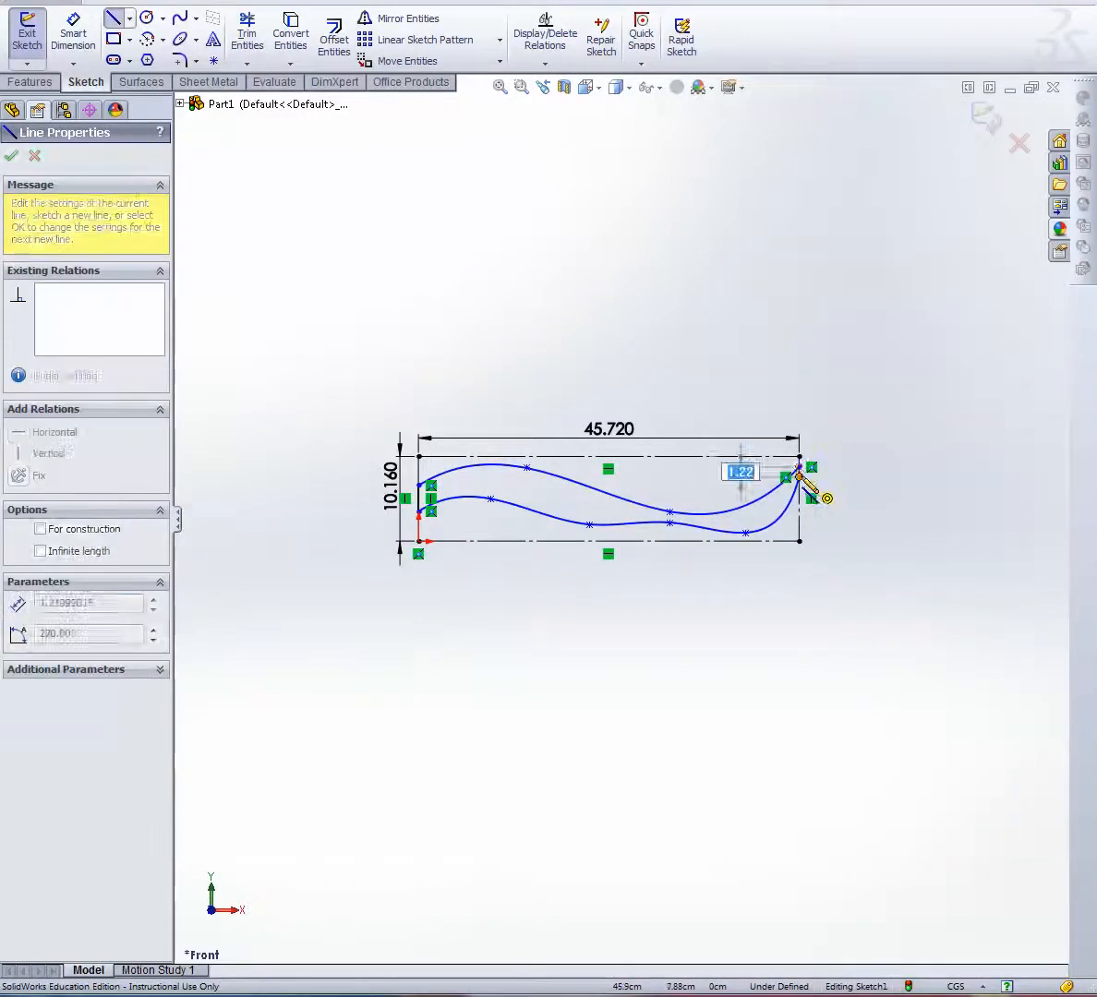
{"action": "left_click", "coordinate": [799, 476]}
{"action": "right_click", "coordinate": [858, 485]}
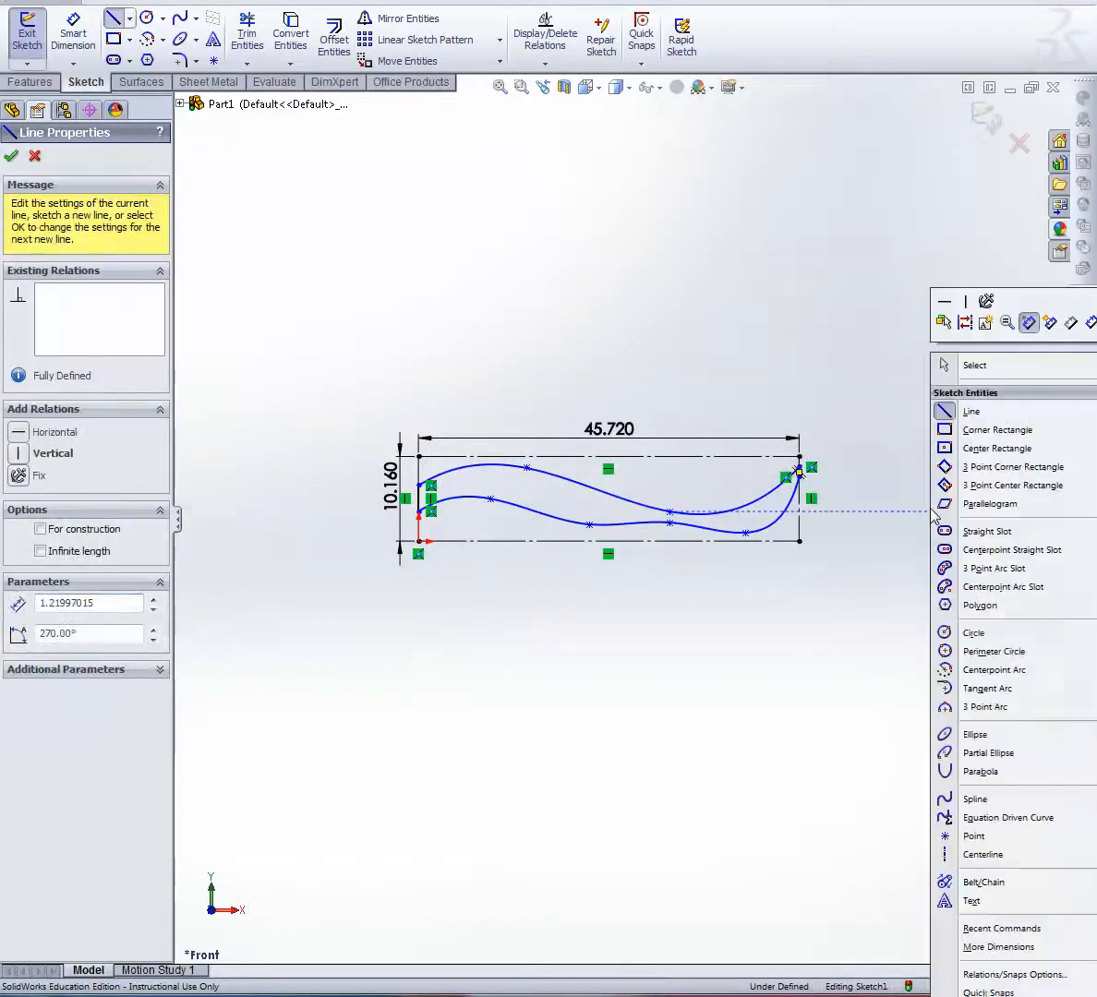
{"action": "left_click", "coordinate": [974, 367]}
{"action": "mouse_move", "coordinate": [857, 431]}
{"action": "middle_mouse_down"}
{"action": "mouse_move", "coordinate": [825, 483]}
{"action": "mouse_move", "coordinate": [890, 377]}
{"action": "mouse_move", "coordinate": [879, 457]}
{"action": "middle_mouse_up"}
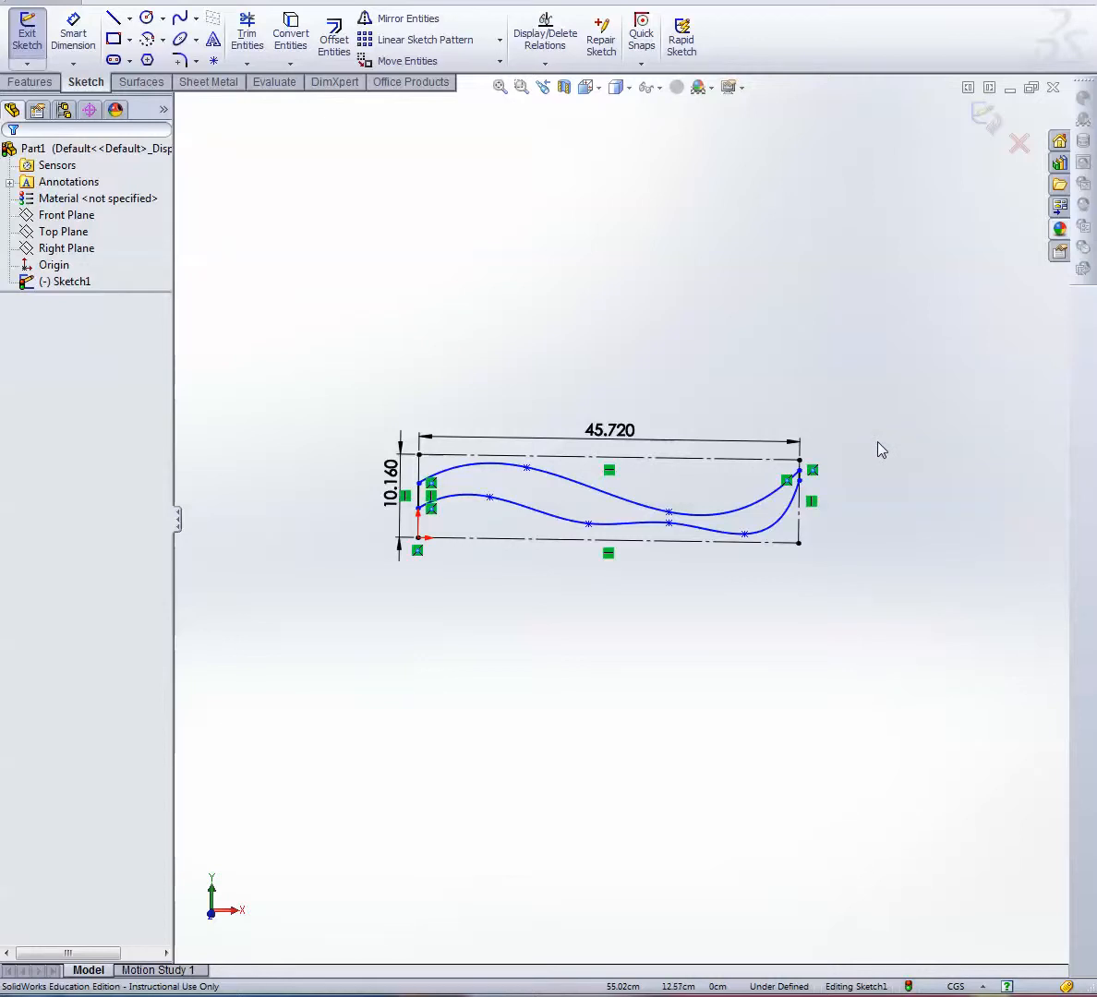
Finish the current sketch and start a new sketch on the Top Plane, viewed face-on
{"action": "left_click", "coordinate": [984, 117]}
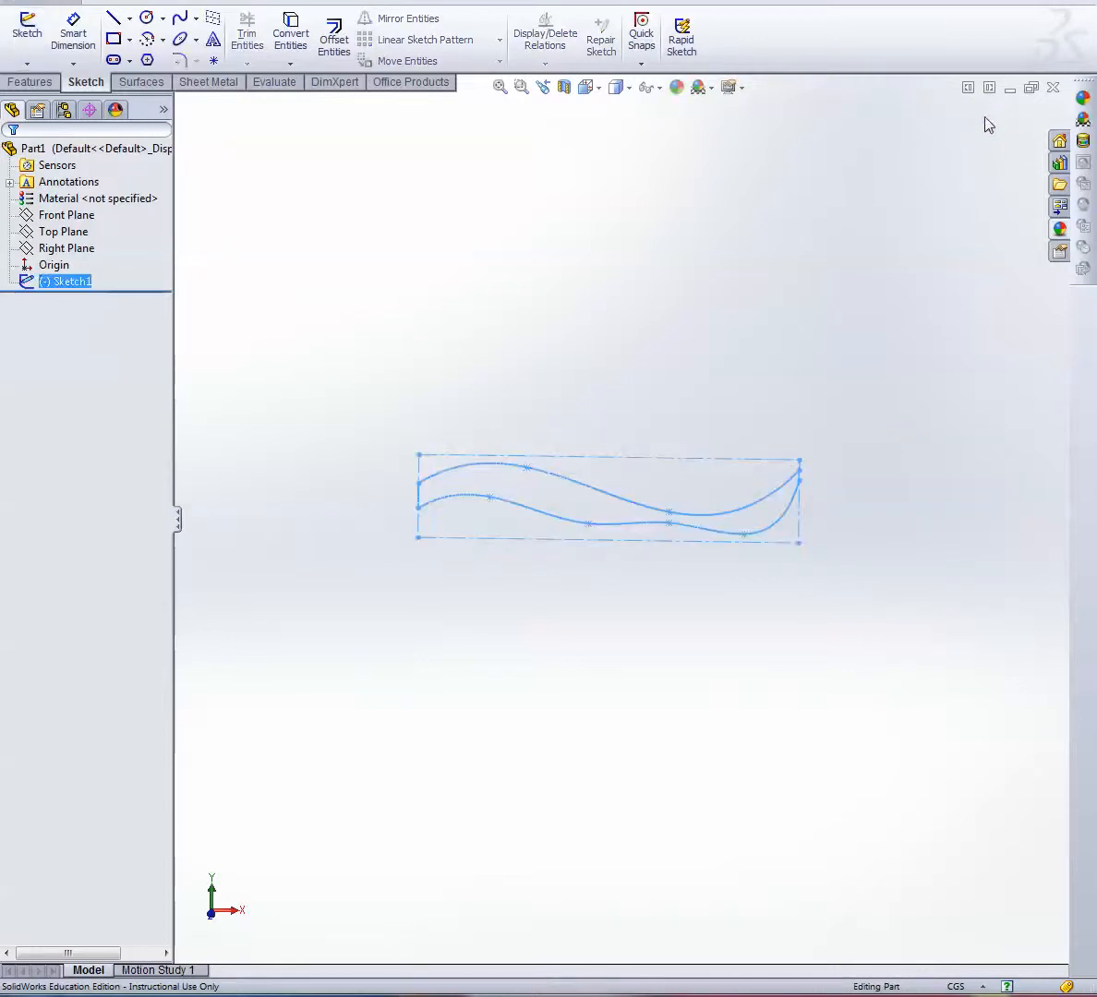
{"action": "left_click", "coordinate": [82, 233]}
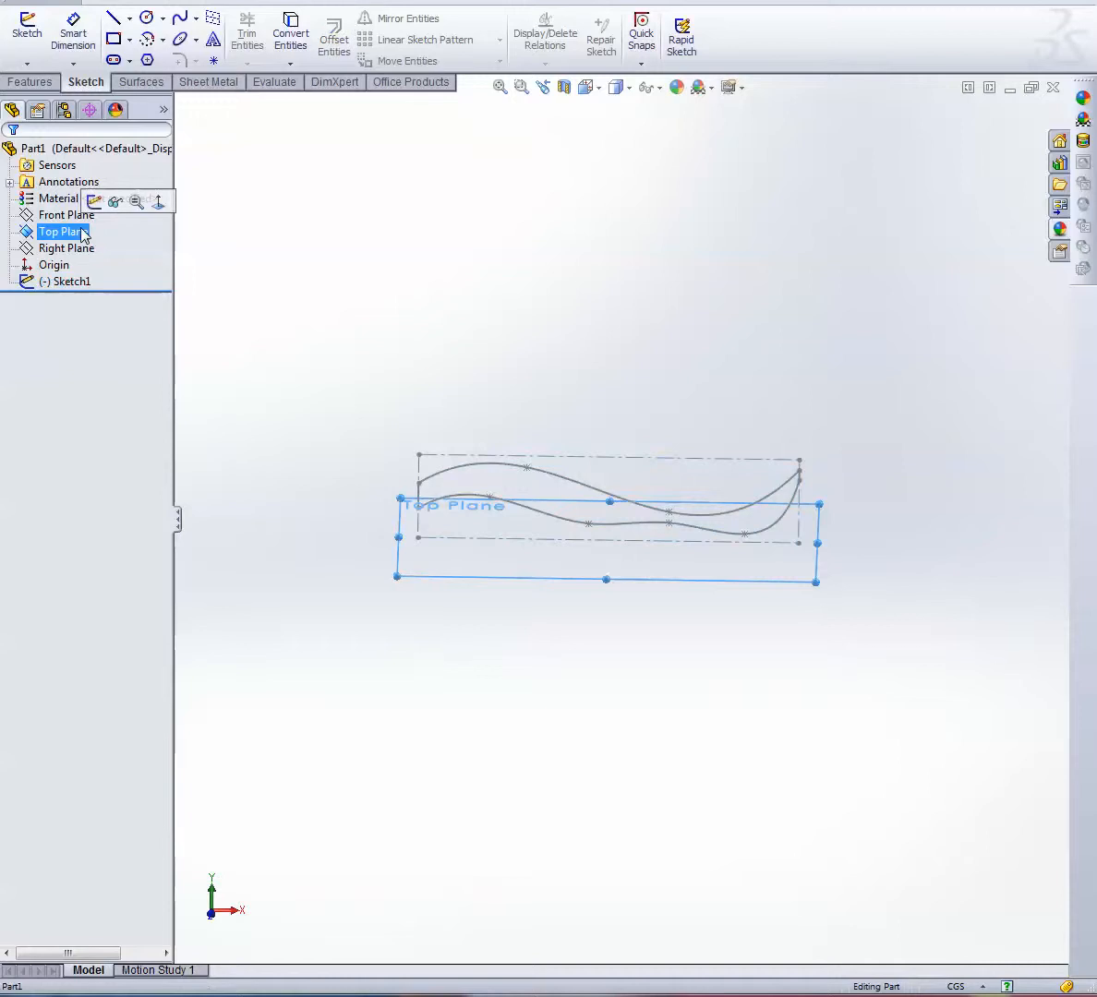
{"action": "mouse_move", "coordinate": [631, 397]}
{"action": "middle_mouse_down"}
{"action": "mouse_move", "coordinate": [602, 409]}
{"action": "mouse_move", "coordinate": [518, 531]}
{"action": "mouse_move", "coordinate": [517, 438]}
{"action": "mouse_move", "coordinate": [447, 464]}
{"action": "mouse_move", "coordinate": [428, 519]}
{"action": "mouse_move", "coordinate": [489, 538]}
{"action": "middle_mouse_up"}
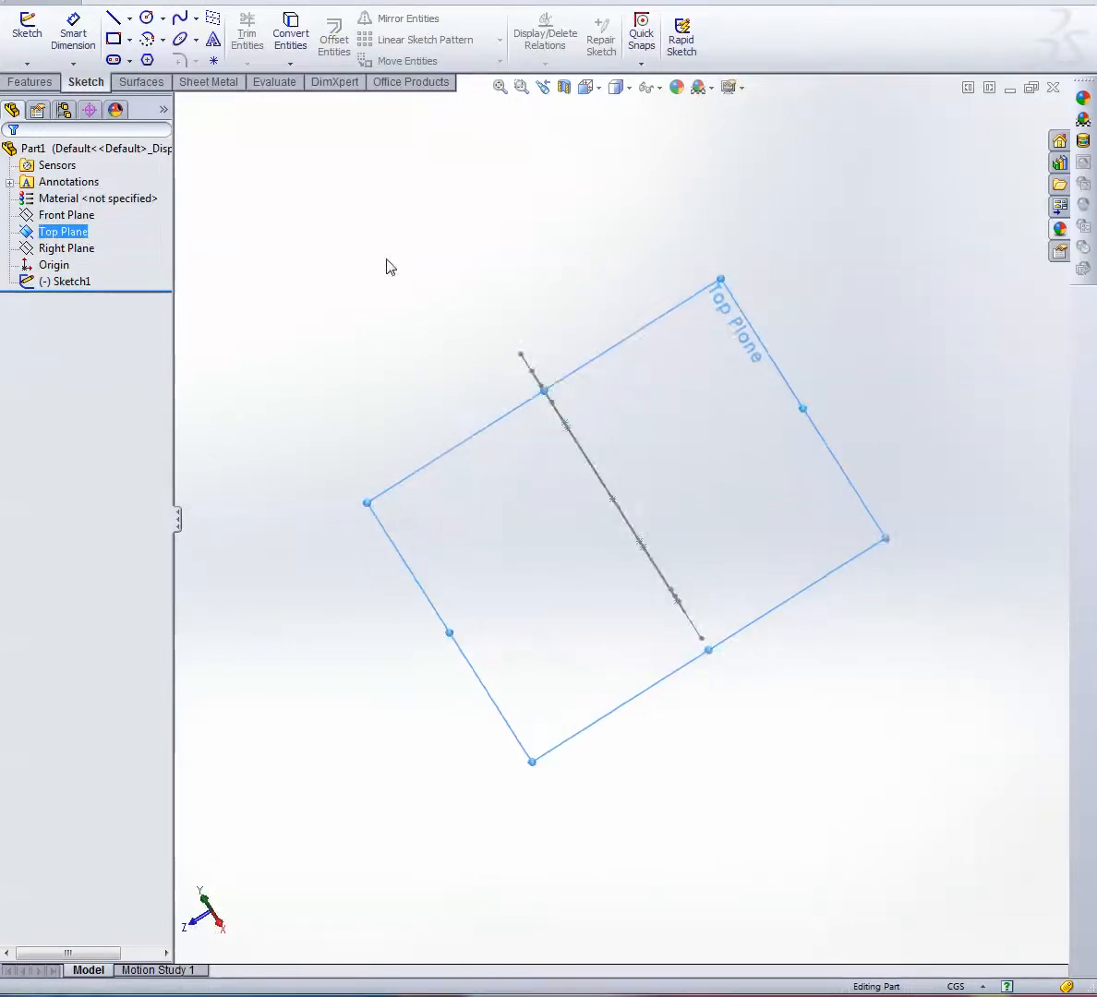
{"action": "left_click", "coordinate": [27, 35]}
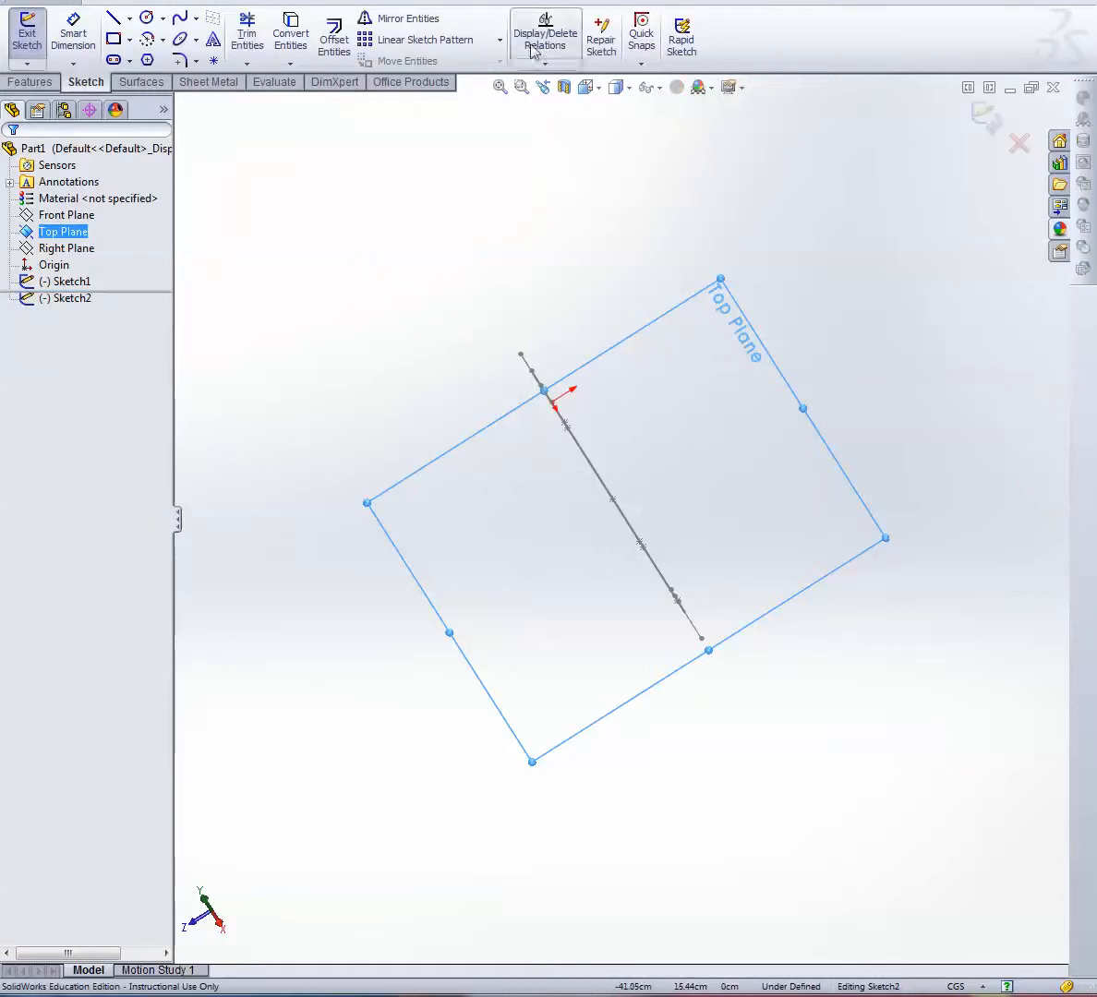
{"action": "left_click", "coordinate": [587, 87]}
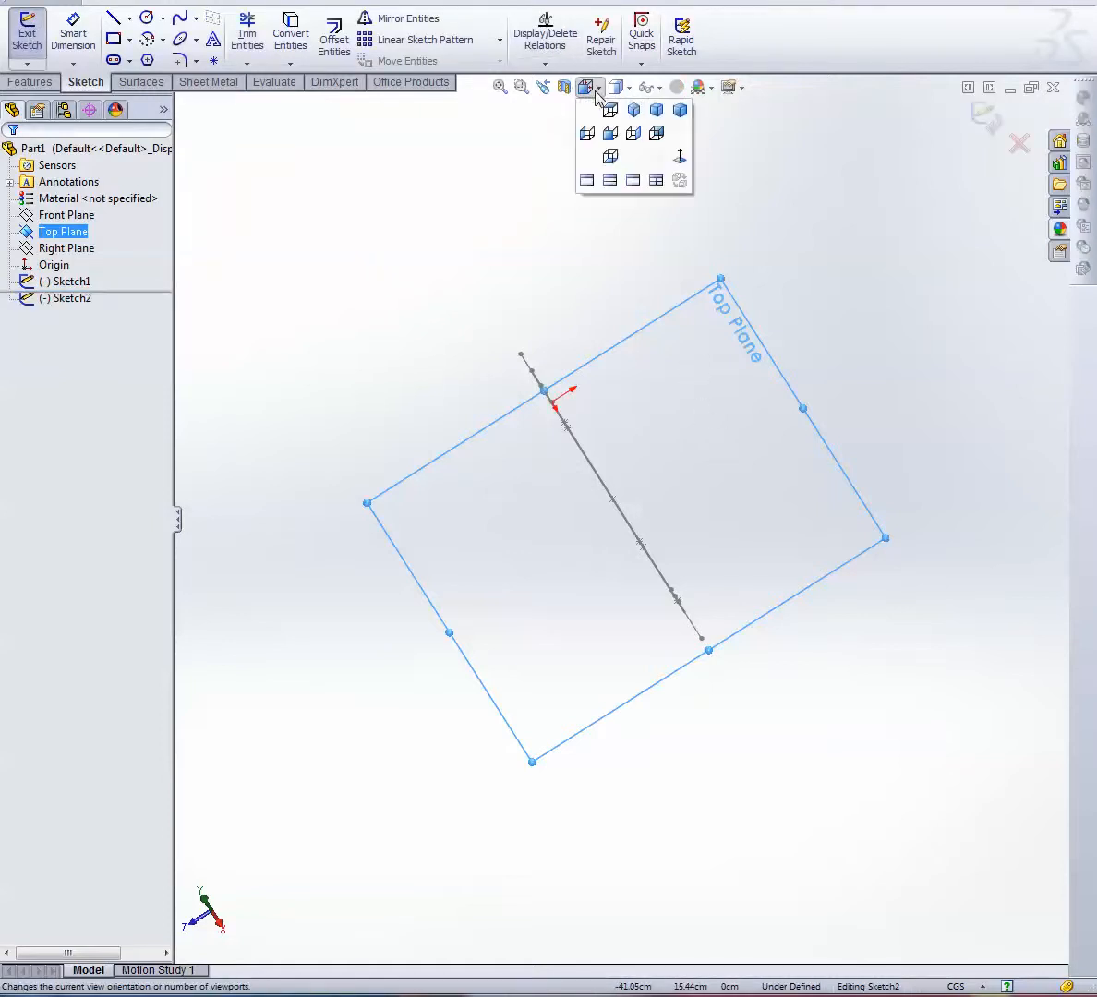
{"action": "left_click", "coordinate": [679, 158]}
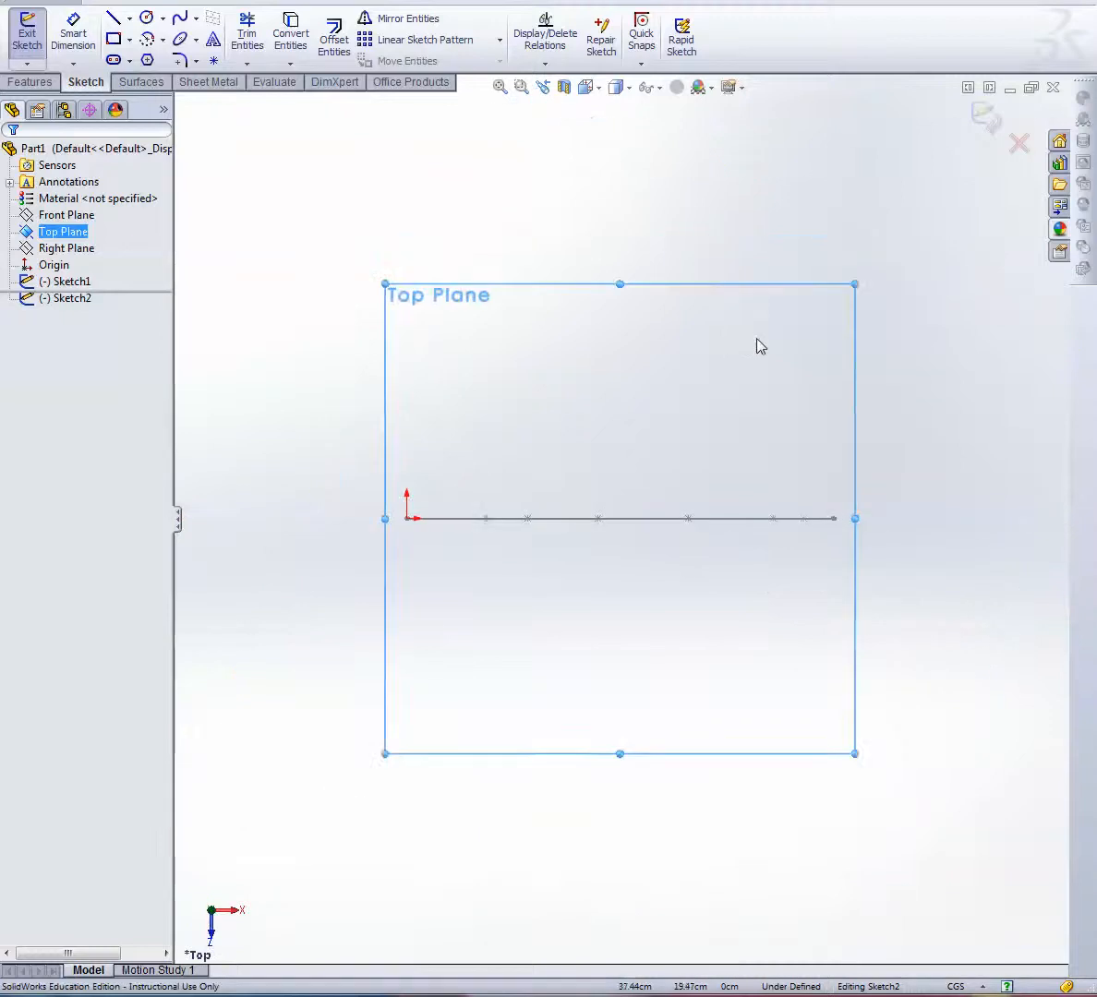
Sketch a corner rectangle of about 45.7 by 17 cm from the origin, extending above the first sketch's edge-on profile
{"action": "left_click", "coordinate": [130, 40]}
{"action": "left_click", "coordinate": [166, 61]}
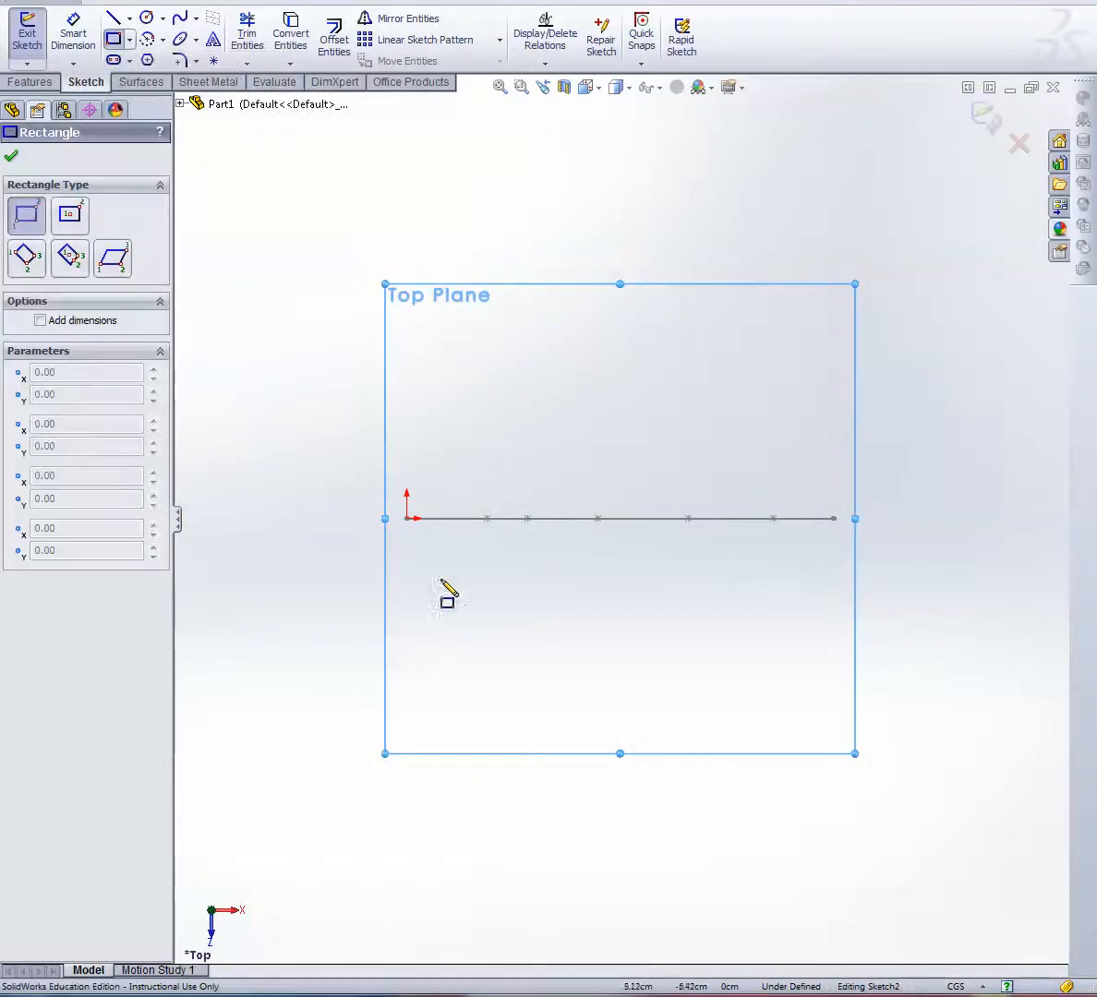
{"action": "left_click", "coordinate": [406, 518]}
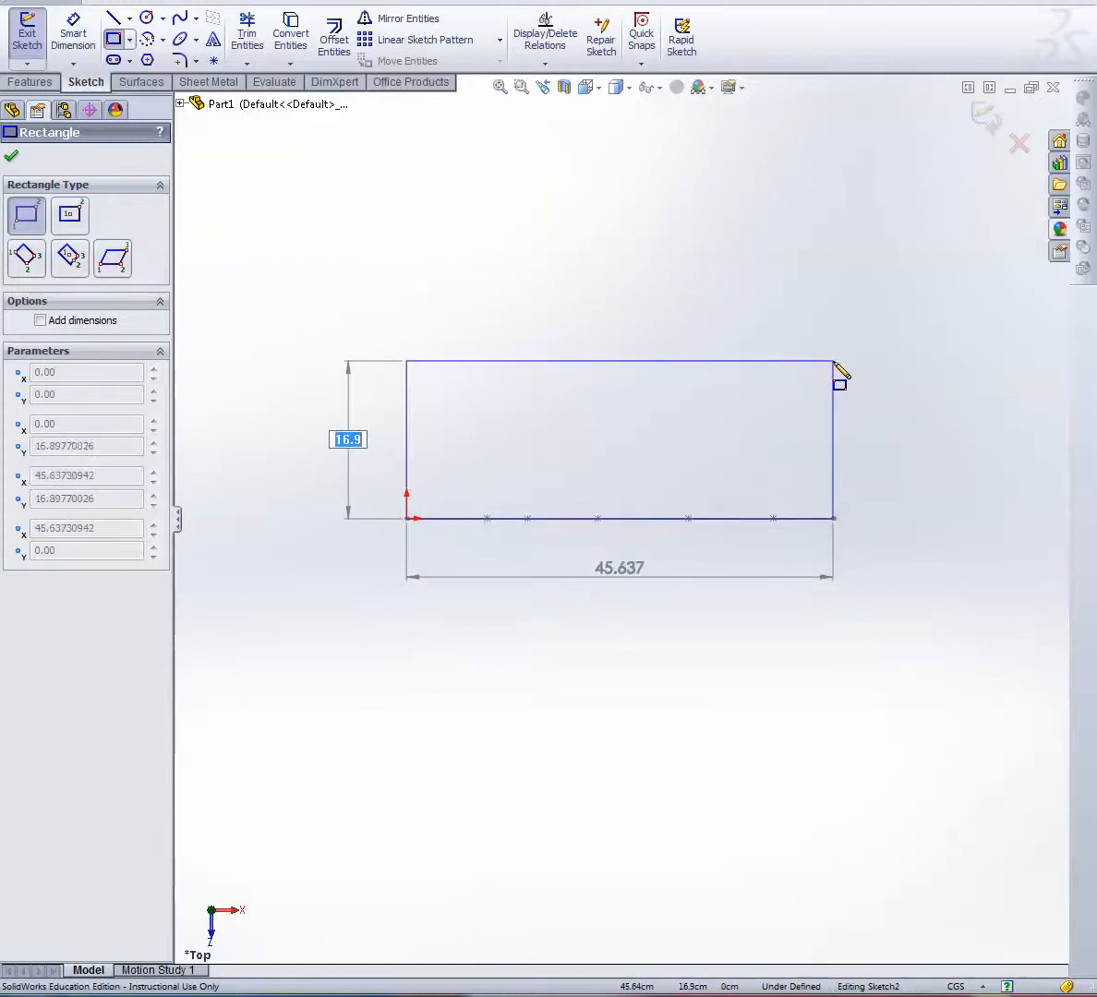
{"action": "left_click", "coordinate": [834, 361]}
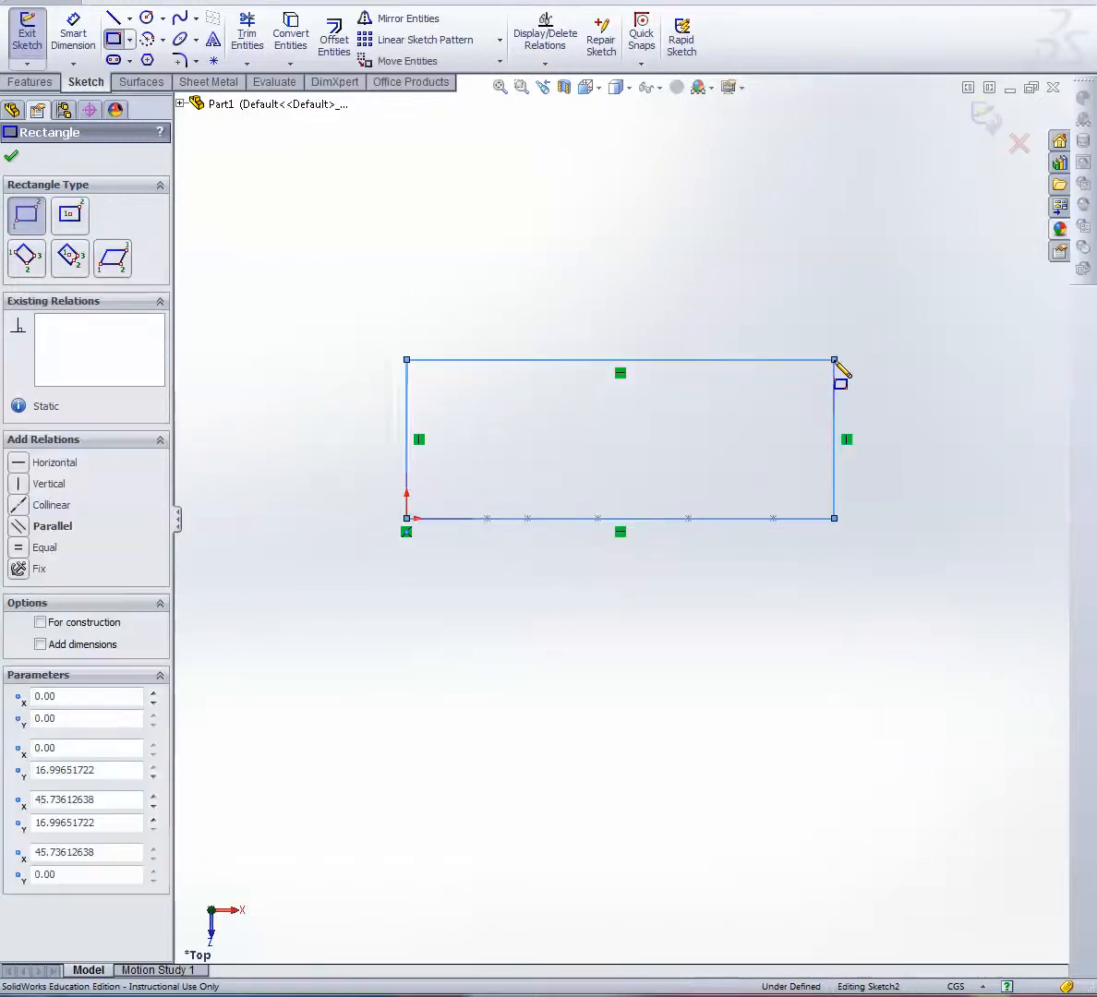
{"action": "right_click", "coordinate": [883, 397]}
{"action": "left_click", "coordinate": [920, 349]}
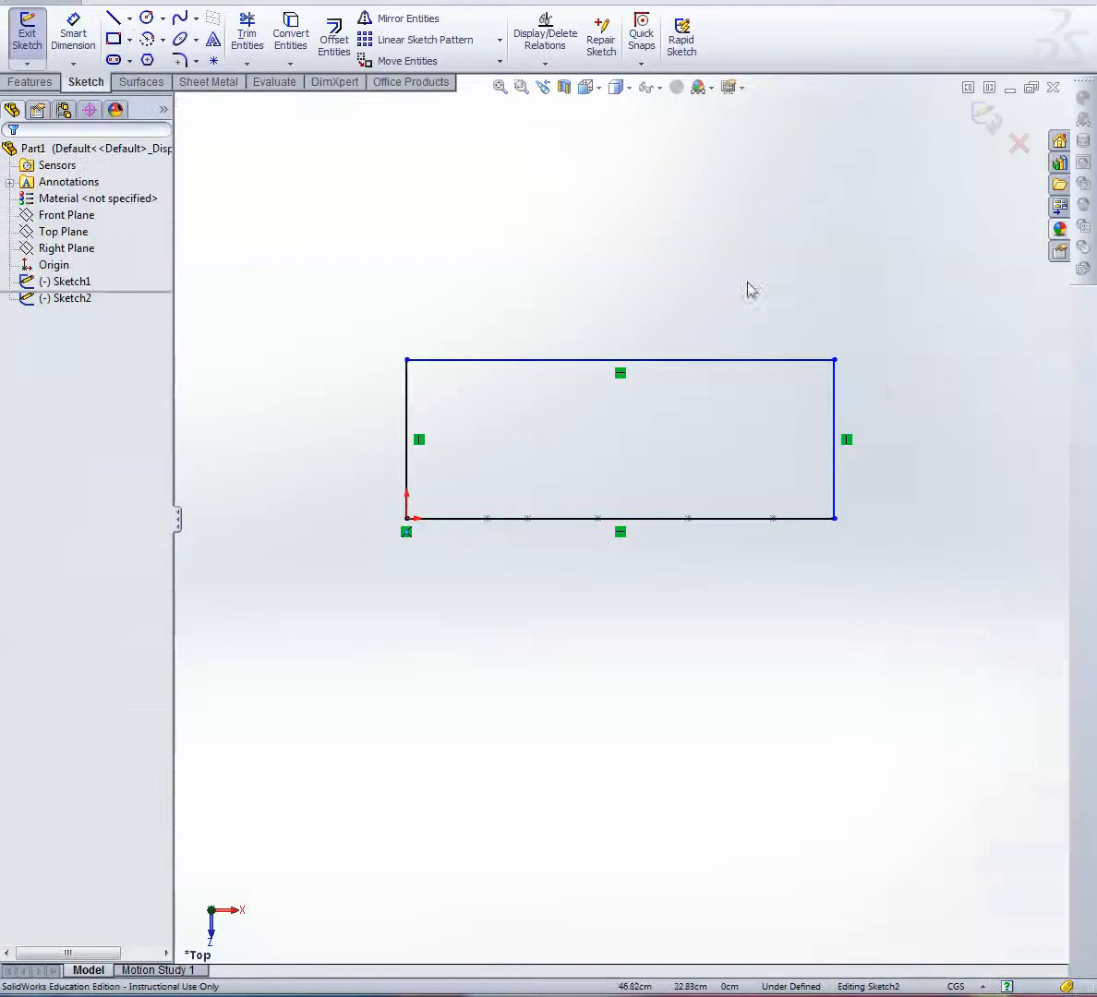
Dimension the rectangle's left side and set its height to 4 in
{"action": "left_click", "coordinate": [75, 39]}
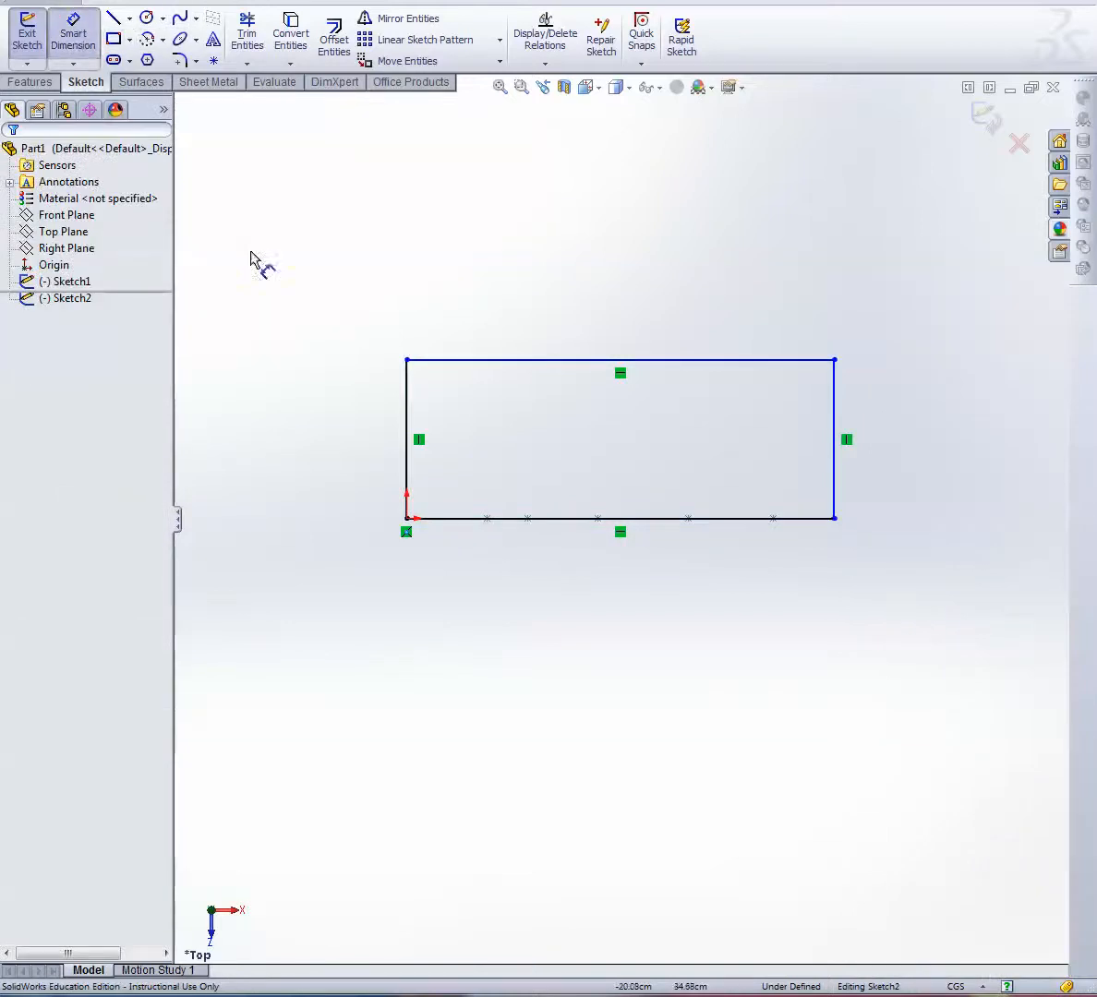
{"action": "left_click", "coordinate": [407, 414]}
{"action": "left_click", "coordinate": [322, 456]}
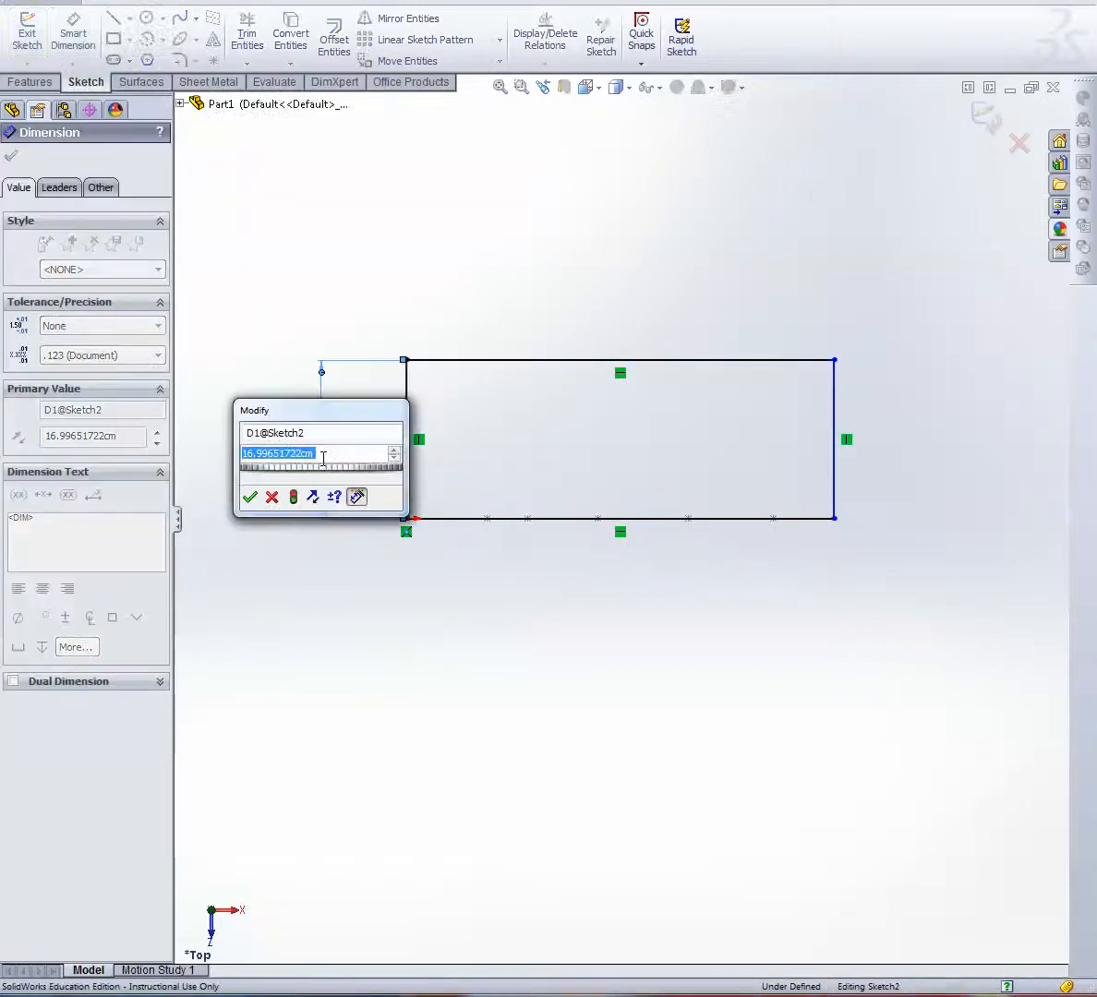
{"action": "type", "text": "4in"}
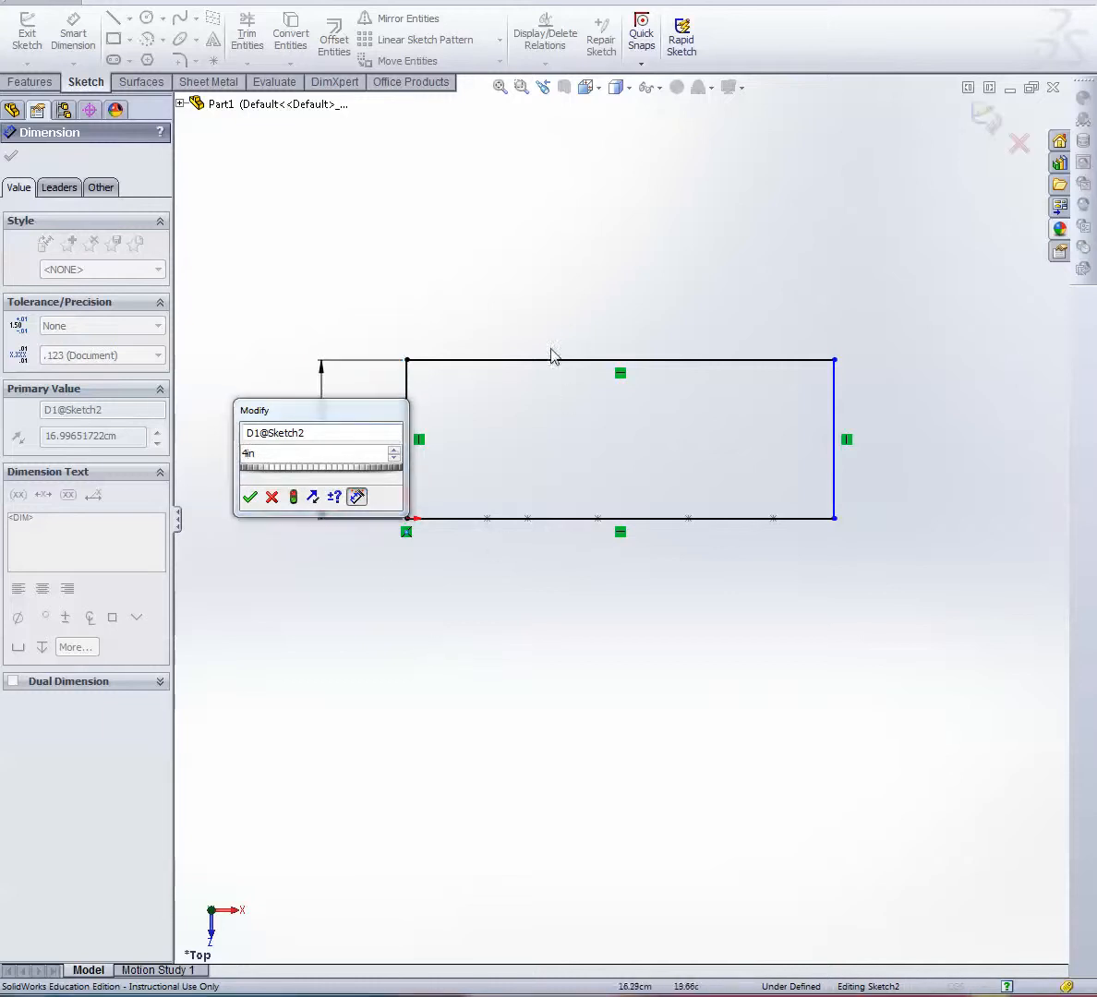
{"action": "left_click", "coordinate": [250, 498]}
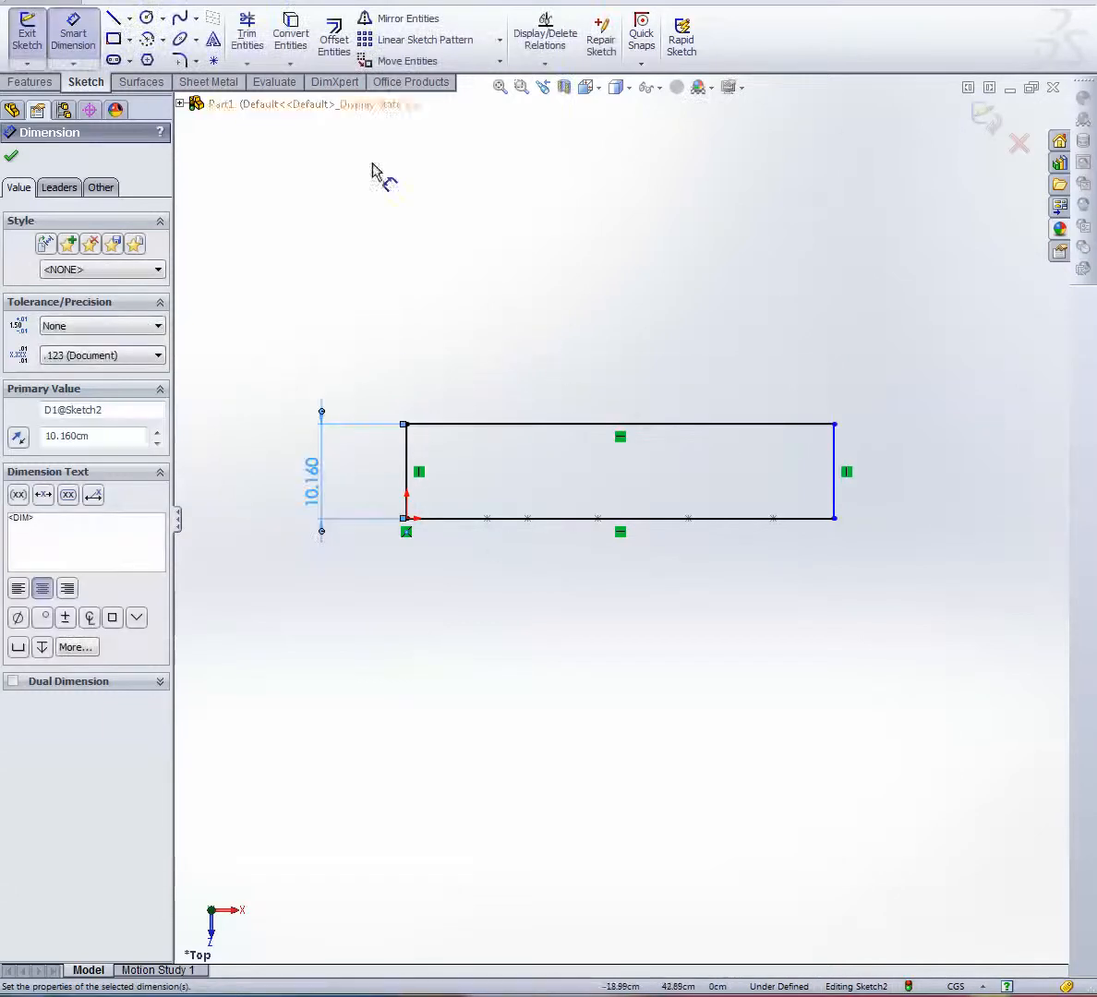
Dimension the rectangle's upper side and set its width to 18 in
{"action": "left_click", "coordinate": [531, 426]}
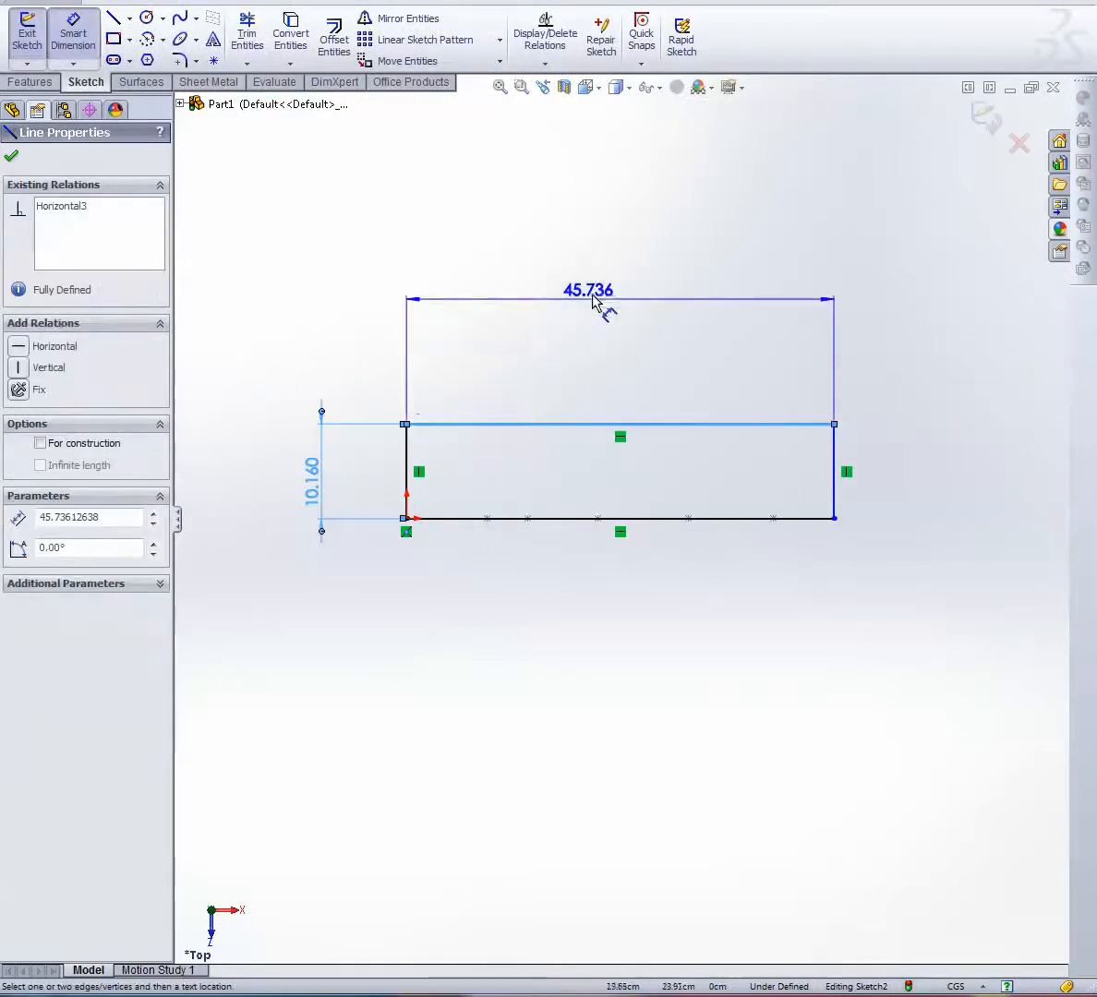
{"action": "left_click", "coordinate": [600, 311]}
{"action": "type", "text": "18in"}
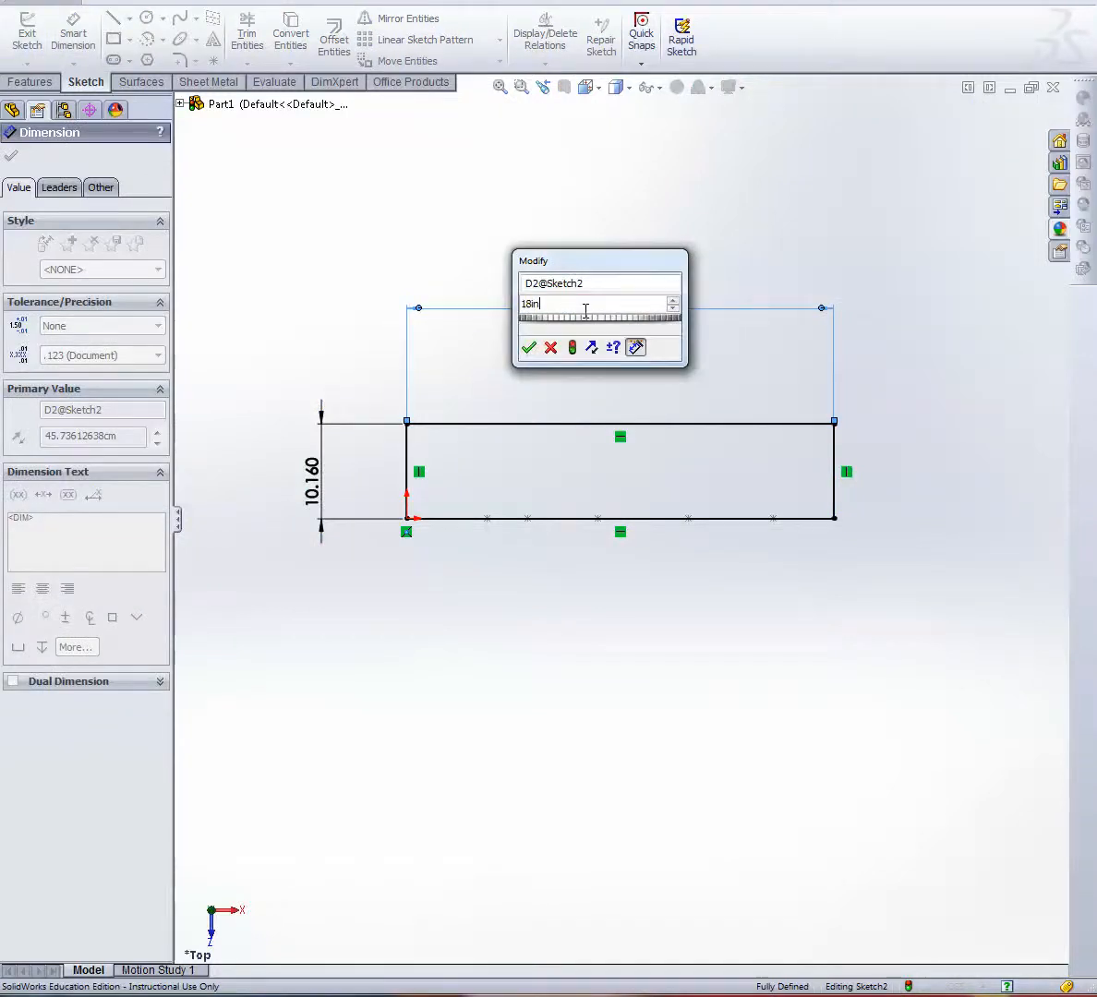
{"action": "key", "text": "Return"}
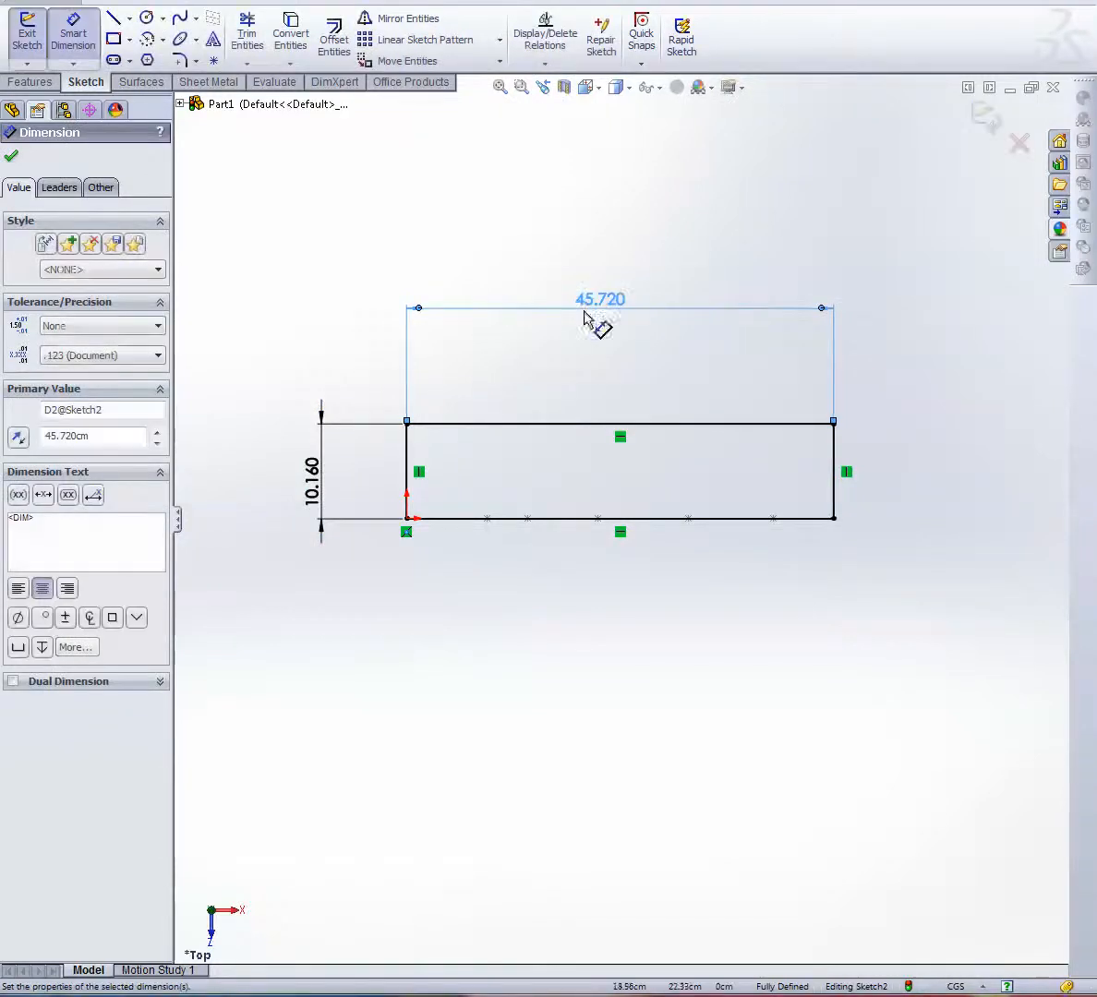
{"action": "right_click", "coordinate": [336, 236]}
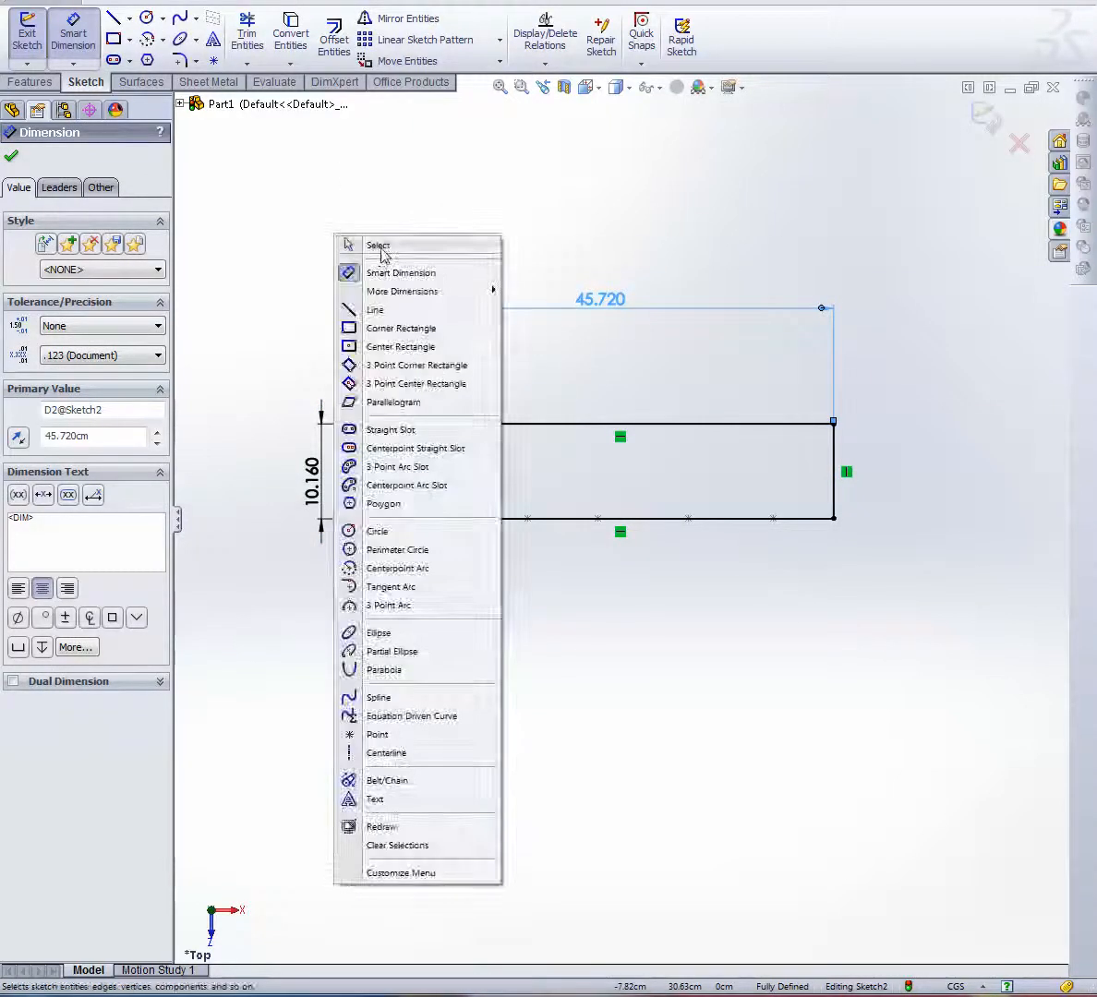
{"action": "left_click", "coordinate": [380, 246]}
Sketch a wavy six-point spline from the upper part of the rectangle's left side, dipping first, through its right side to a point beyond it
{"action": "left_click", "coordinate": [179, 19]}
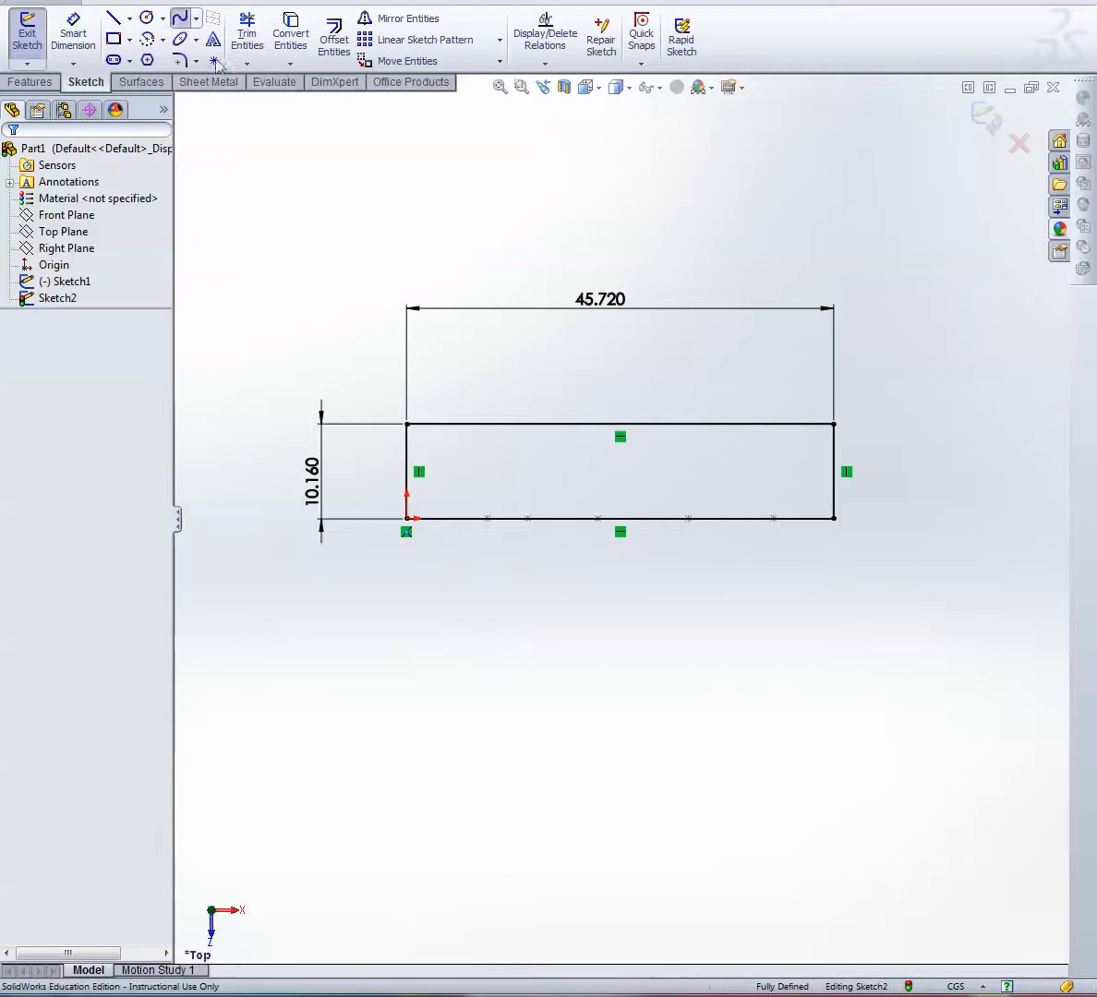
{"action": "left_click", "coordinate": [407, 455]}
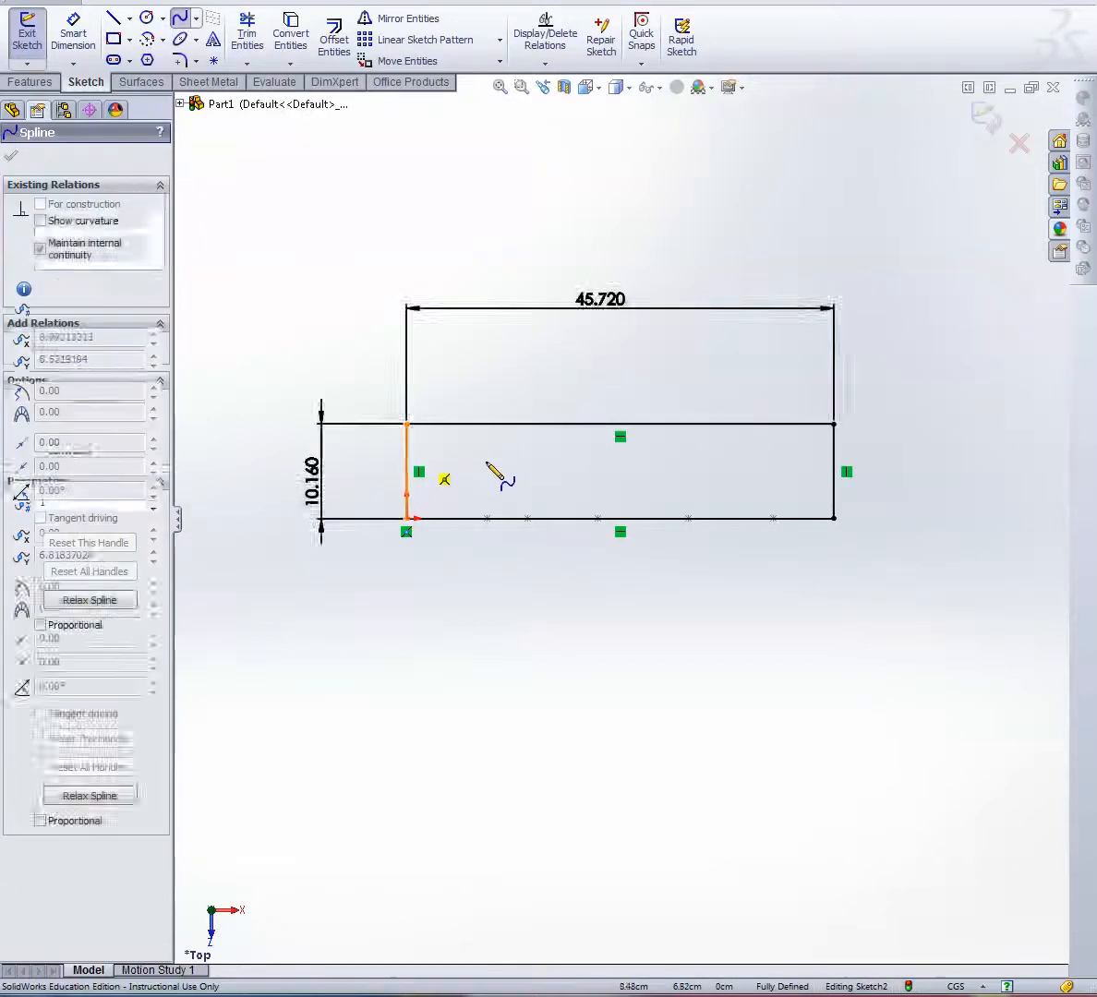
{"action": "left_click", "coordinate": [489, 483]}
{"action": "left_click", "coordinate": [552, 457]}
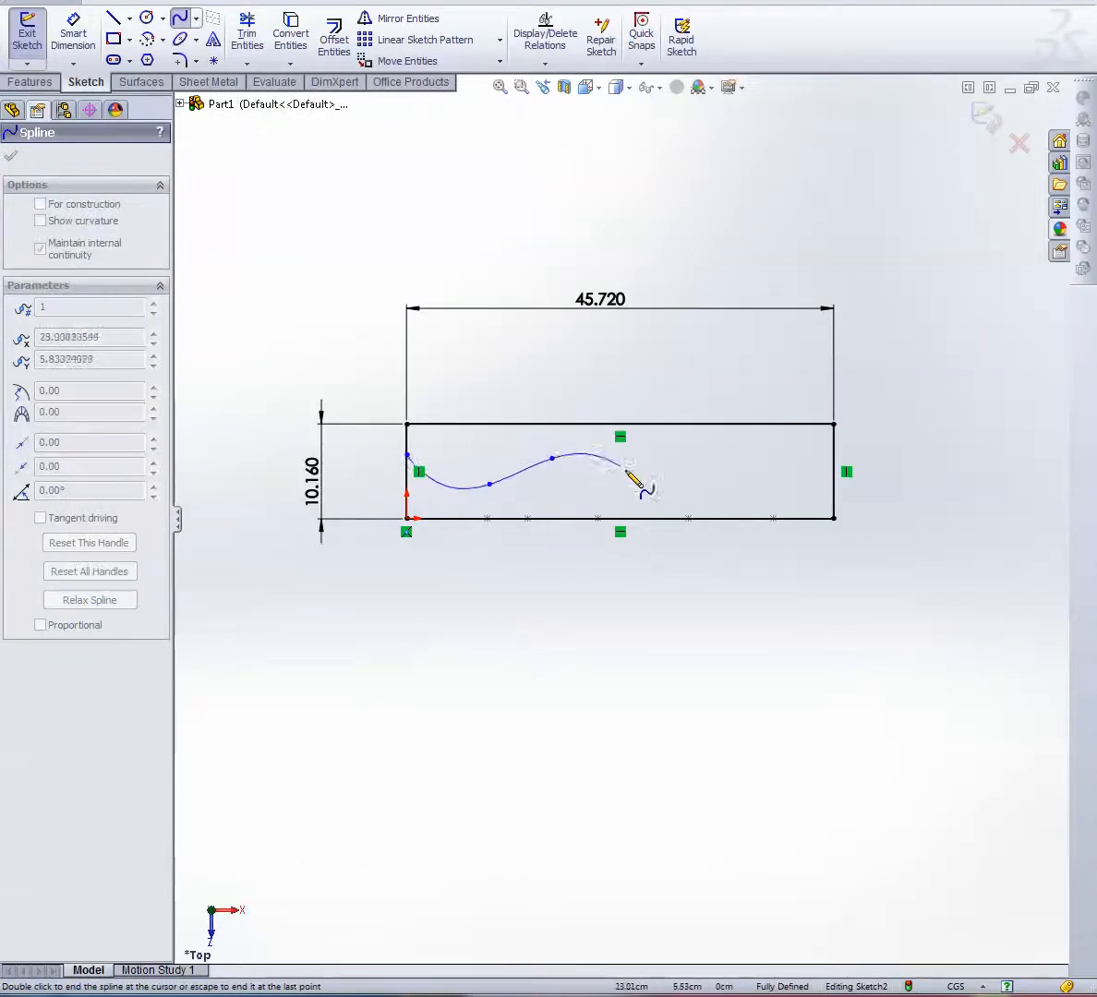
{"action": "left_click", "coordinate": [642, 477]}
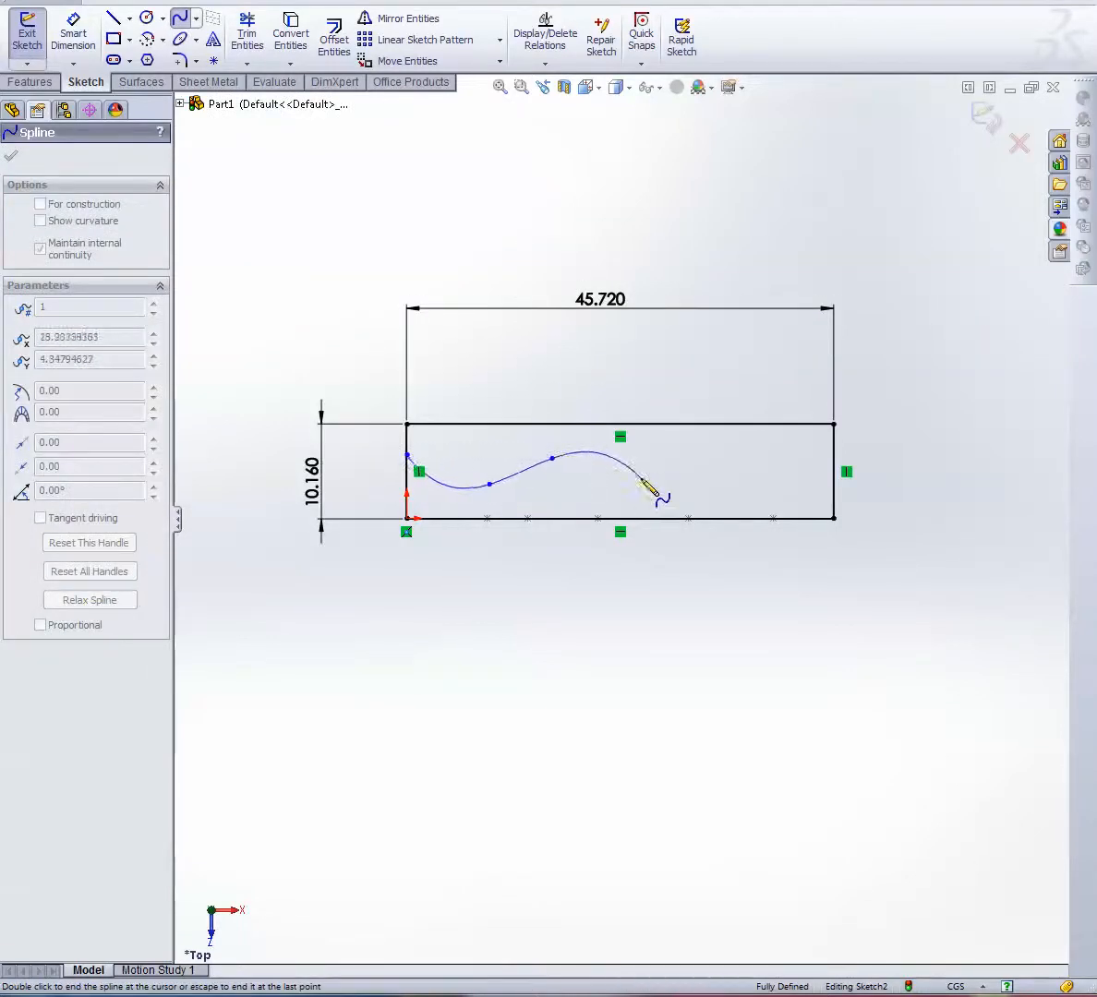
{"action": "left_click", "coordinate": [834, 435]}
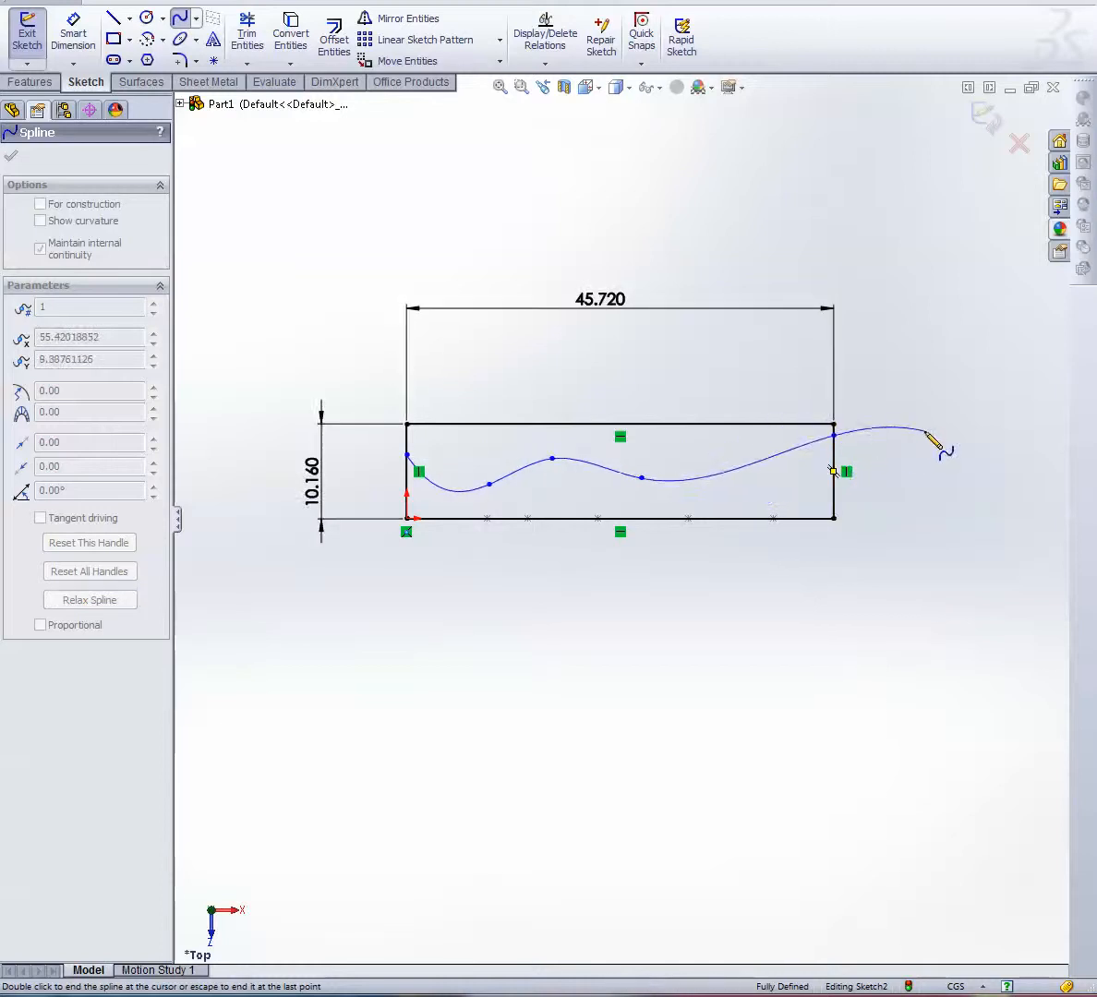
{"action": "left_click", "coordinate": [925, 431]}
{"action": "right_click", "coordinate": [955, 428]}
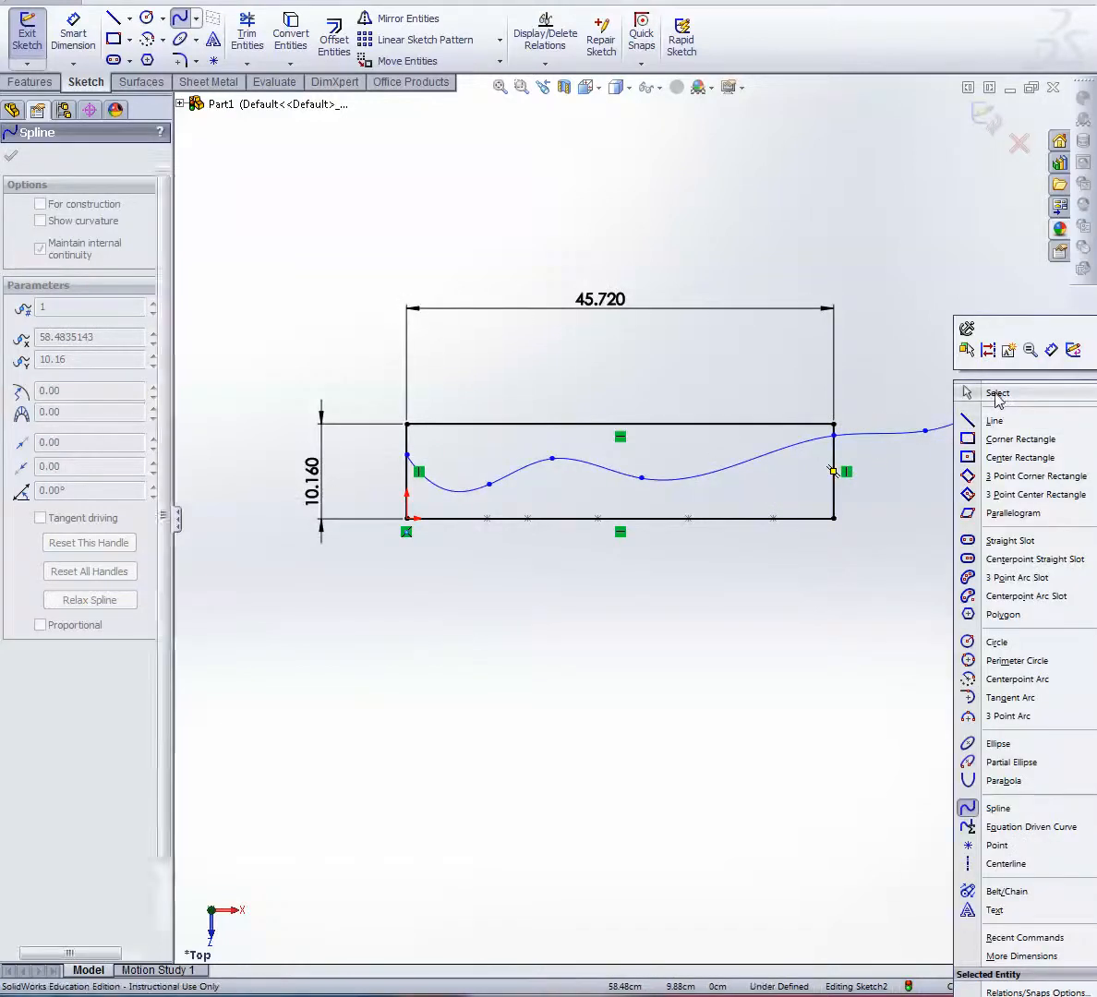
{"action": "left_click", "coordinate": [969, 393]}
Try to delete the spline's end point that lies beyond the rectangle's right side
{"action": "left_click", "coordinate": [924, 431]}
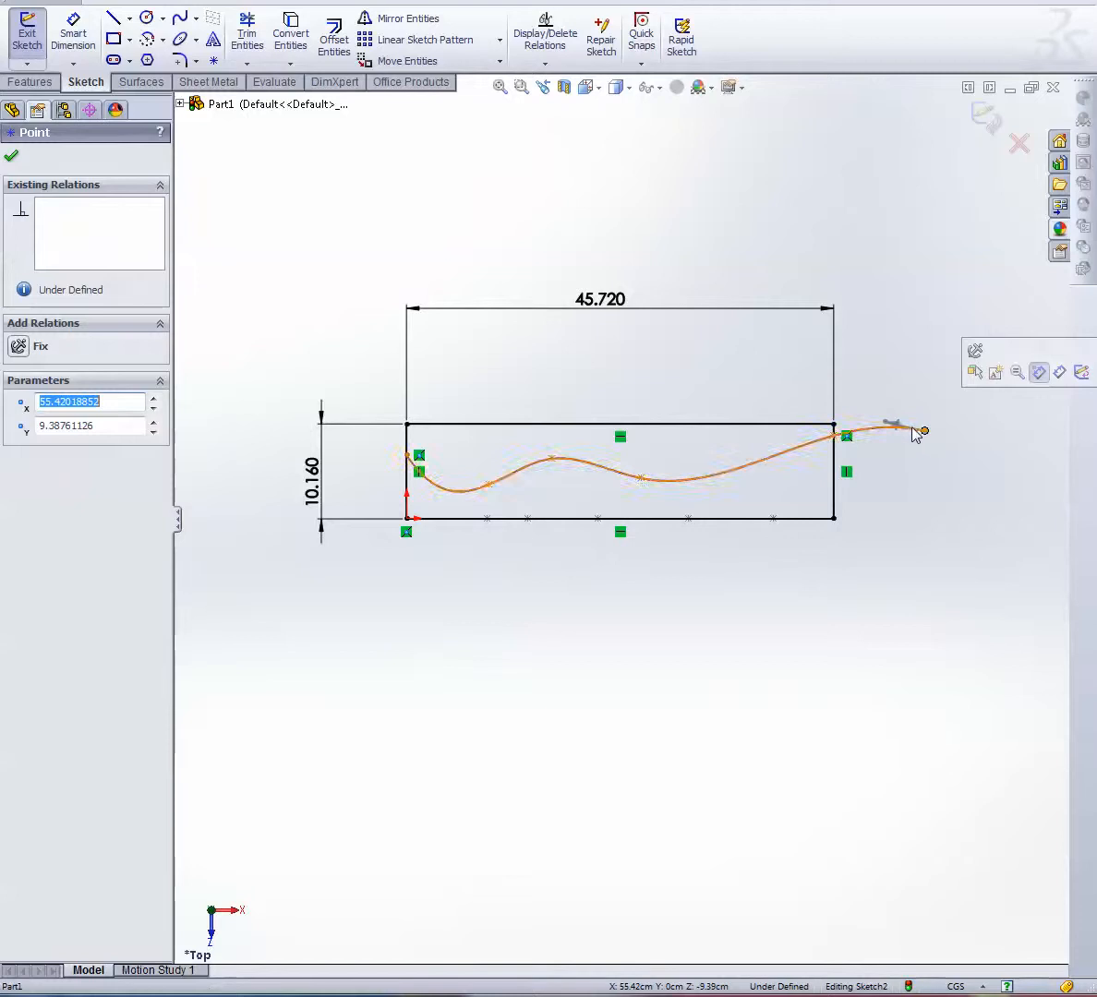
{"action": "key", "text": "Delete"}
{"action": "left_click", "coordinate": [991, 482]}
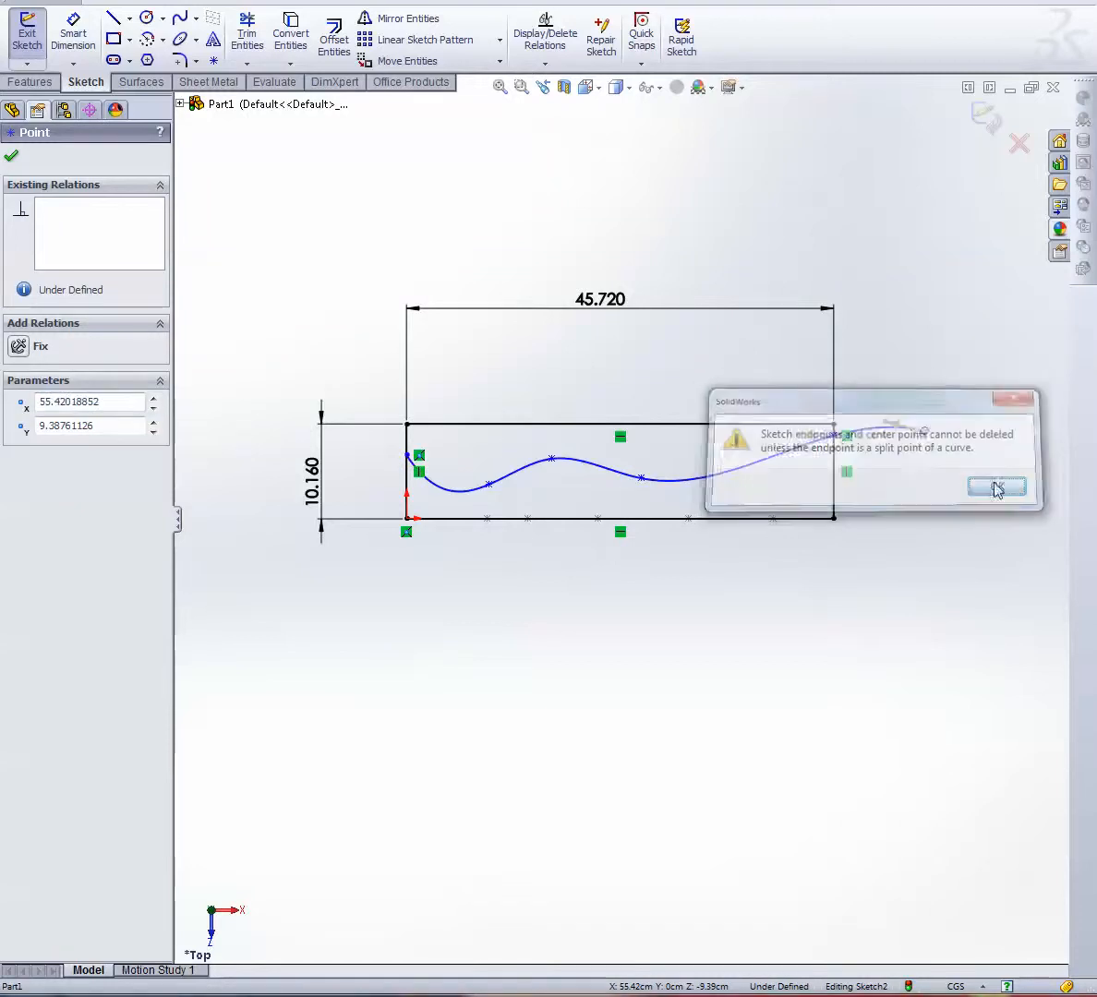
Bring the spline's overshooting end point back onto the rectangle's right side
{"action": "left_click", "coordinate": [923, 431]}
{"action": "right_click", "coordinate": [924, 431]}
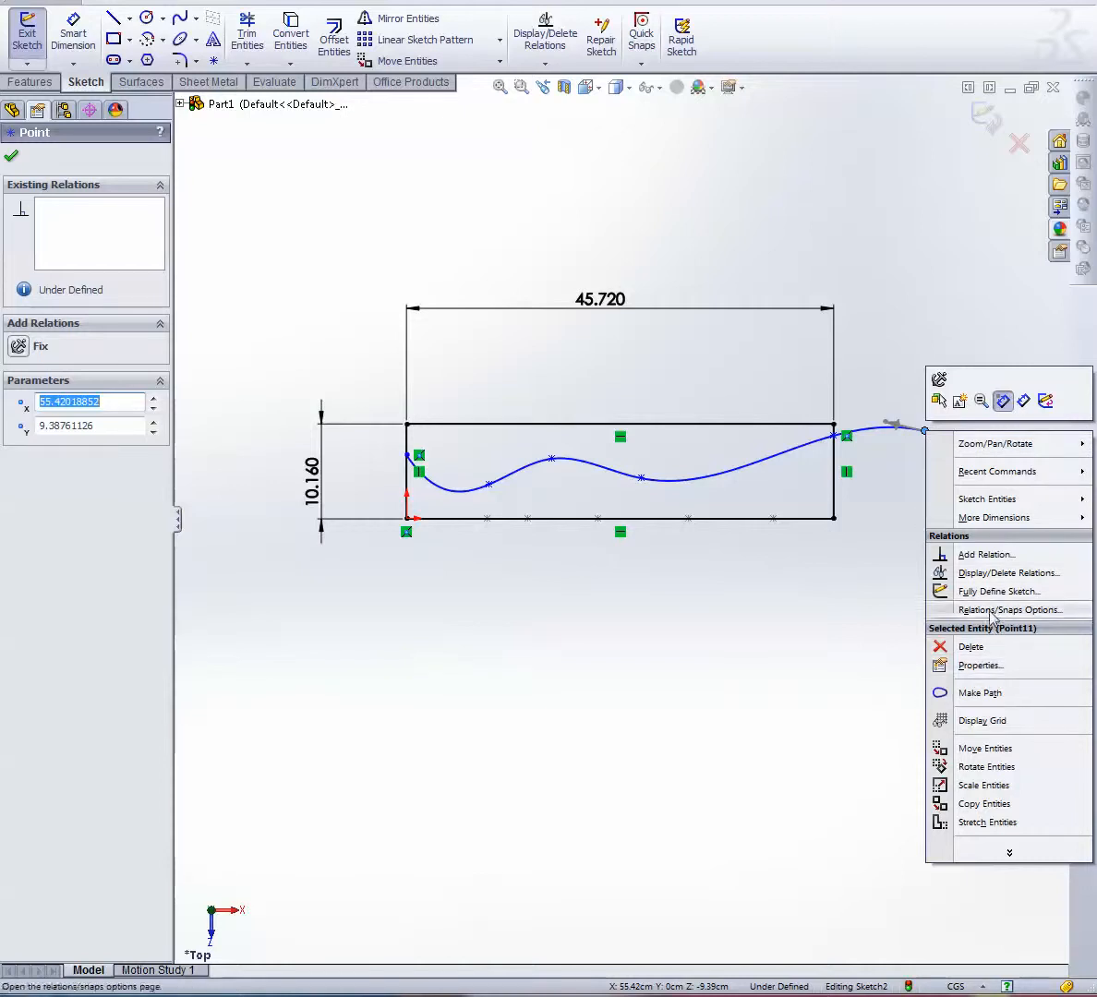
{"action": "left_click", "coordinate": [981, 286]}
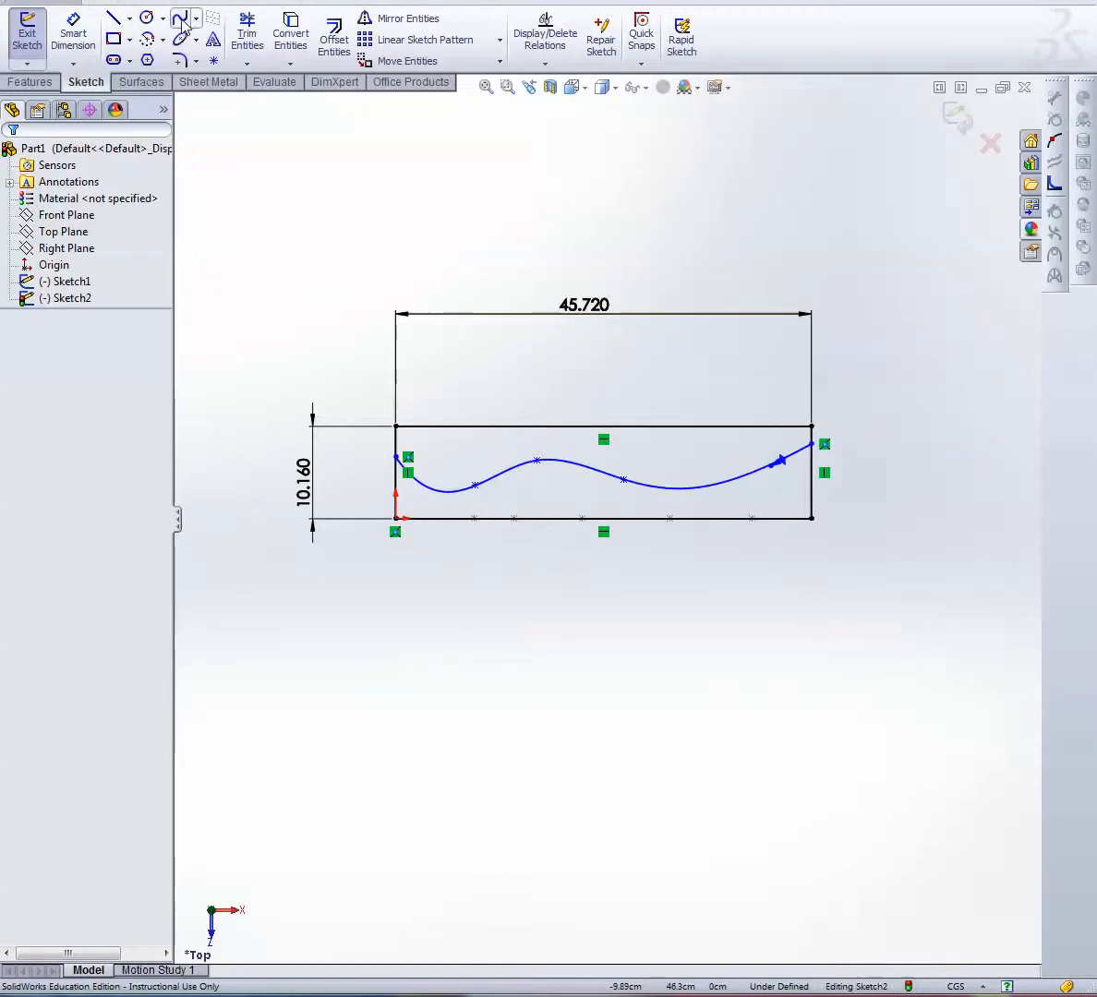
Sketch a second, five-point wavy spline beneath the first, from the rectangle's left side to its right side just below the upper spline's end
{"action": "left_click", "coordinate": [183, 21]}
{"action": "left_click", "coordinate": [395, 471]}
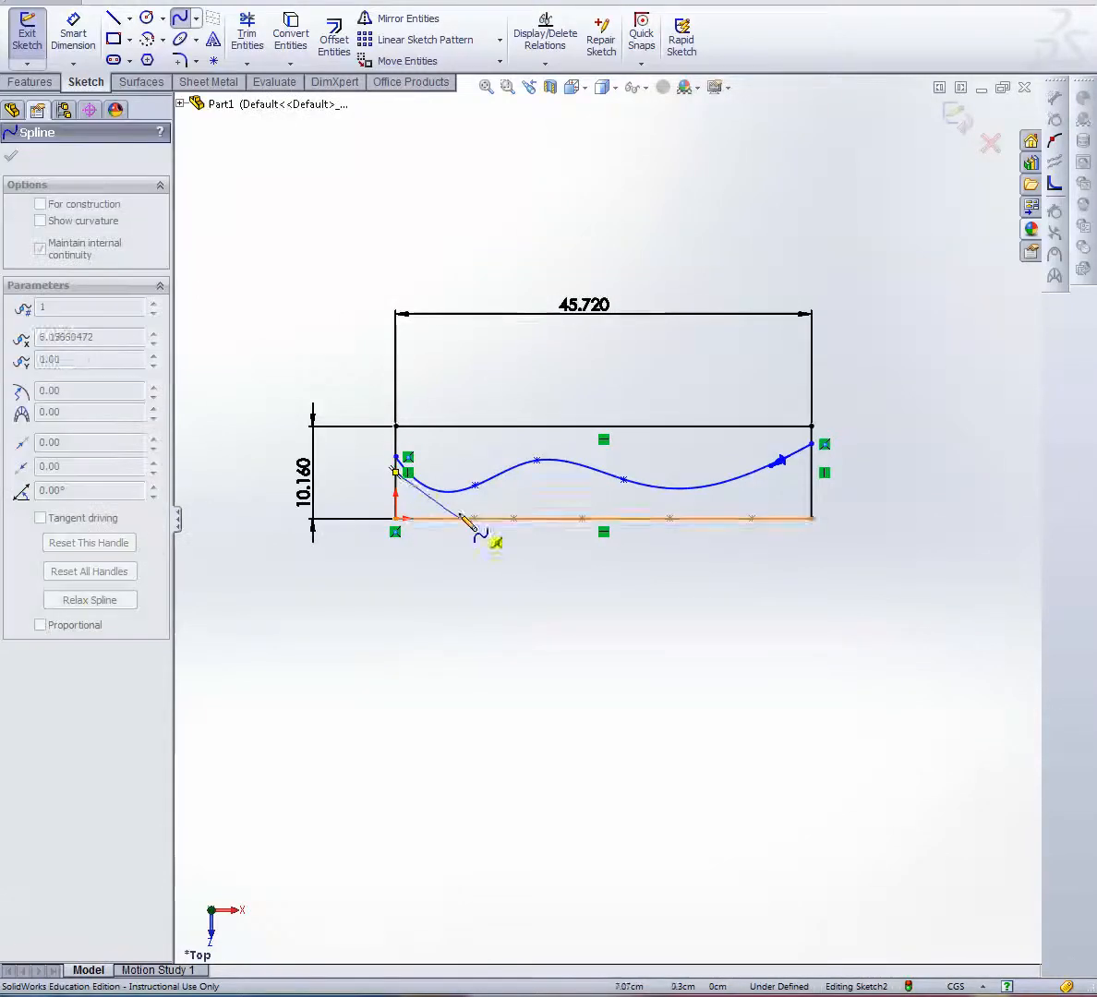
{"action": "left_click", "coordinate": [444, 510]}
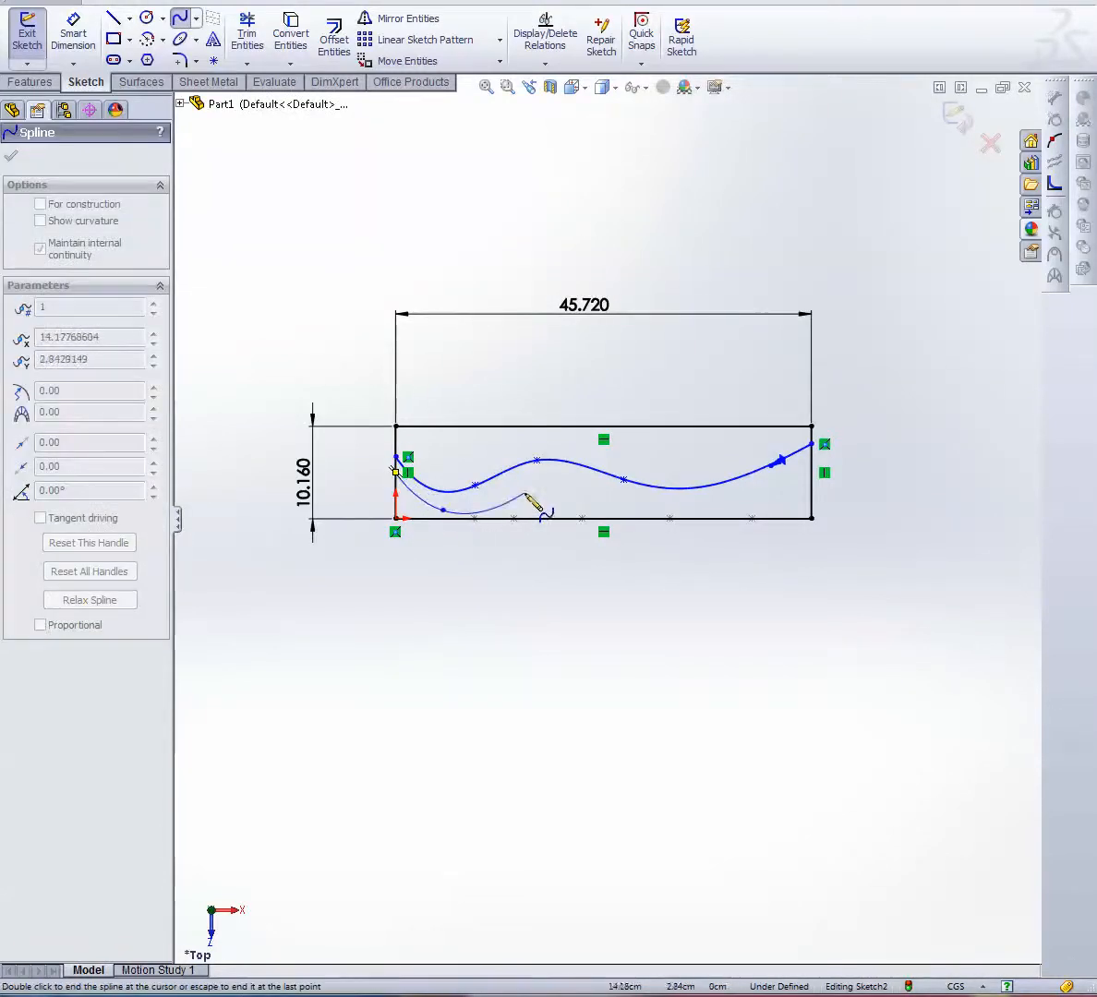
{"action": "left_click", "coordinate": [525, 492]}
{"action": "left_click", "coordinate": [658, 511]}
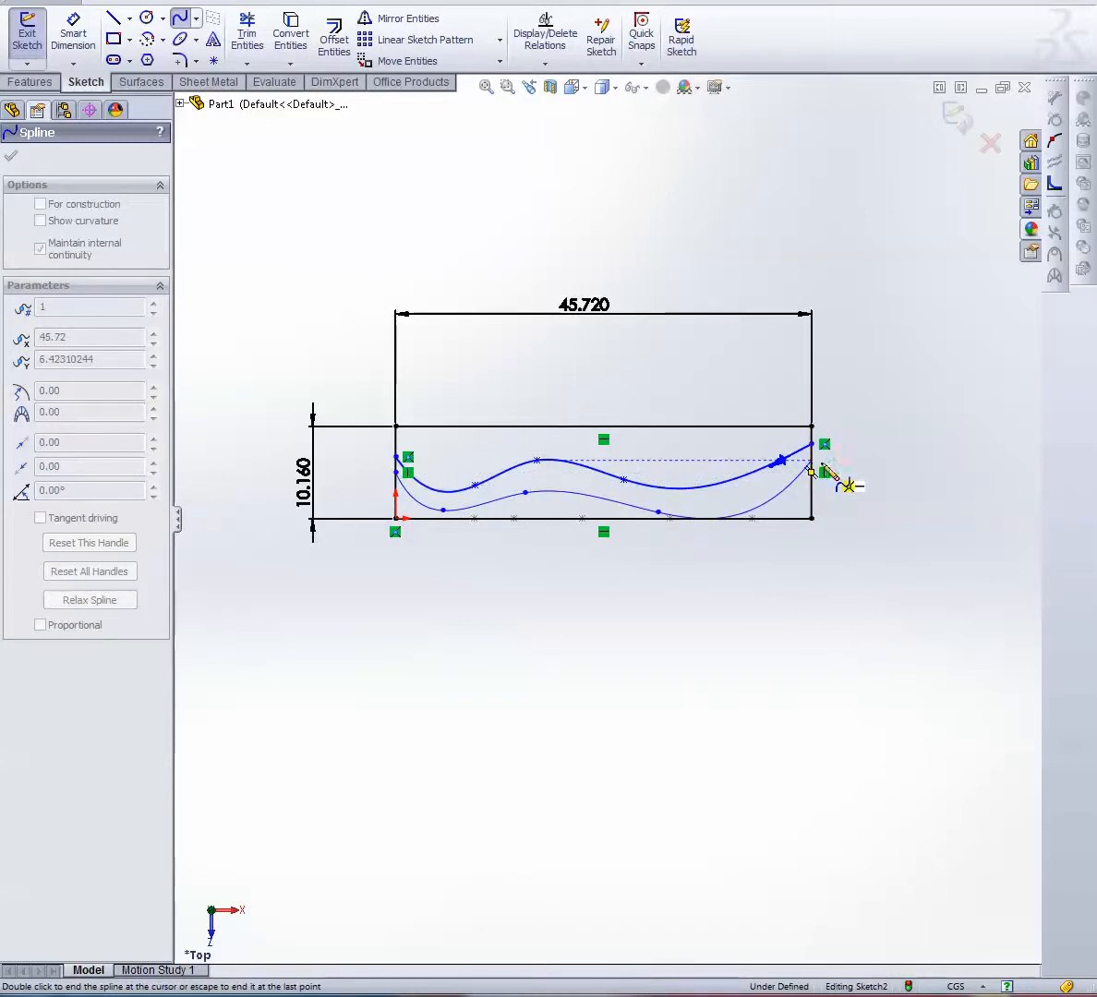
{"action": "right_click", "coordinate": [901, 432]}
{"action": "left_click", "coordinate": [948, 393]}
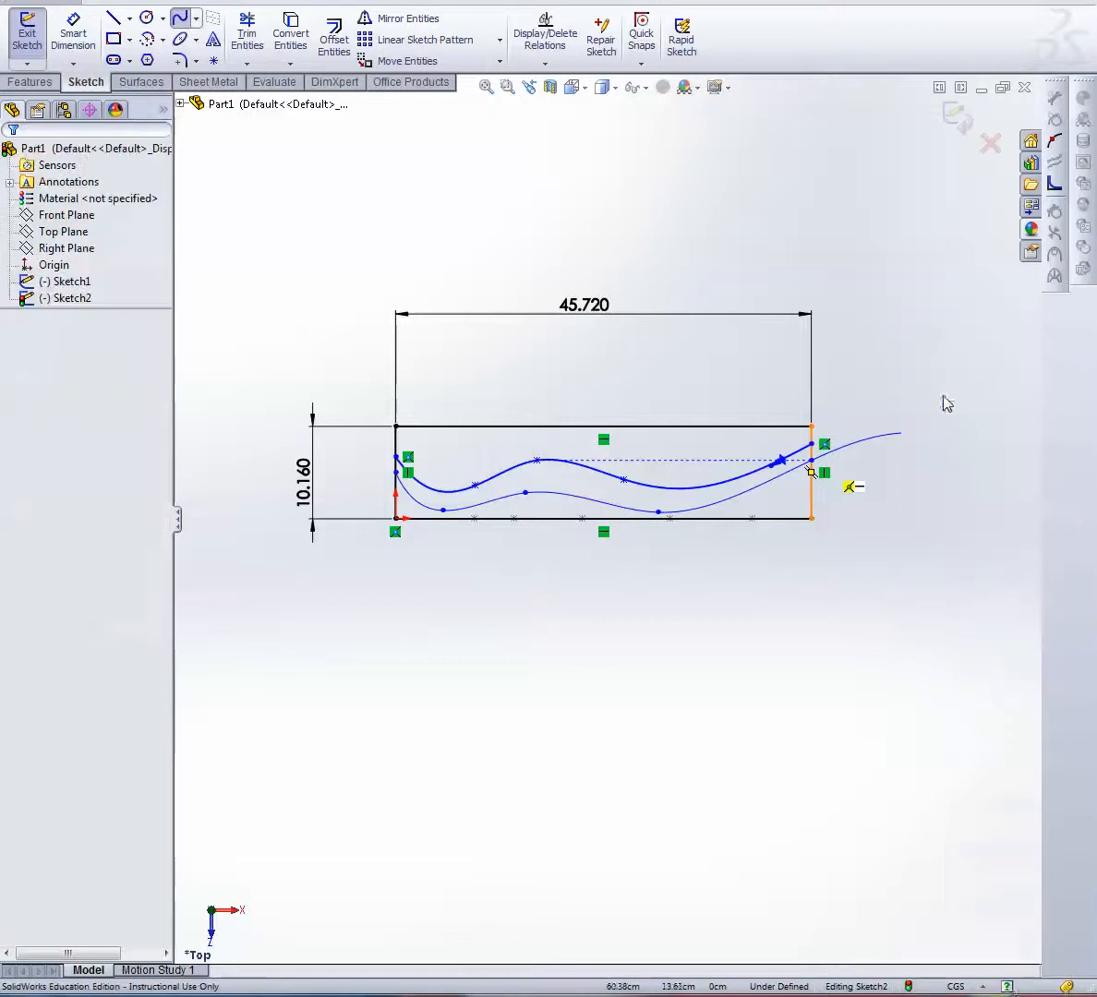
Connect the left endpoints of the two splines in this sketch with a vertical line about 1.74 cm long
{"action": "left_click", "coordinate": [114, 19]}
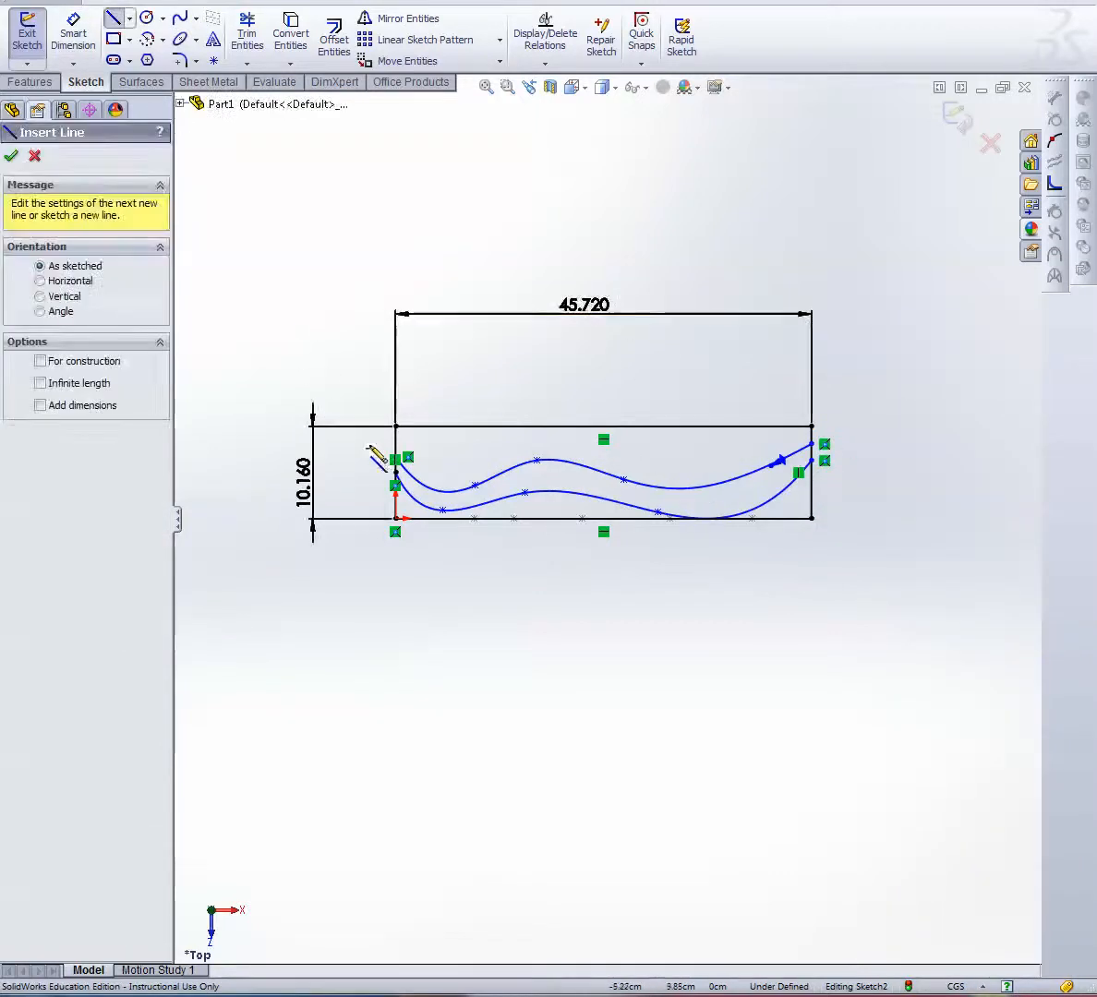
{"action": "left_click", "coordinate": [395, 458]}
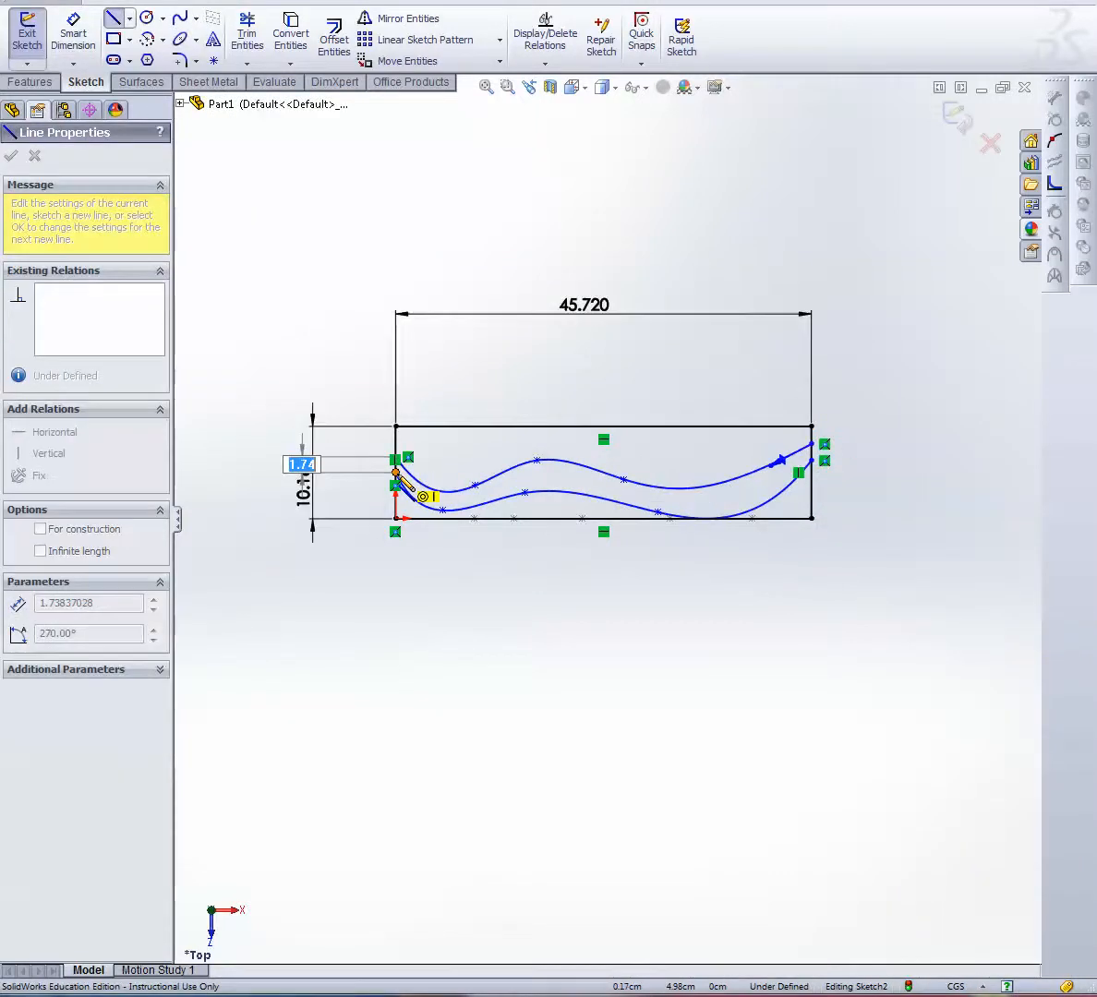
{"action": "left_click", "coordinate": [395, 472]}
{"action": "right_click", "coordinate": [378, 480]}
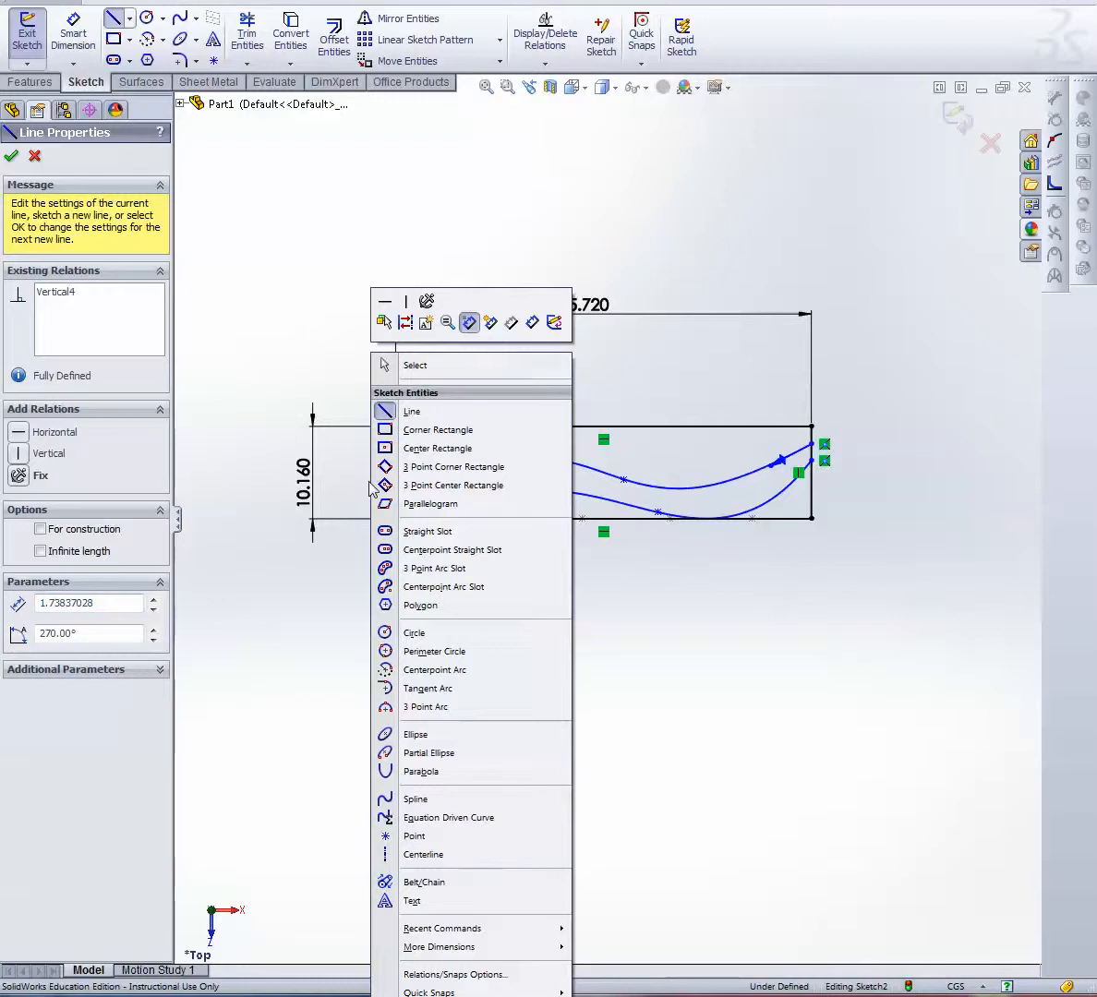
Connect the right endpoints of the two splines with a vertical line about 1.80 cm long
{"action": "left_click", "coordinate": [418, 364]}
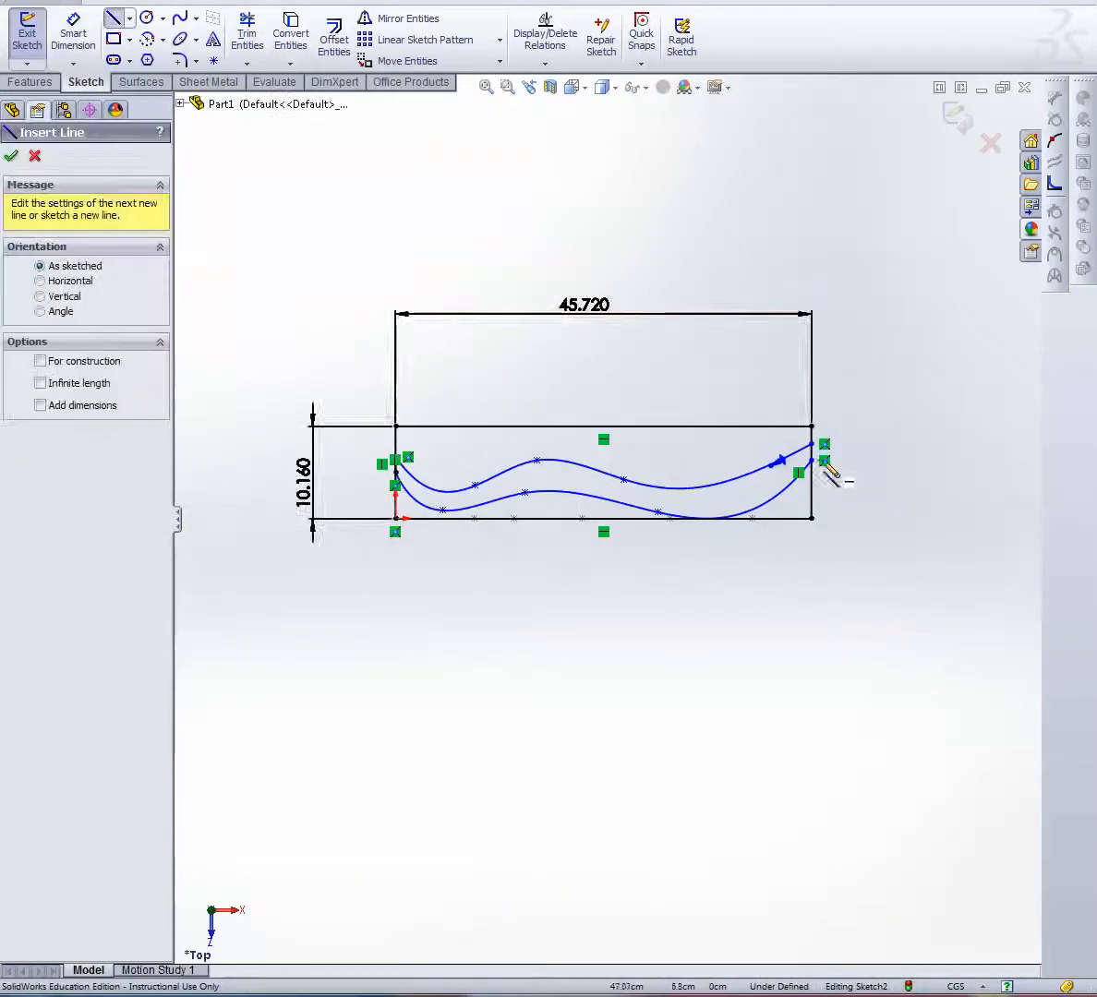
{"action": "left_click", "coordinate": [811, 444]}
{"action": "left_click", "coordinate": [816, 461]}
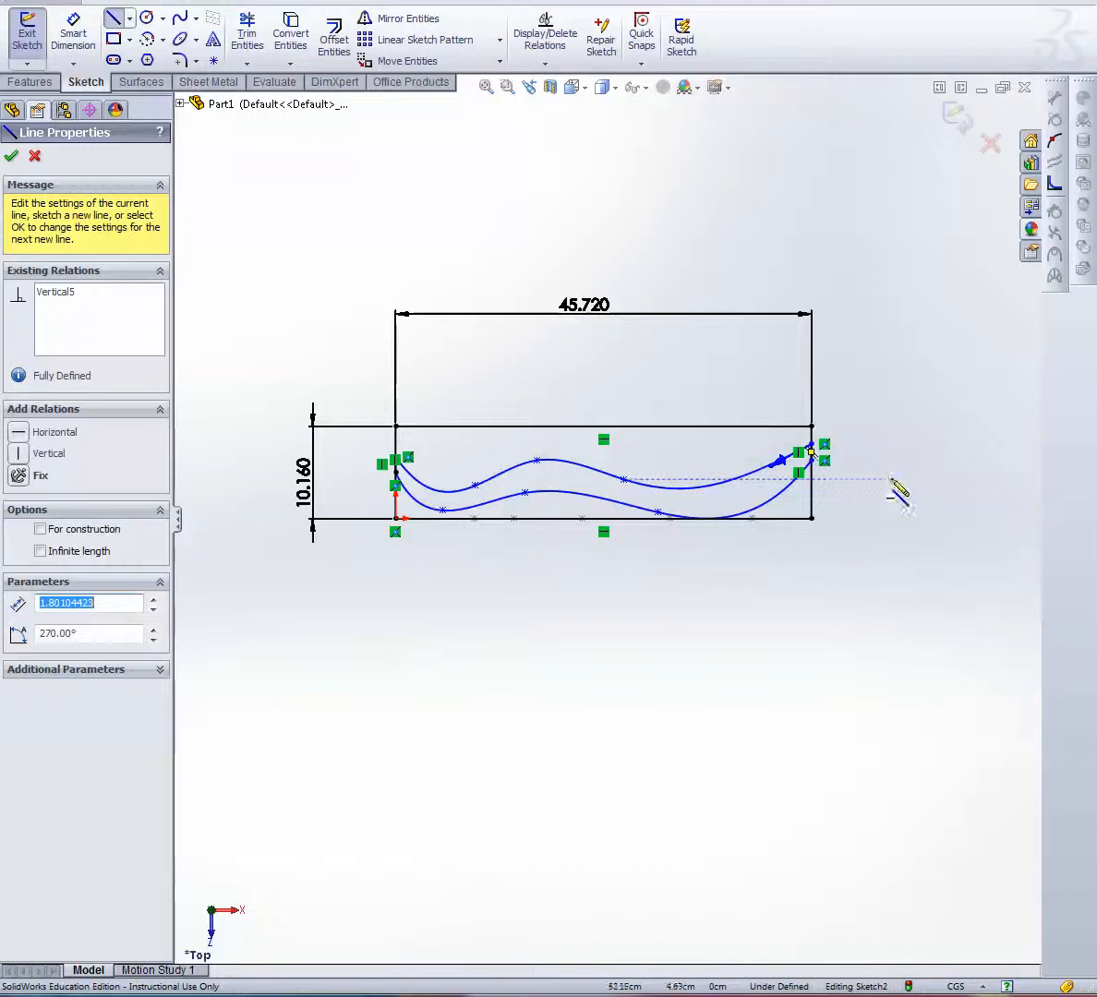
{"action": "right_click", "coordinate": [899, 489]}
{"action": "left_click", "coordinate": [954, 368]}
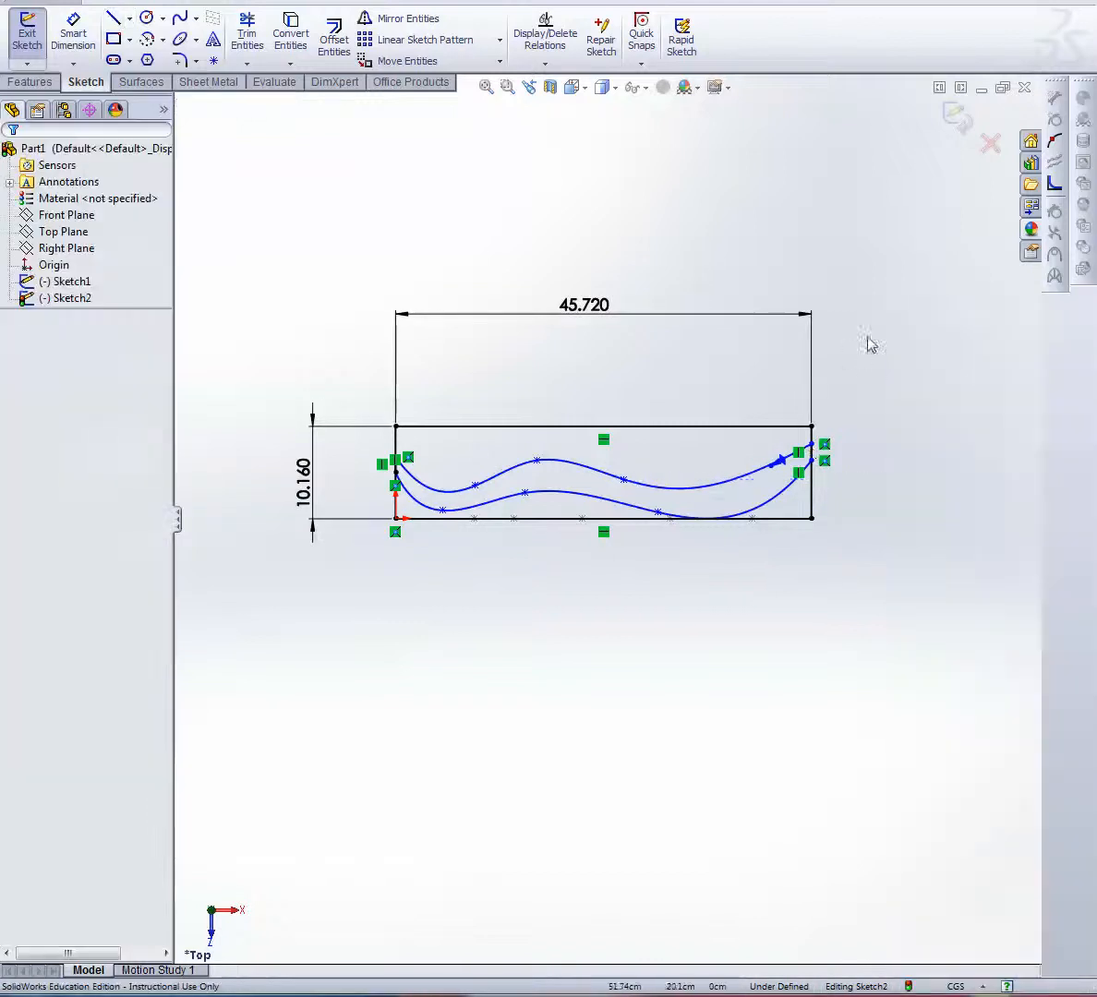
Convert all four sides of the rectangle to construction geometry and close the top-plane sketch
{"action": "mouse_move", "coordinate": [867, 342]}
{"action": "middle_mouse_down"}
{"action": "mouse_move", "coordinate": [867, 387]}
{"action": "mouse_move", "coordinate": [818, 458]}
{"action": "mouse_move", "coordinate": [877, 380]}
{"action": "middle_mouse_up"}
{"action": "left_click", "coordinate": [681, 422]}
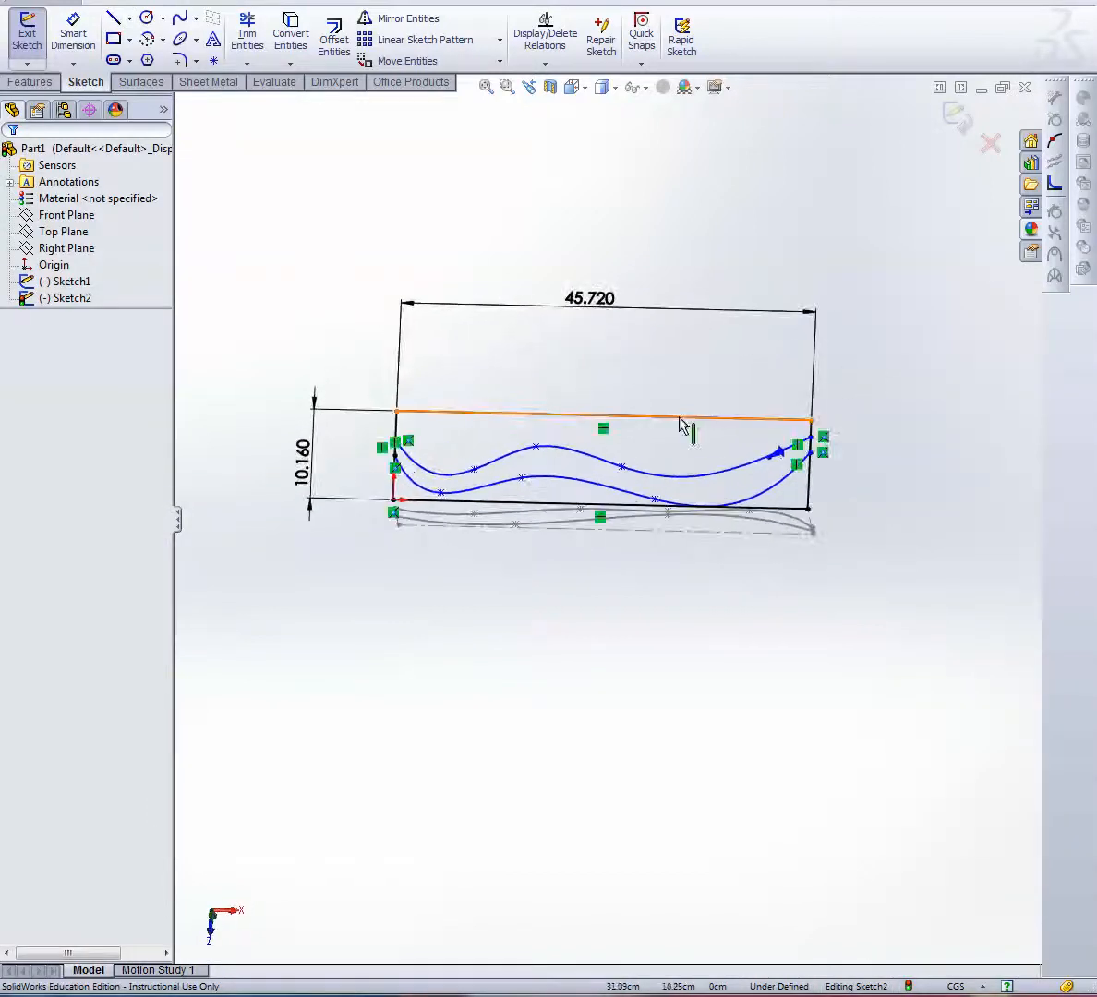
{"action": "left_click", "coordinate": [759, 366]}
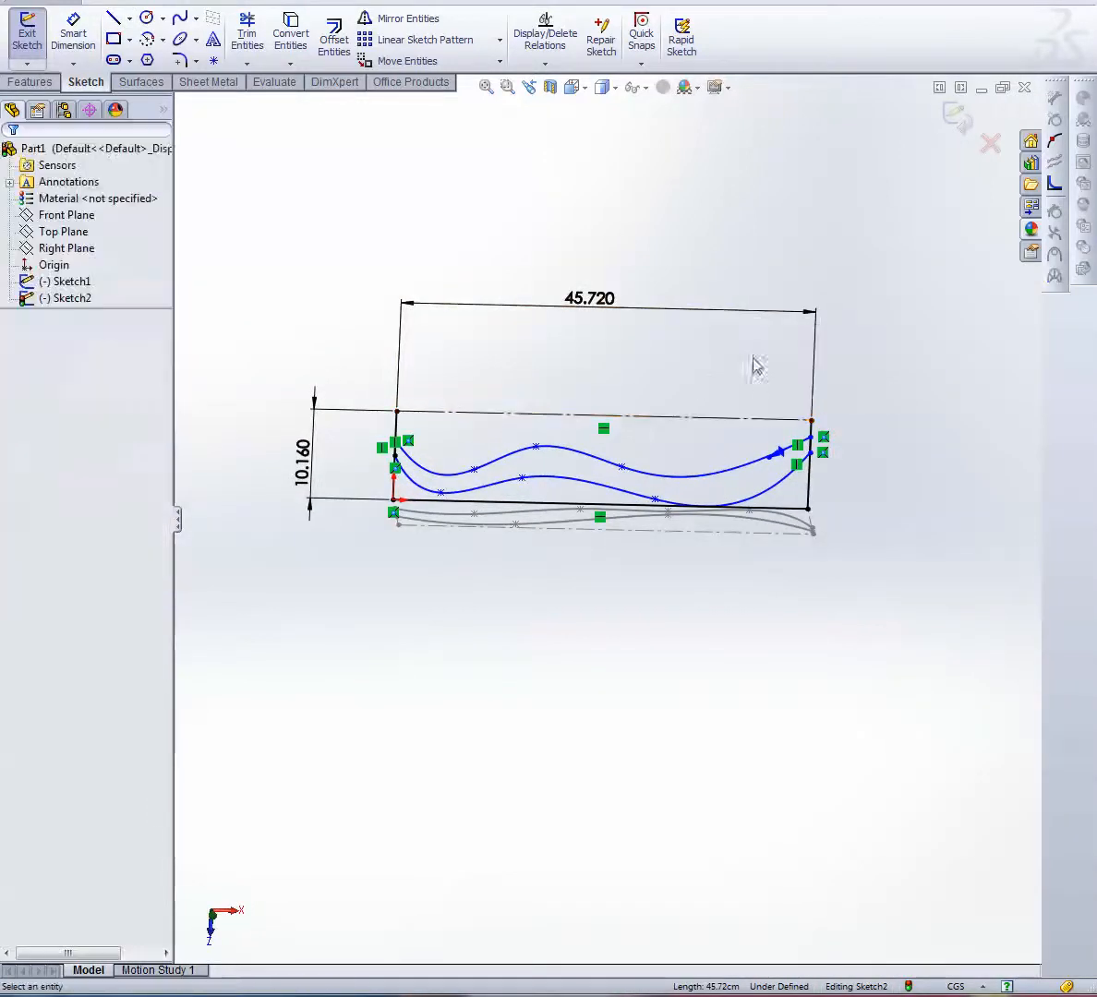
{"action": "left_click", "coordinate": [810, 496]}
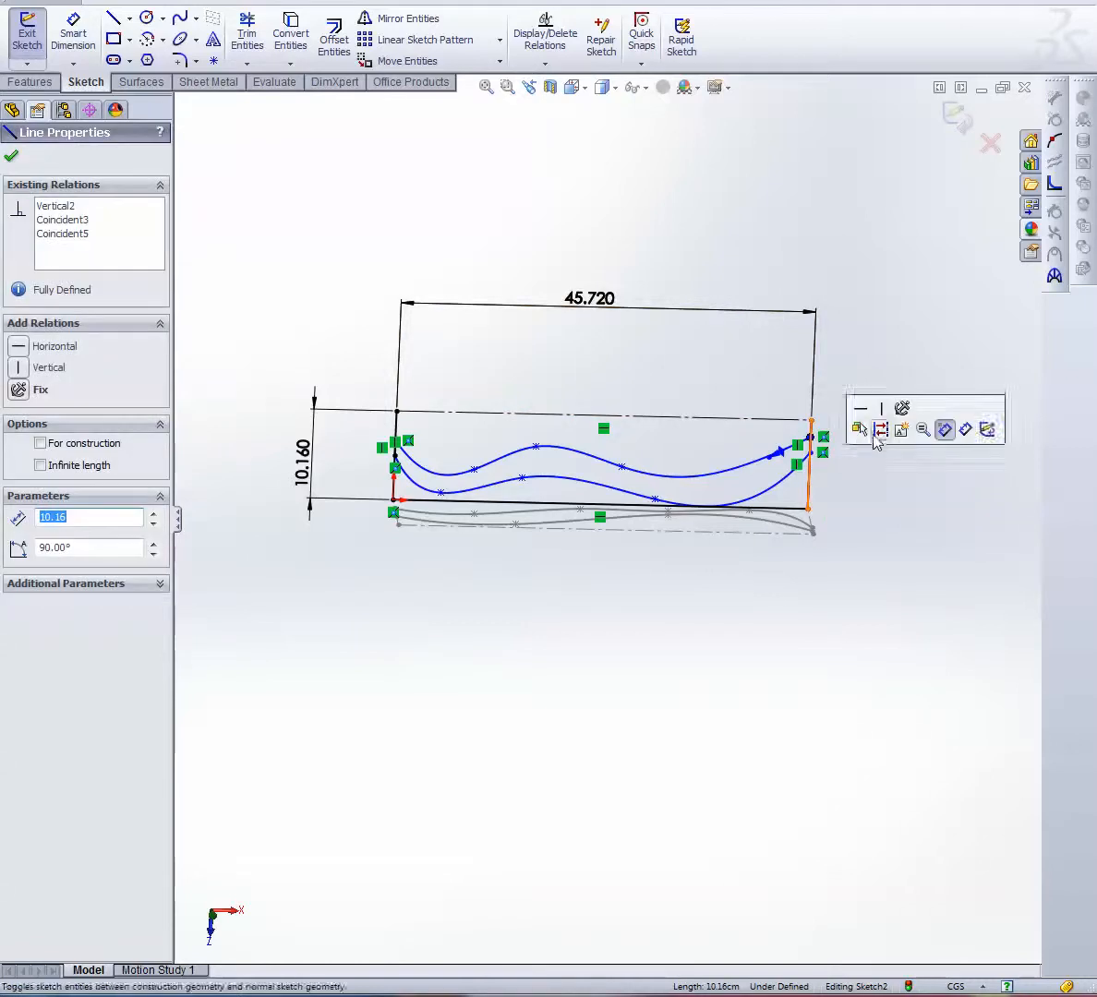
{"action": "left_click", "coordinate": [875, 432]}
{"action": "left_click", "coordinate": [774, 503]}
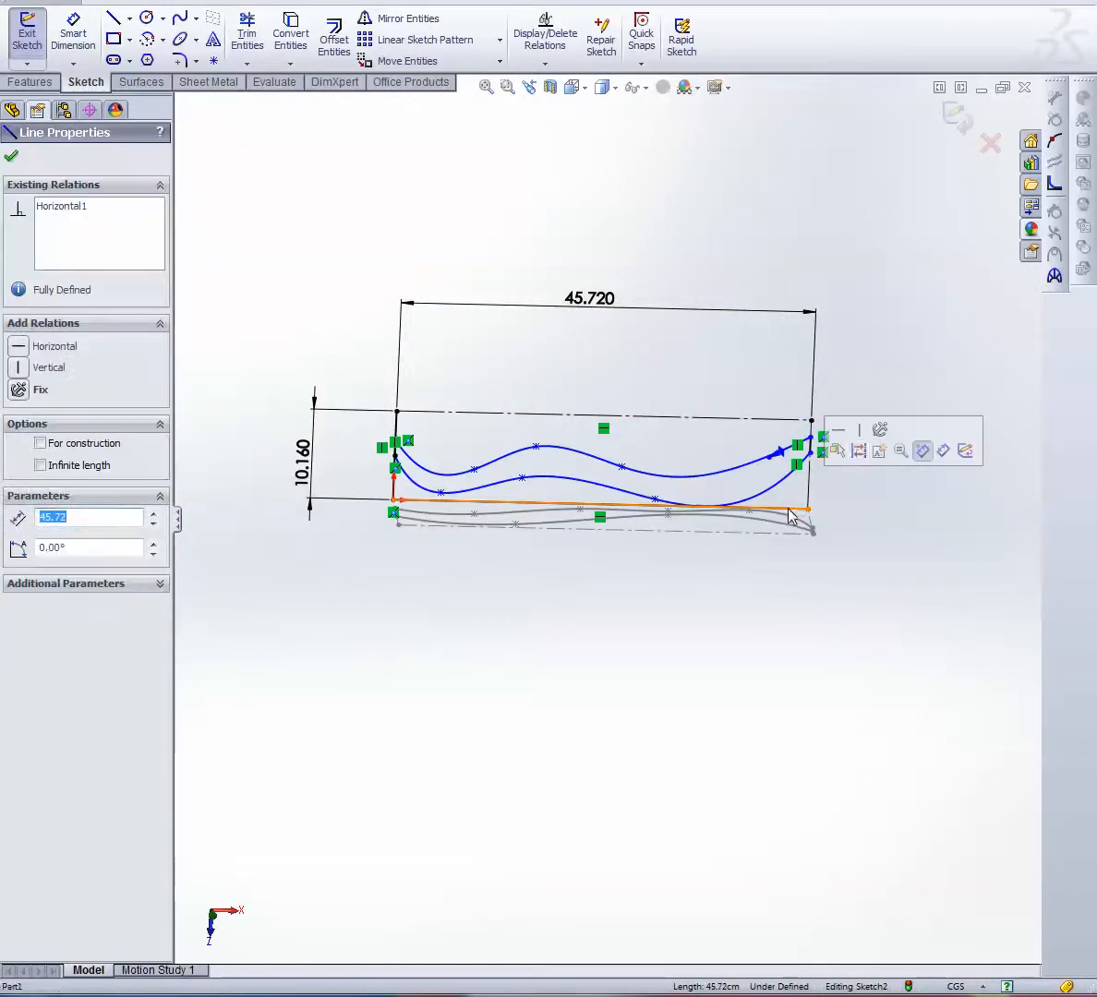
{"action": "left_click", "coordinate": [797, 428]}
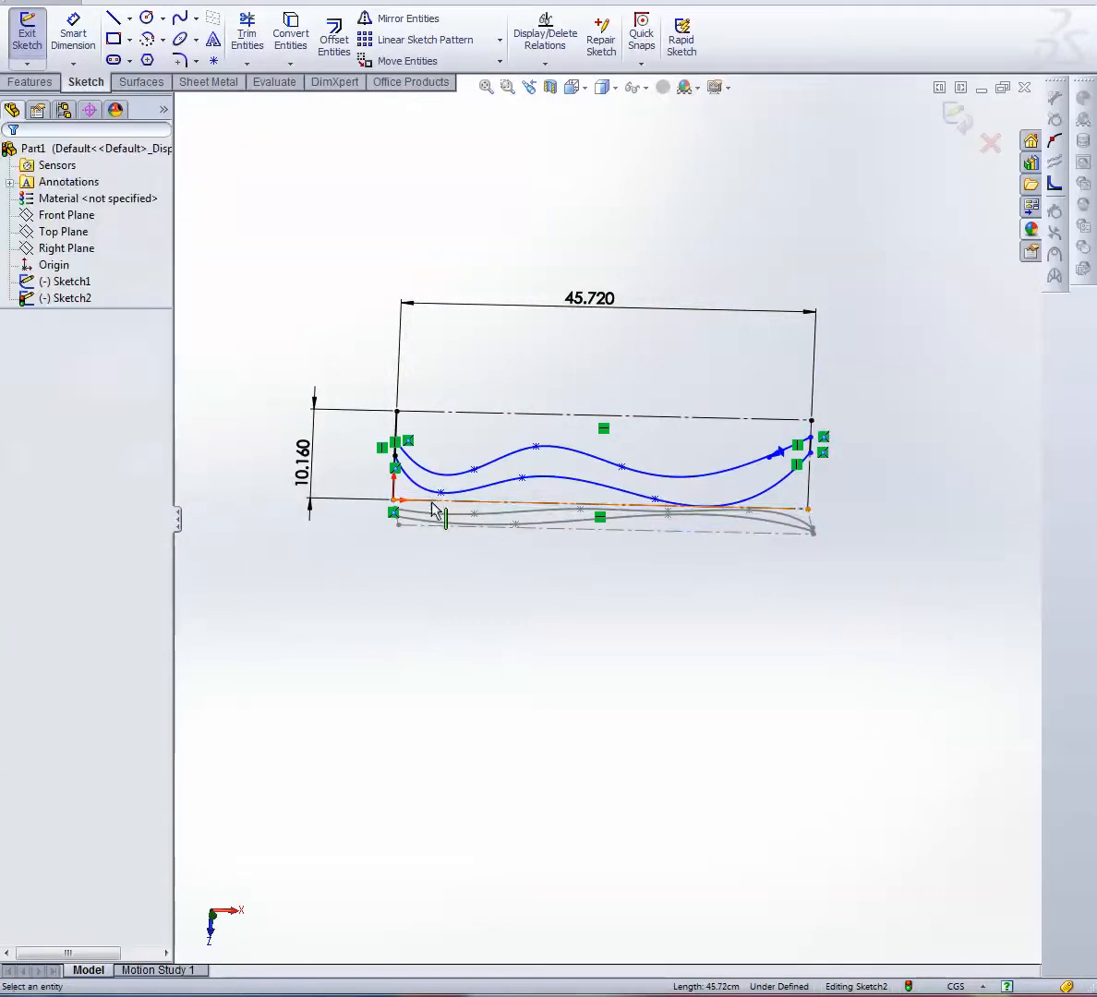
{"action": "left_click", "coordinate": [396, 434]}
{"action": "left_click", "coordinate": [466, 373]}
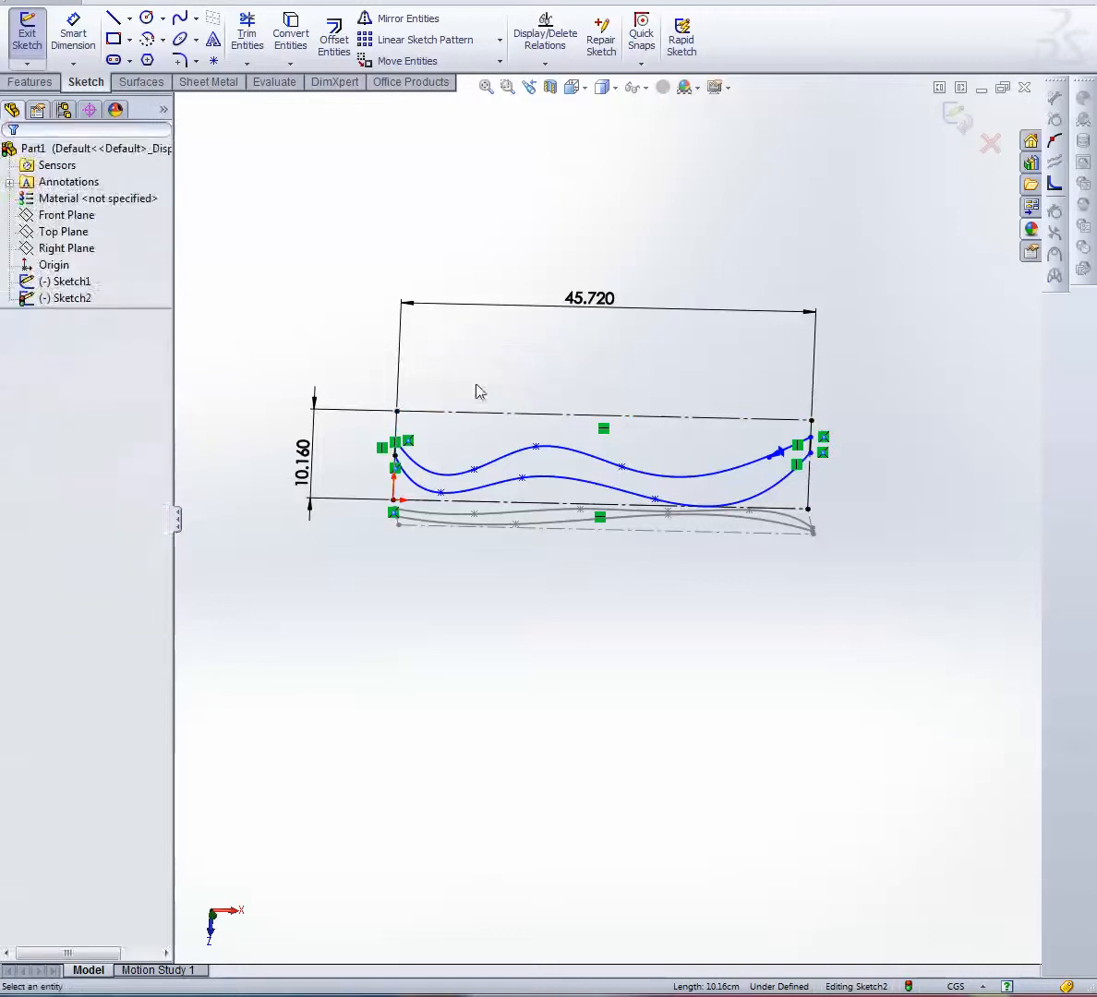
{"action": "left_click", "coordinate": [955, 116]}
{"action": "mouse_move", "coordinate": [965, 394]}
{"action": "middle_mouse_down"}
{"action": "mouse_move", "coordinate": [945, 277]}
{"action": "mouse_move", "coordinate": [953, 332]}
{"action": "mouse_move", "coordinate": [933, 510]}
{"action": "mouse_move", "coordinate": [901, 505]}
{"action": "mouse_move", "coordinate": [854, 470]}
{"action": "mouse_move", "coordinate": [974, 512]}
{"action": "mouse_move", "coordinate": [923, 375]}
{"action": "mouse_move", "coordinate": [874, 526]}
{"action": "mouse_move", "coordinate": [858, 527]}
{"action": "mouse_move", "coordinate": [810, 352]}
{"action": "mouse_move", "coordinate": [779, 333]}
{"action": "mouse_move", "coordinate": [834, 428]}
{"action": "mouse_move", "coordinate": [773, 496]}
{"action": "mouse_move", "coordinate": [791, 407]}
{"action": "mouse_move", "coordinate": [692, 341]}
{"action": "mouse_move", "coordinate": [494, 331]}
{"action": "mouse_move", "coordinate": [438, 357]}
{"action": "mouse_move", "coordinate": [514, 277]}
{"action": "mouse_move", "coordinate": [489, 264]}
{"action": "middle_mouse_up"}
{"action": "mouse_move", "coordinate": [854, 374]}
{"action": "middle_mouse_down"}
{"action": "mouse_move", "coordinate": [793, 218]}
{"action": "mouse_move", "coordinate": [828, 283]}
{"action": "middle_mouse_up"}
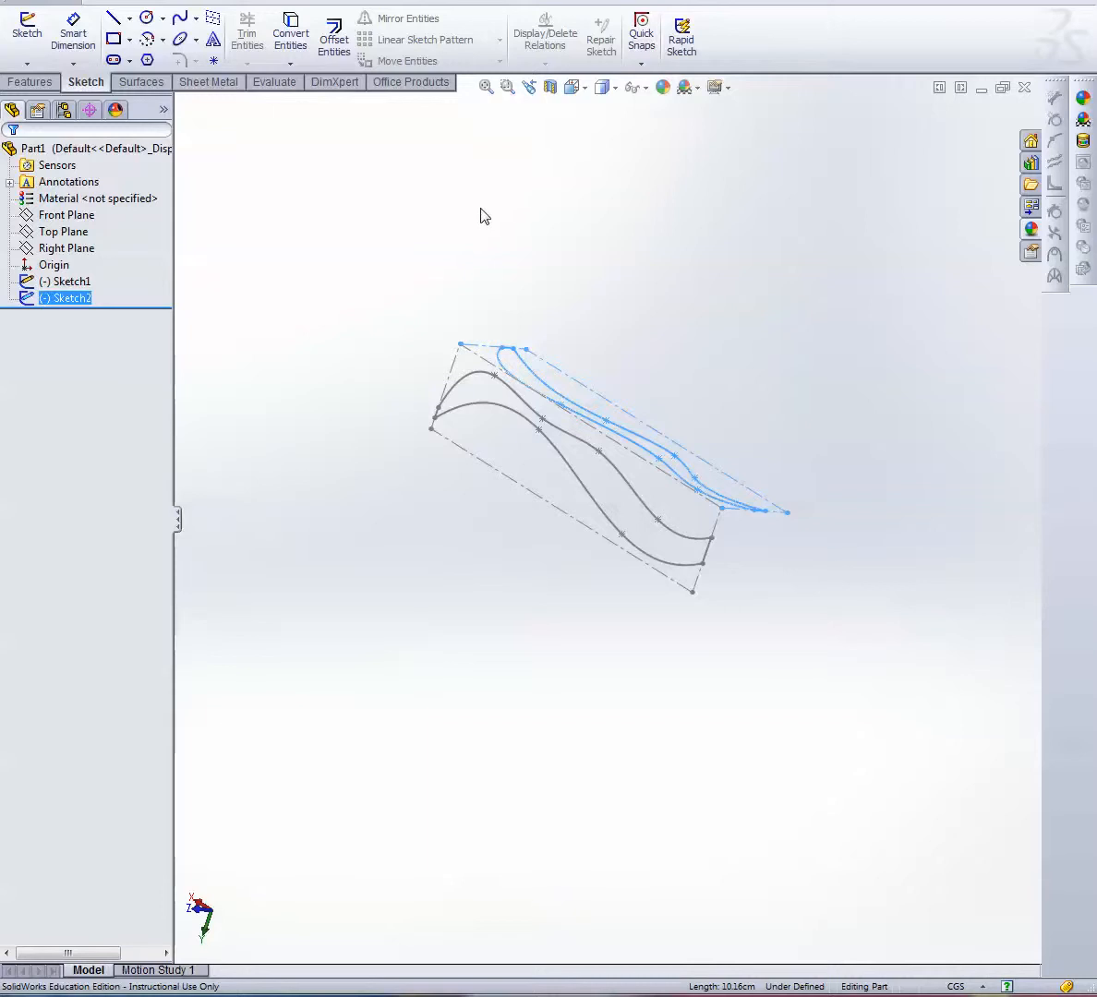
Extrude the top-plane wavy profile as a blind boss 14.80 cm deep, spanning past the front-plane profile
{"action": "left_click", "coordinate": [27, 81]}
{"action": "left_click", "coordinate": [35, 37]}
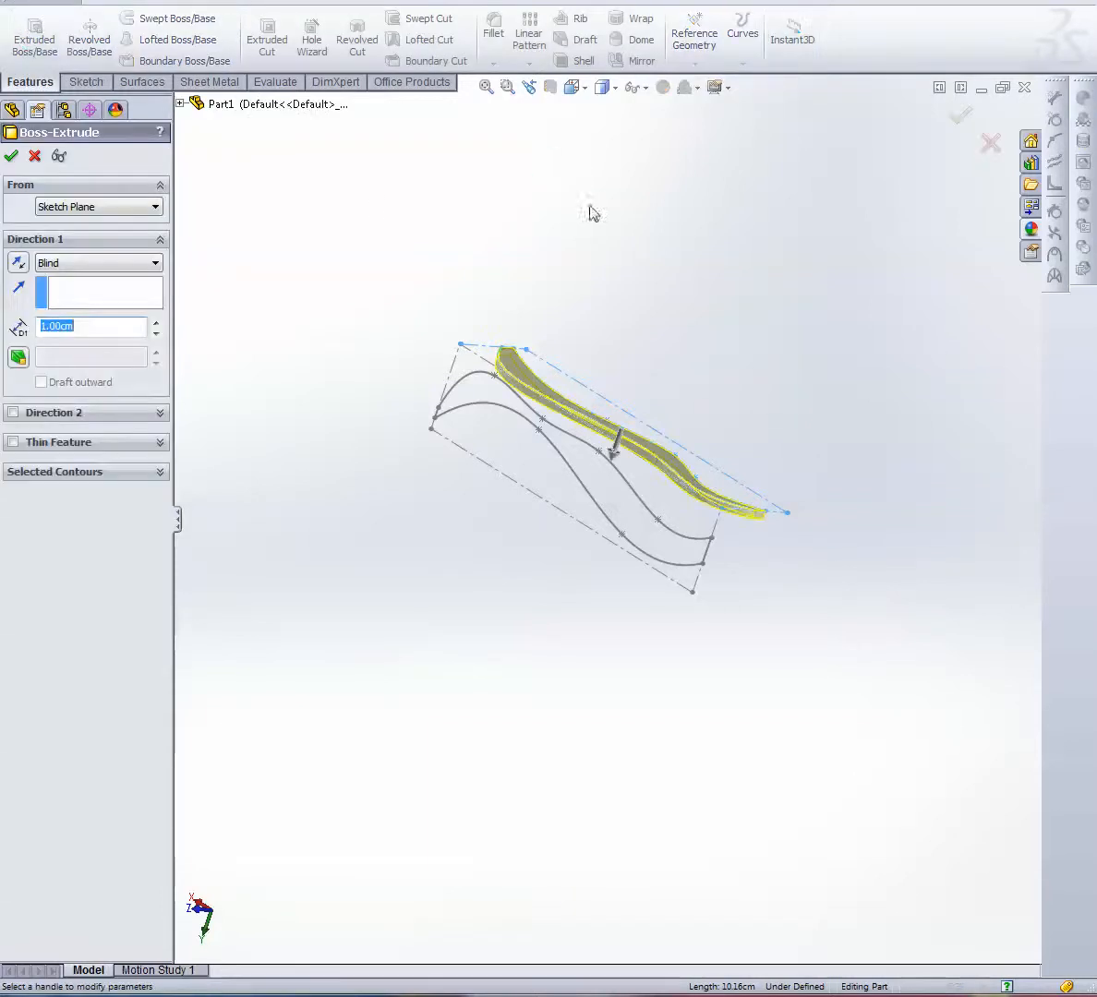
{"action": "mouse_move", "coordinate": [718, 262]}
{"action": "middle_mouse_down"}
{"action": "mouse_move", "coordinate": [518, 360]}
{"action": "mouse_move", "coordinate": [476, 337]}
{"action": "middle_mouse_up"}
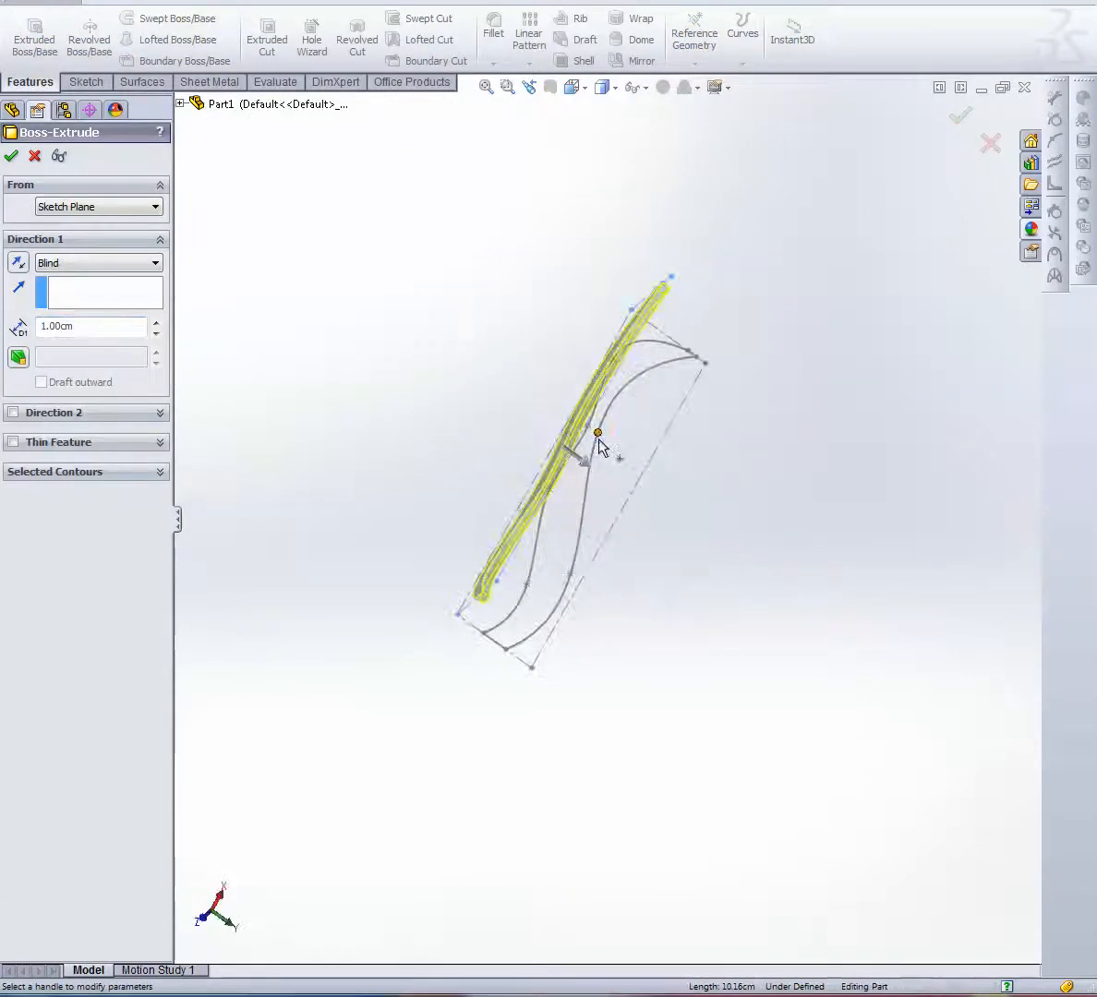
{"action": "left_click_drag", "start_coordinate": [588, 462], "coordinate": [611, 470]}
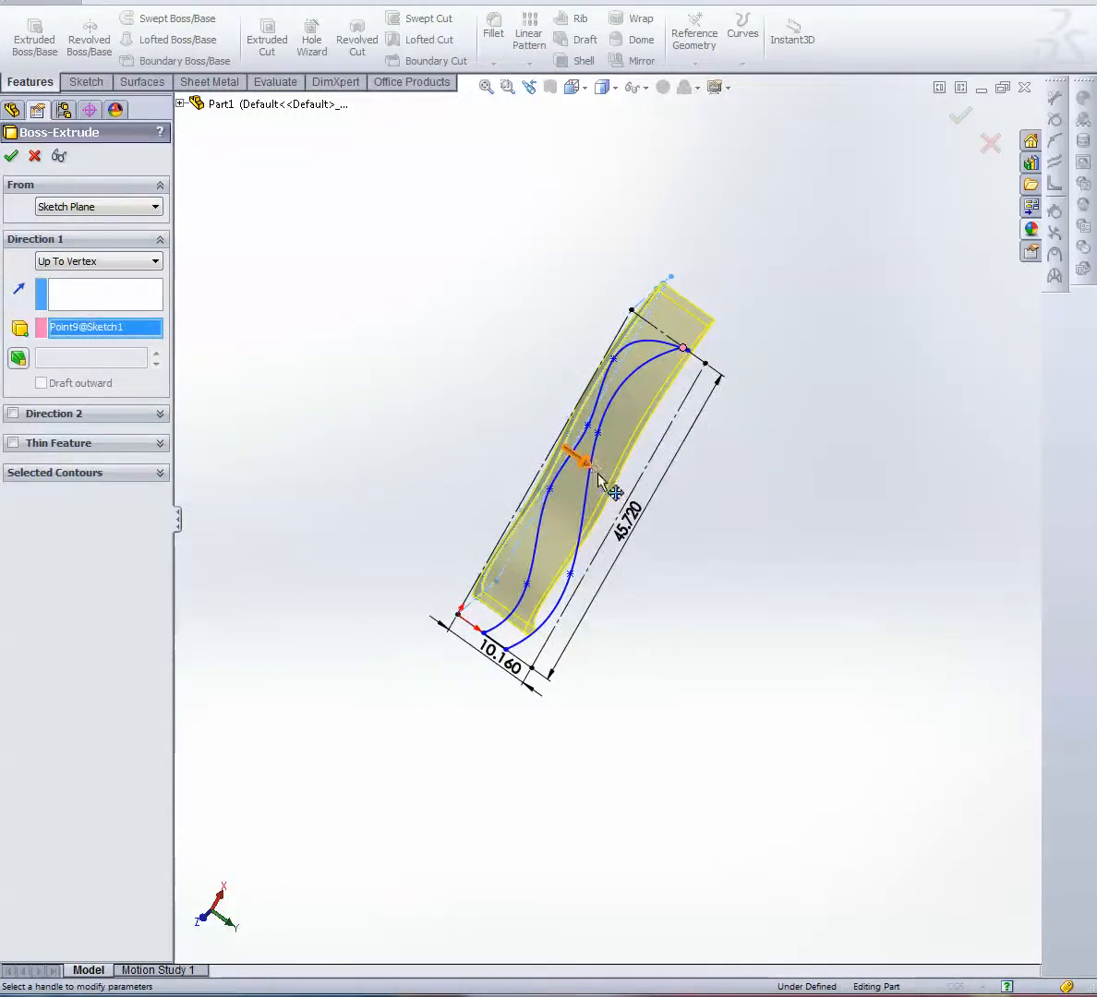
{"action": "left_click", "coordinate": [588, 467]}
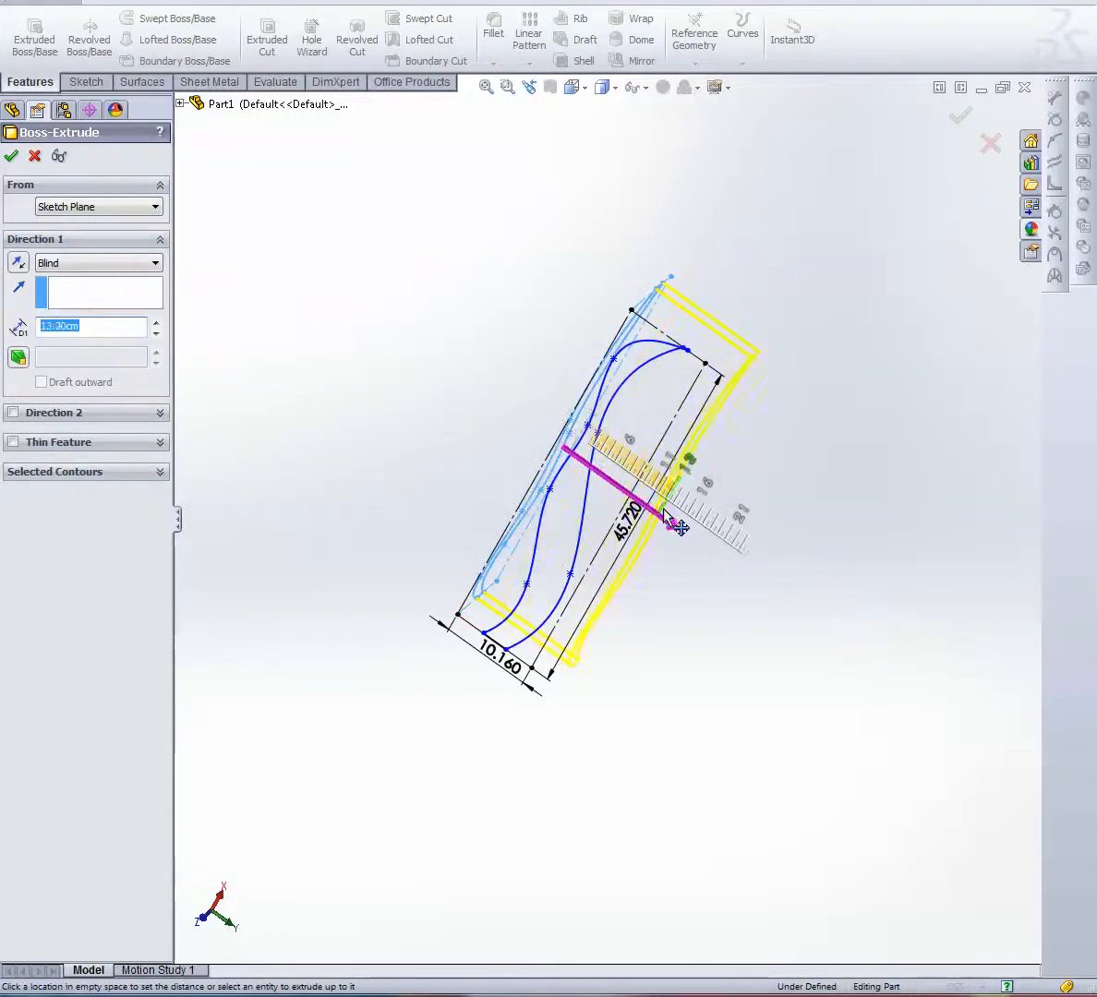
{"action": "left_click", "coordinate": [681, 519]}
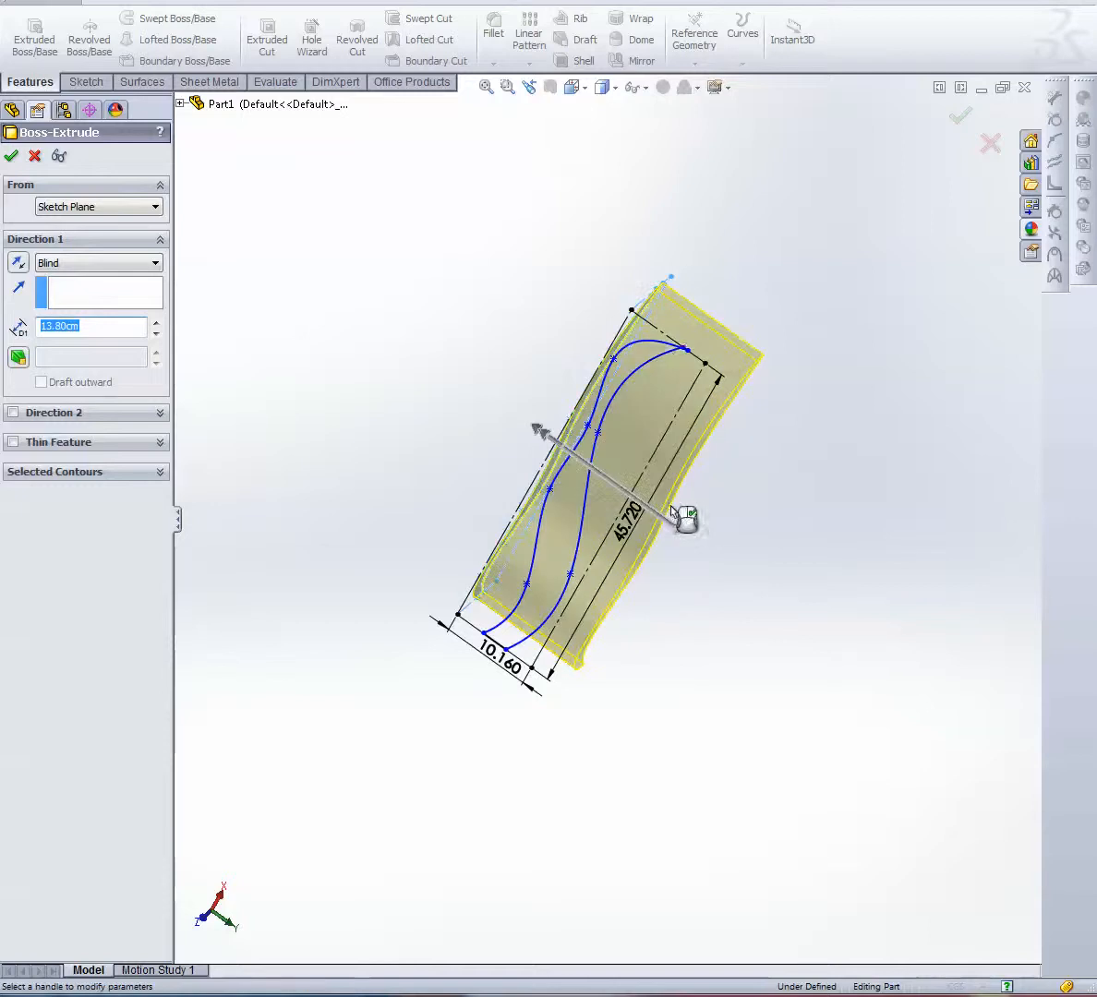
{"action": "left_click", "coordinate": [684, 350]}
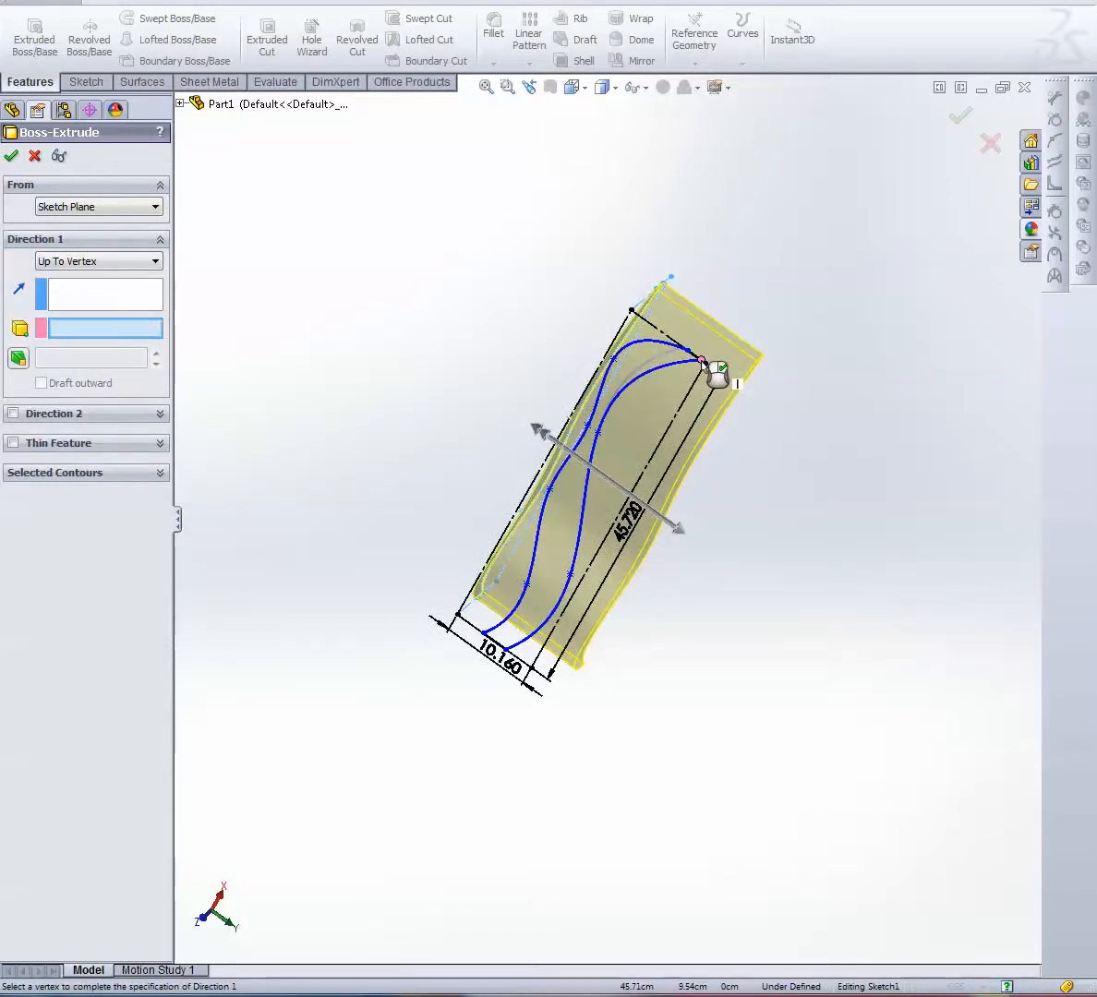
{"action": "mouse_move", "coordinate": [847, 455]}
{"action": "middle_mouse_down"}
{"action": "mouse_move", "coordinate": [833, 330]}
{"action": "mouse_move", "coordinate": [859, 326]}
{"action": "mouse_move", "coordinate": [871, 308]}
{"action": "mouse_move", "coordinate": [879, 419]}
{"action": "mouse_move", "coordinate": [845, 461]}
{"action": "middle_mouse_up"}
{"action": "mouse_move", "coordinate": [694, 508]}
{"action": "left_mouse_down"}
{"action": "mouse_move", "coordinate": [718, 519]}
{"action": "mouse_move", "coordinate": [699, 513]}
{"action": "left_mouse_up"}
{"action": "middle_click_drag", "start_coordinate": [765, 503], "coordinate": [729, 559]}
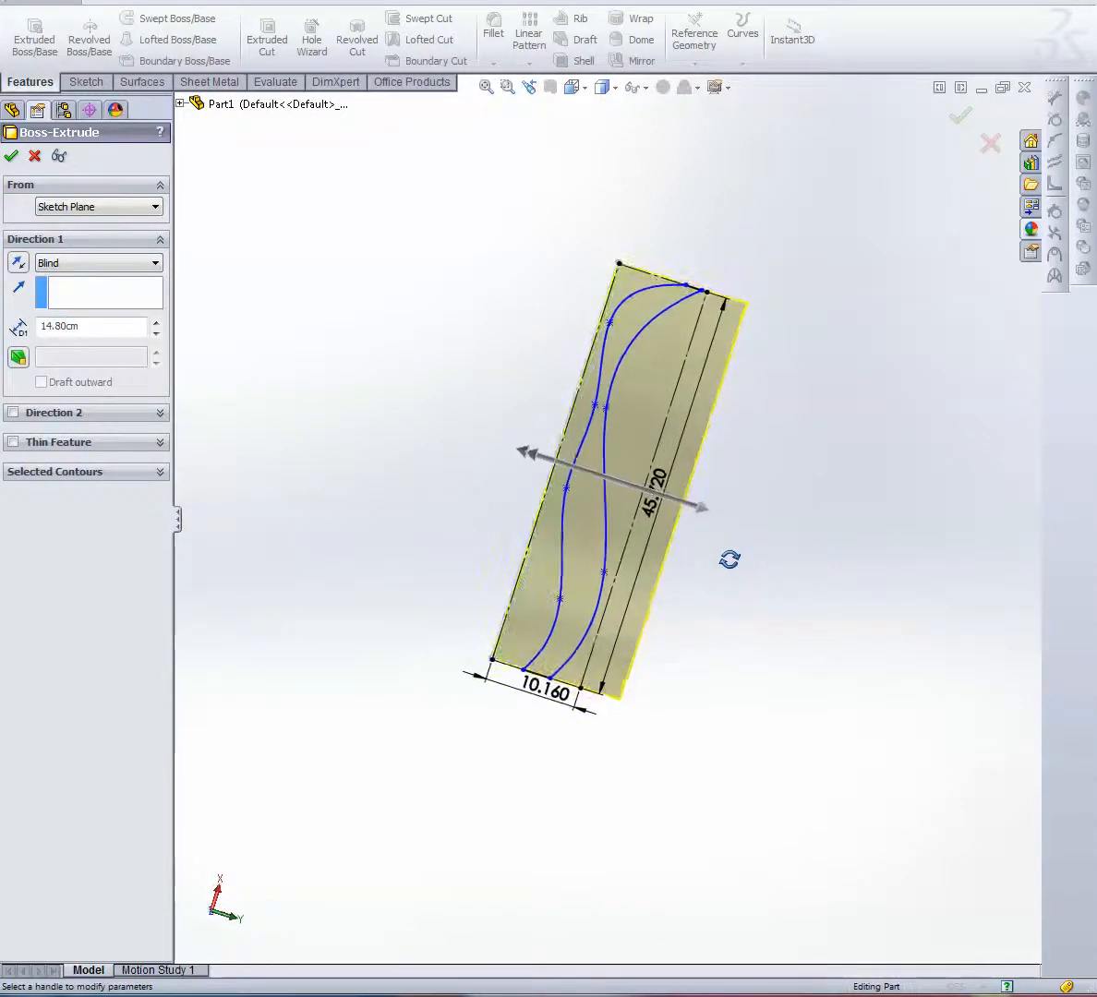
{"action": "left_click", "coordinate": [961, 117]}
{"action": "mouse_move", "coordinate": [887, 350]}
{"action": "middle_mouse_down"}
{"action": "mouse_move", "coordinate": [802, 138]}
{"action": "mouse_move", "coordinate": [680, 157]}
{"action": "mouse_move", "coordinate": [910, 200]}
{"action": "mouse_move", "coordinate": [889, 355]}
{"action": "middle_mouse_up"}
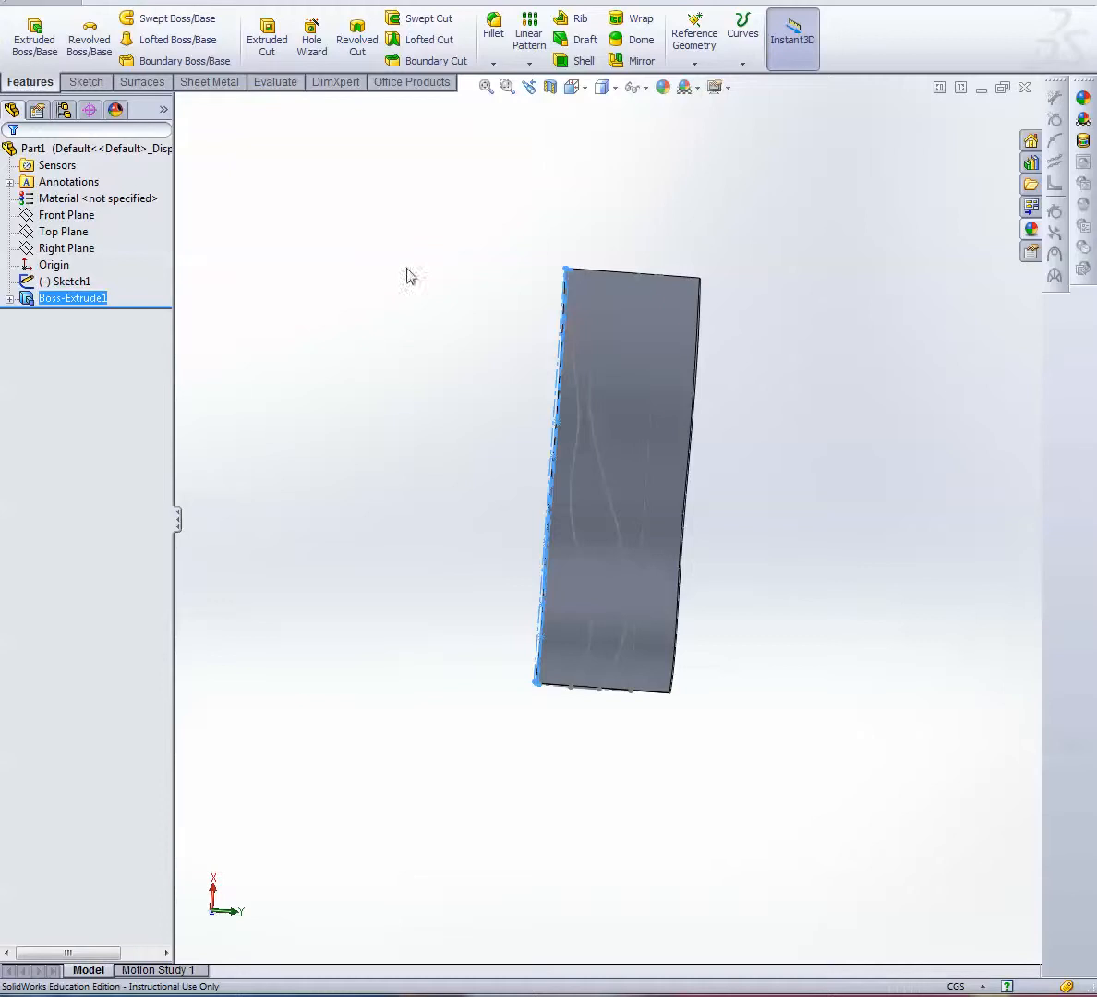
Extrude the front-plane wavy profile 14.80 cm in the reversed direction through the first body, with Merge result turned off
{"action": "left_click", "coordinate": [72, 280]}
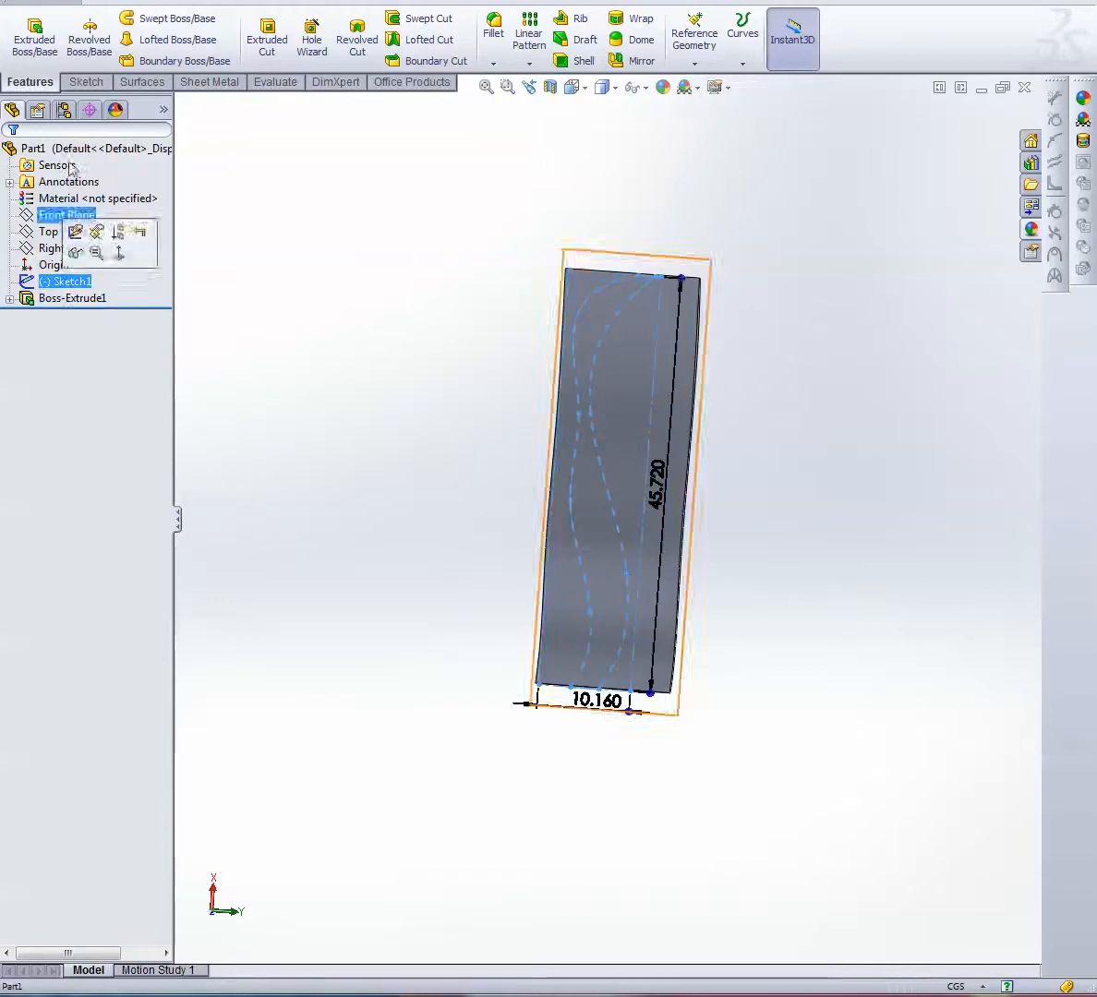
{"action": "left_click", "coordinate": [46, 37]}
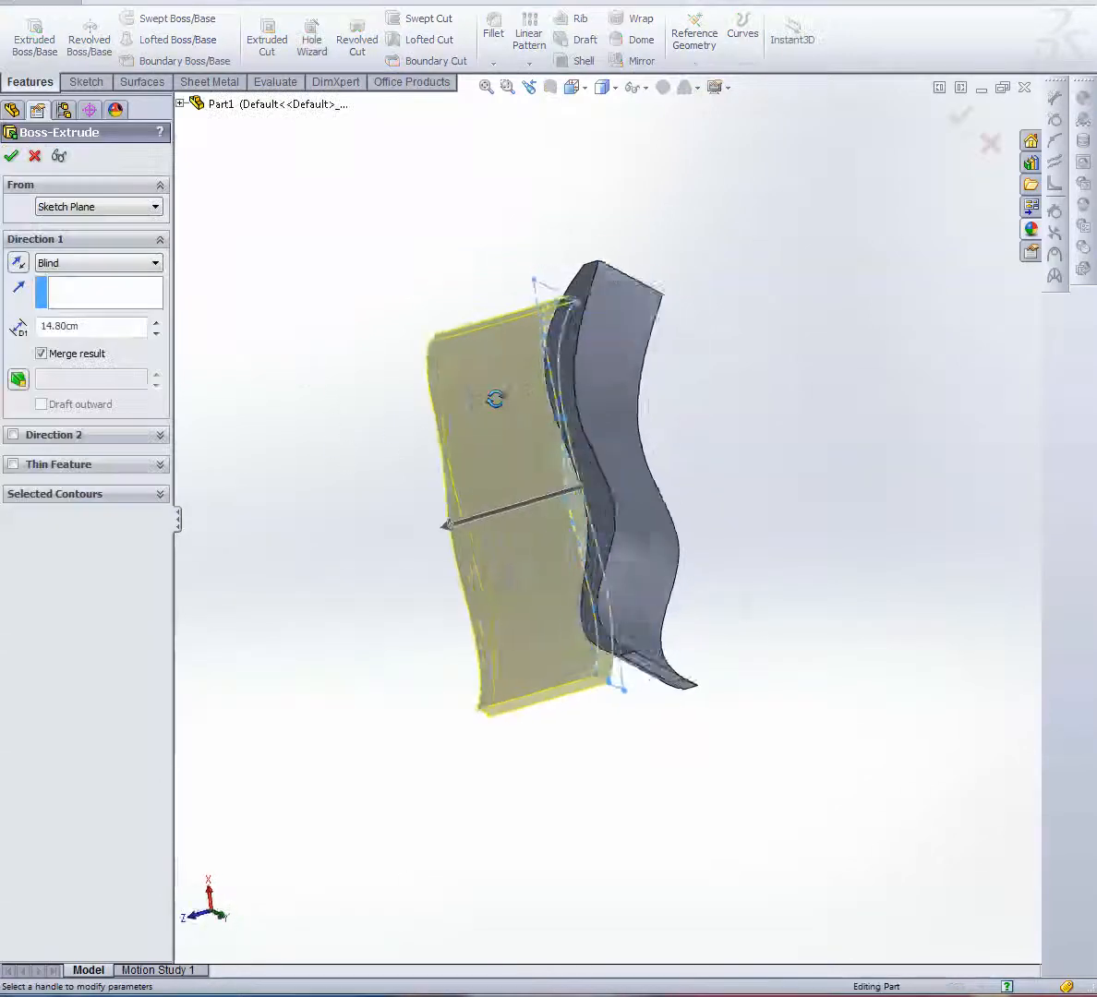
{"action": "left_click", "coordinate": [17, 263]}
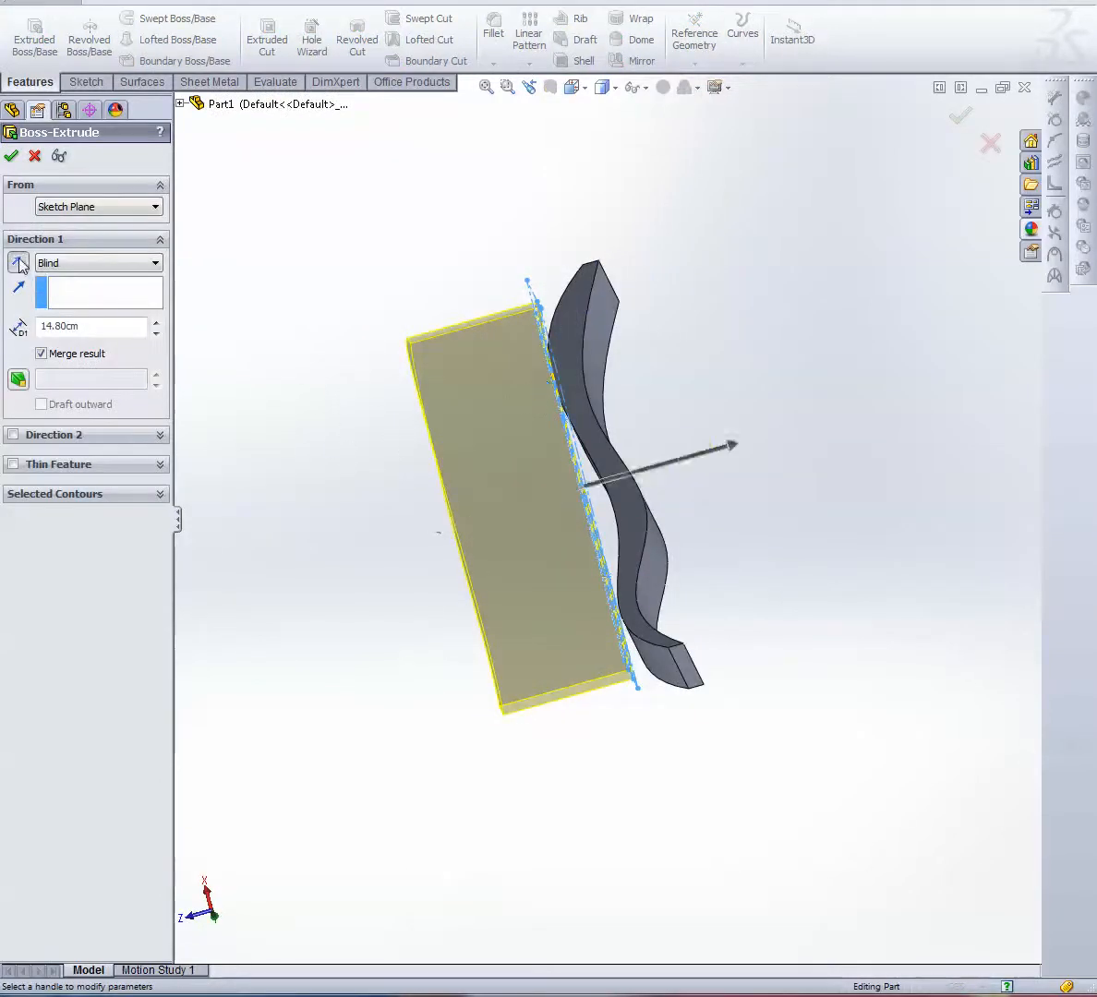
{"action": "mouse_move", "coordinate": [240, 397]}
{"action": "middle_mouse_down"}
{"action": "mouse_move", "coordinate": [318, 485]}
{"action": "mouse_move", "coordinate": [252, 473]}
{"action": "mouse_move", "coordinate": [203, 372]}
{"action": "mouse_move", "coordinate": [227, 373]}
{"action": "middle_mouse_up"}
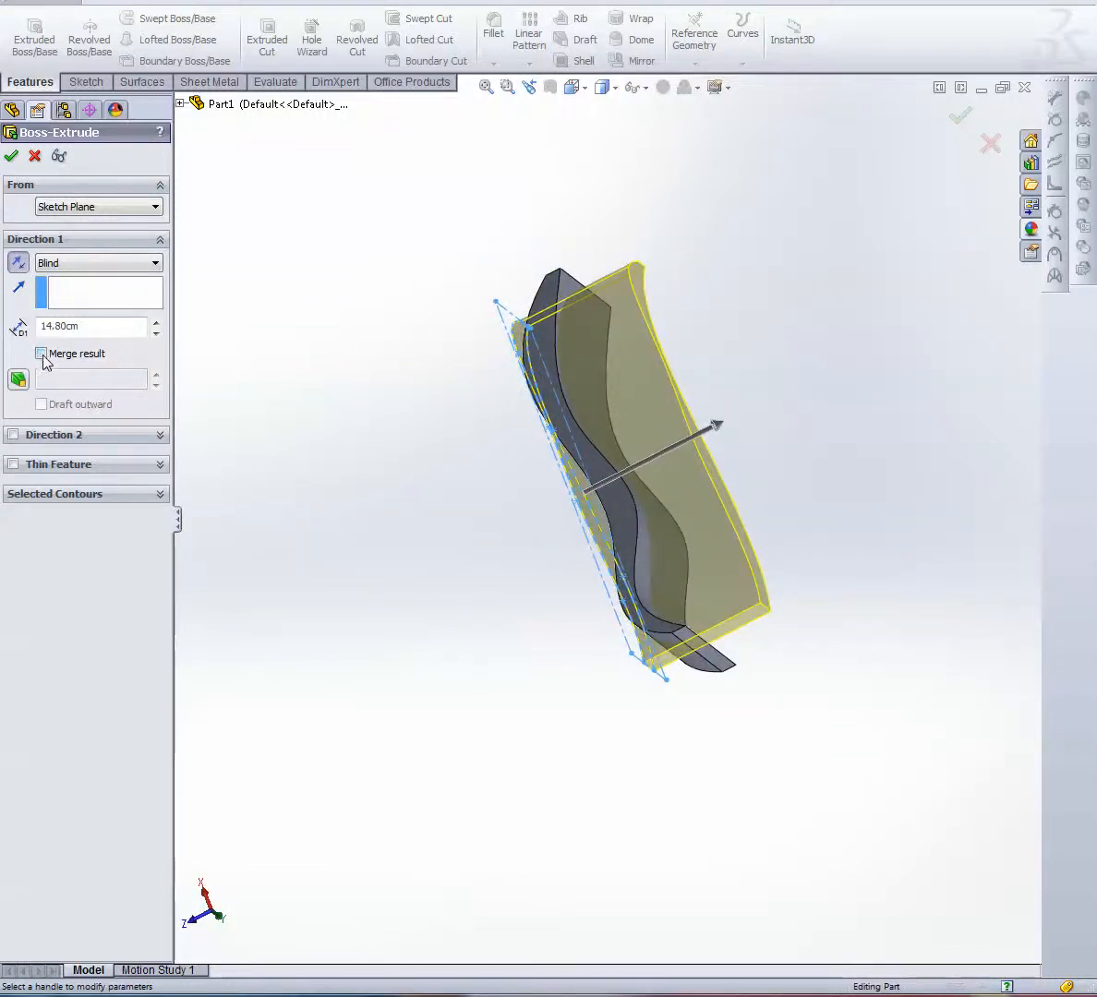
{"action": "mouse_move", "coordinate": [342, 375]}
{"action": "middle_mouse_down"}
{"action": "mouse_move", "coordinate": [428, 436]}
{"action": "mouse_move", "coordinate": [395, 431]}
{"action": "mouse_move", "coordinate": [281, 351]}
{"action": "middle_mouse_up"}
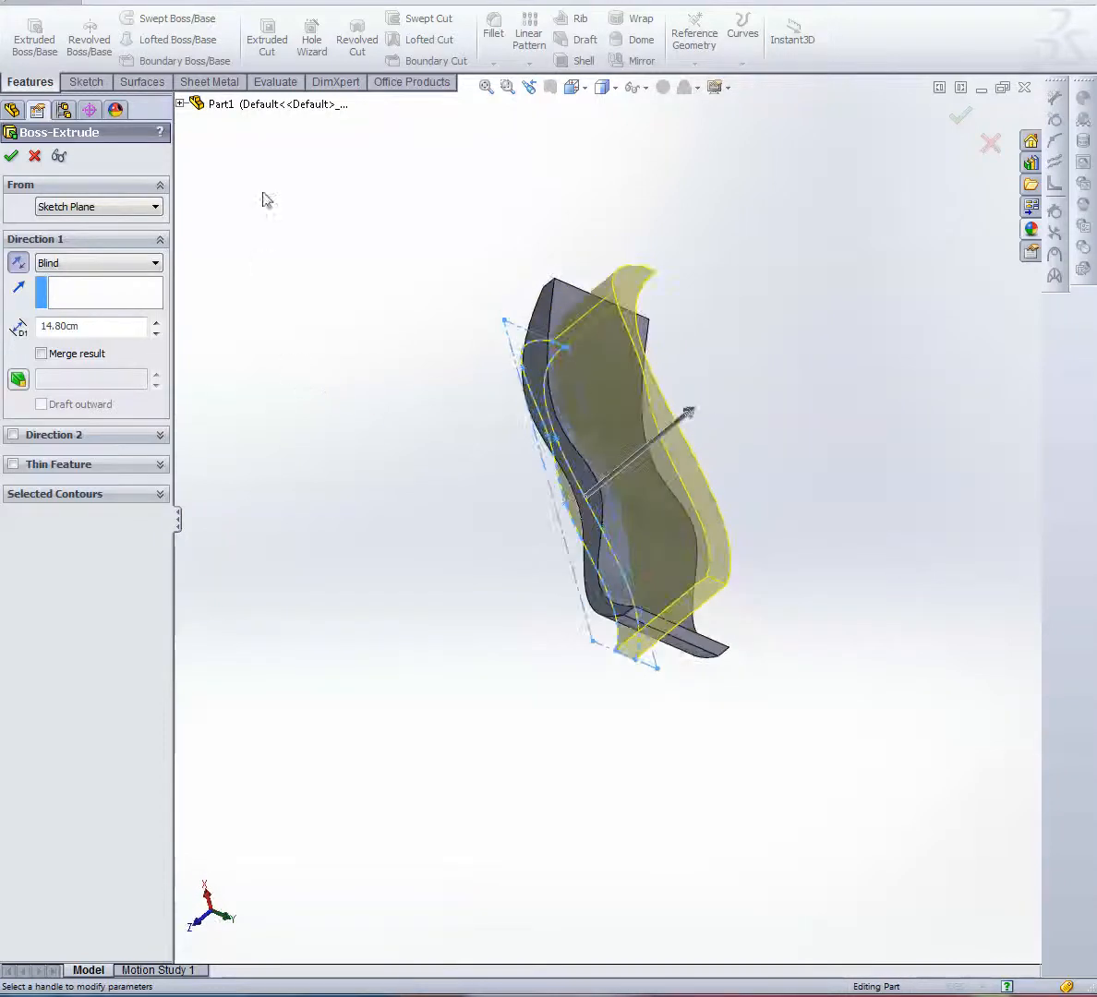
{"action": "left_click", "coordinate": [12, 159]}
{"action": "middle_click_drag", "start_coordinate": [333, 231], "coordinate": [311, 214]}
{"action": "left_click", "coordinate": [282, 272]}
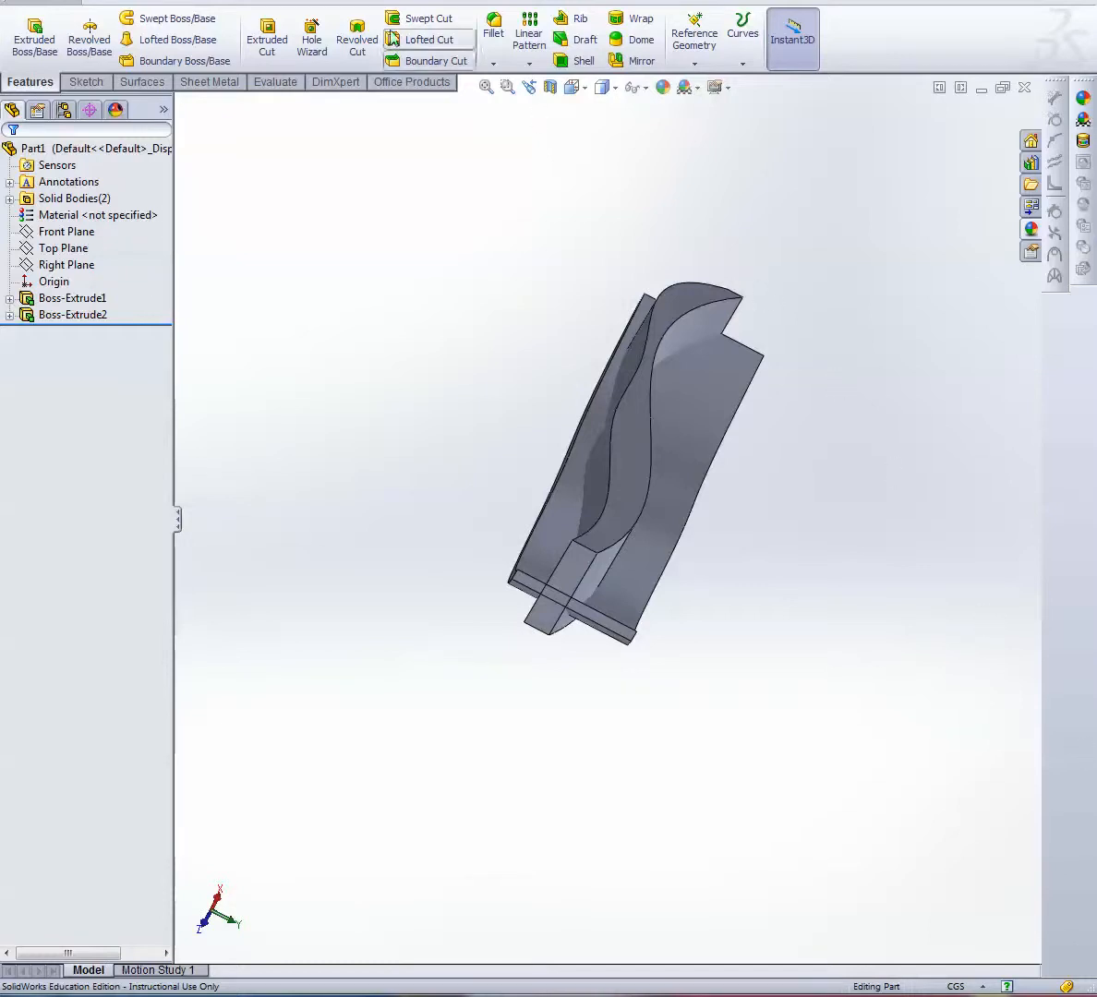
Combine the two extruded bodies with the Common operation, previewing the intersection before accepting it
{"action": "key", "text": "alt+t"}
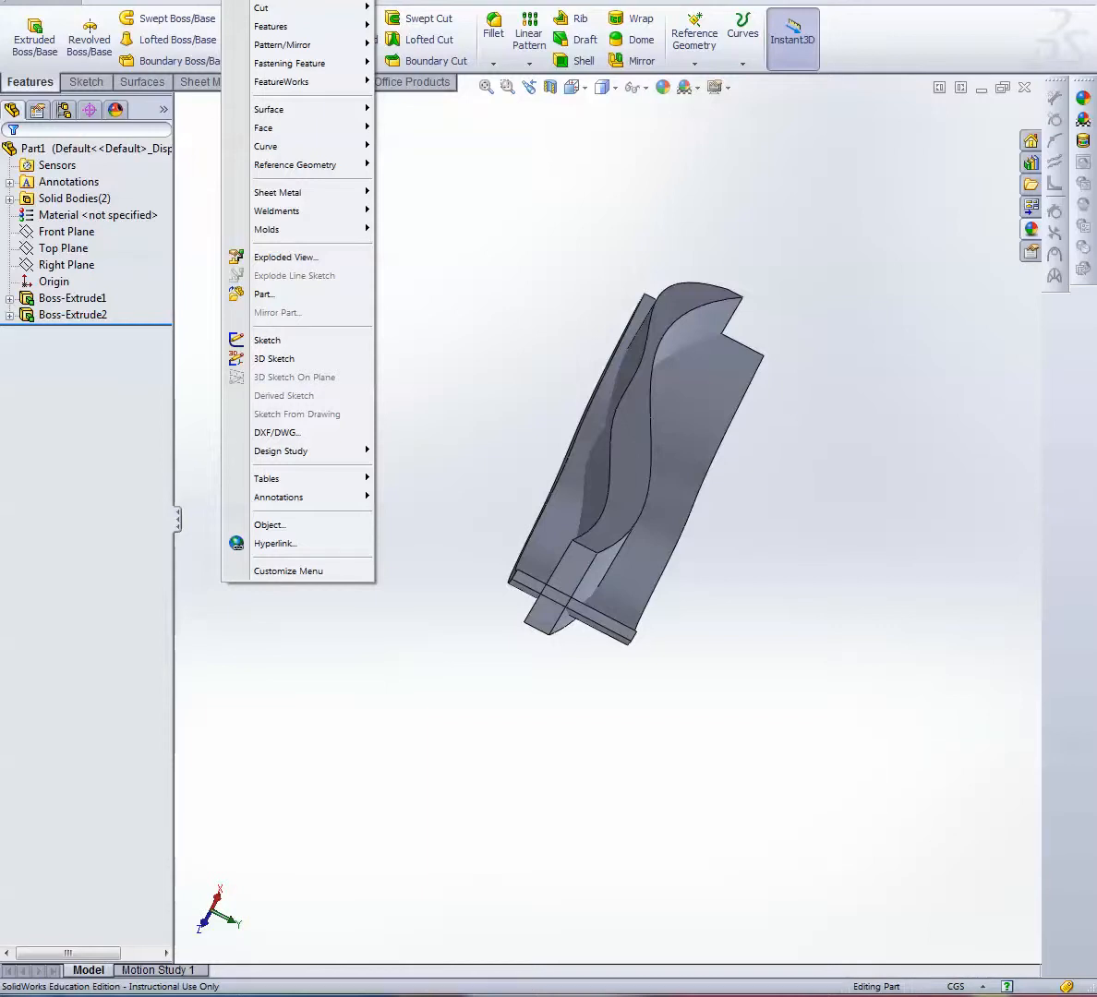
{"action": "mouse_move", "coordinate": [272, 35]}
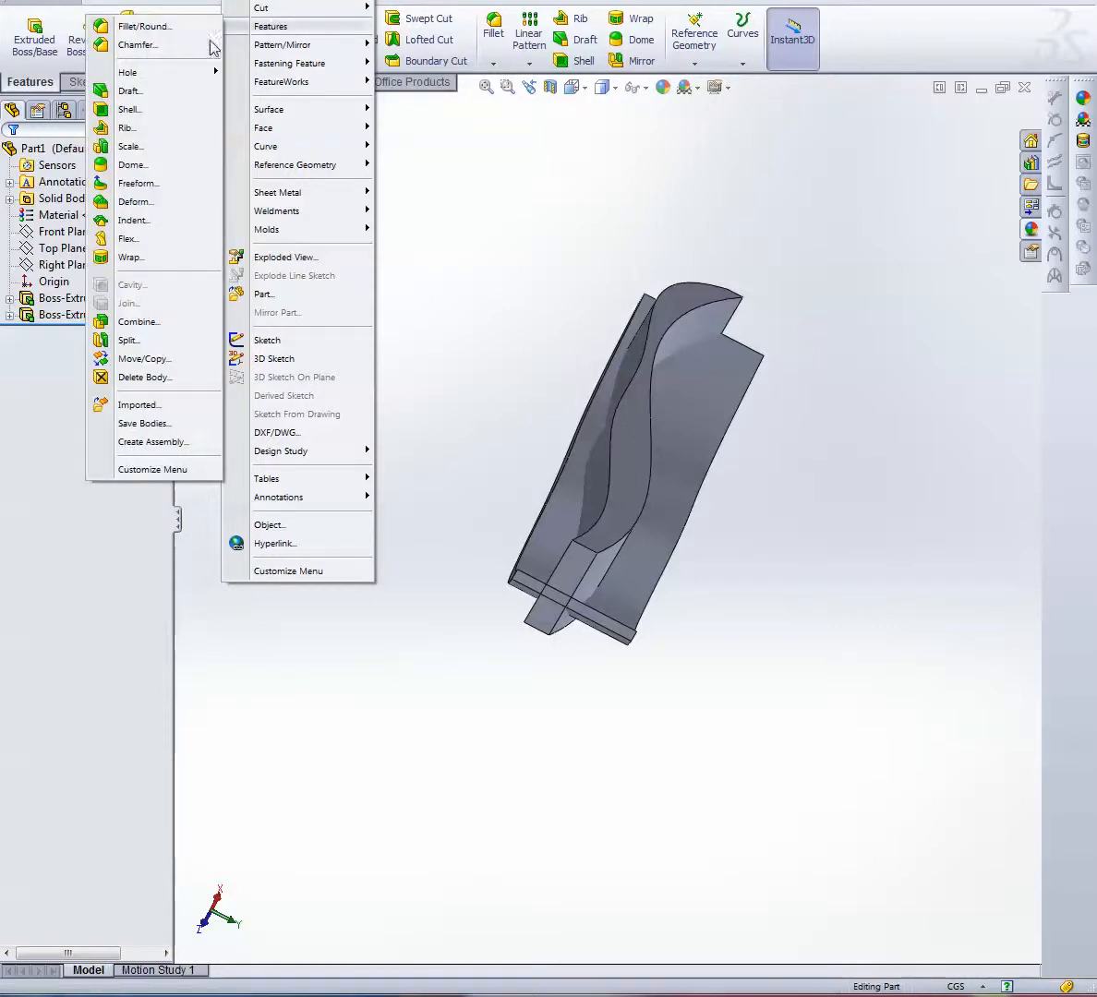
{"action": "left_click", "coordinate": [139, 323]}
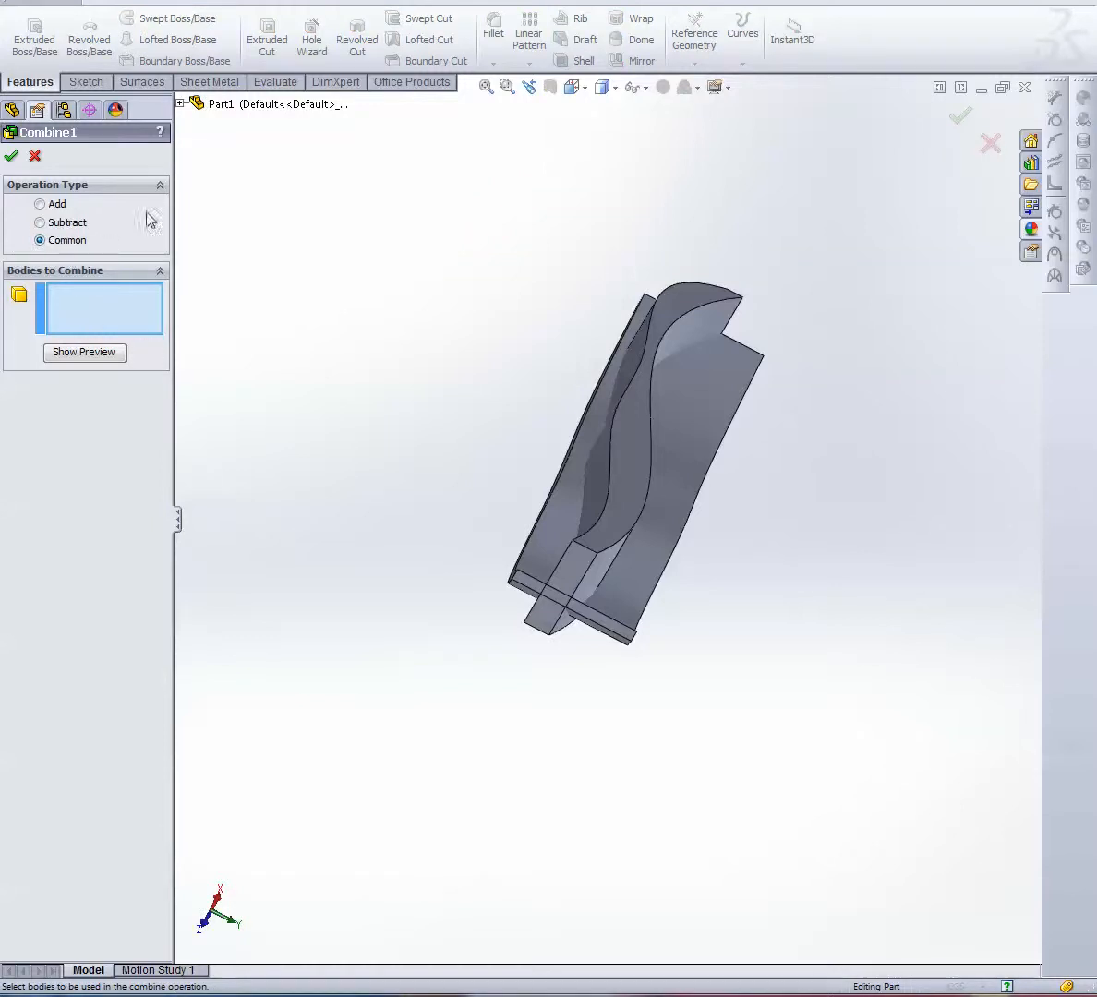
{"action": "left_click", "coordinate": [181, 104]}
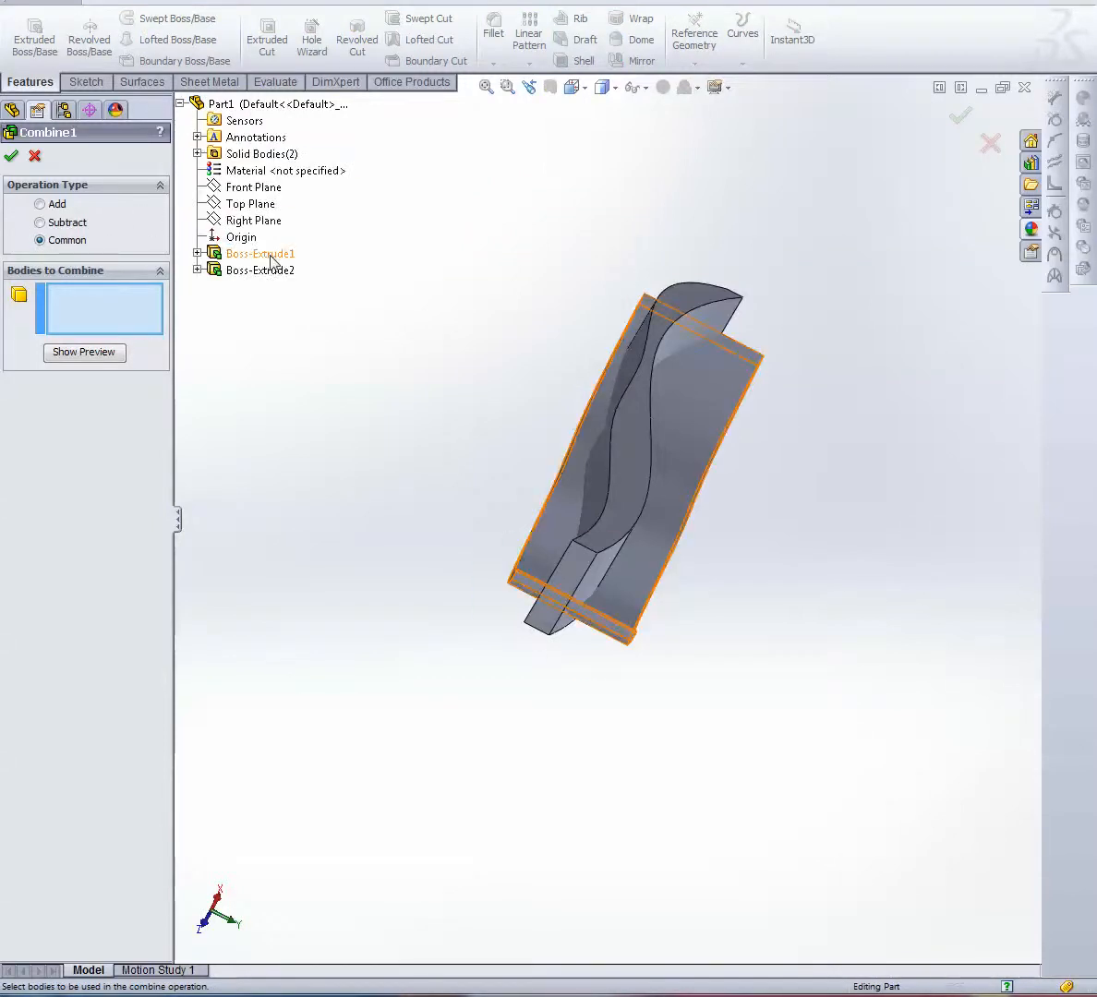
{"action": "left_click", "coordinate": [269, 258]}
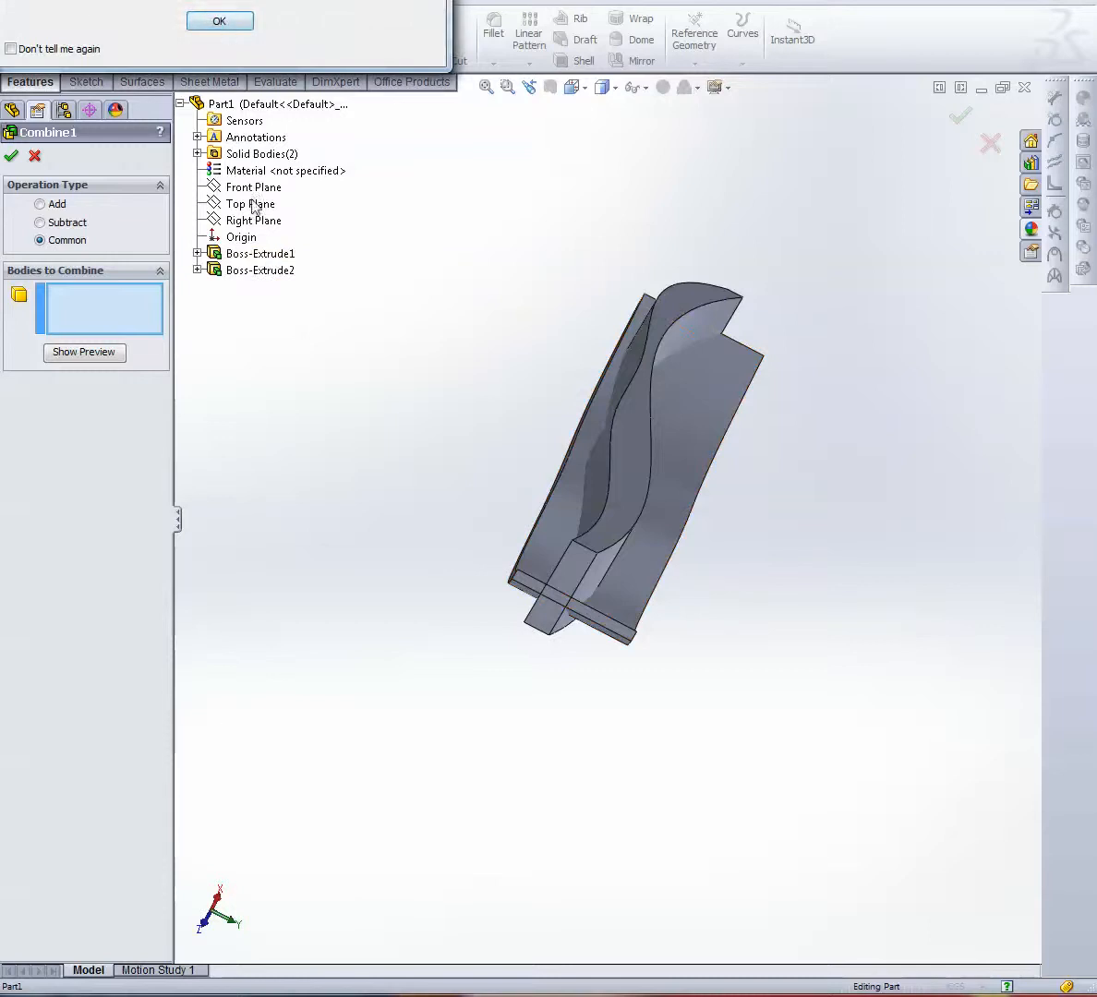
{"action": "left_click", "coordinate": [220, 22]}
{"action": "left_click", "coordinate": [681, 465]}
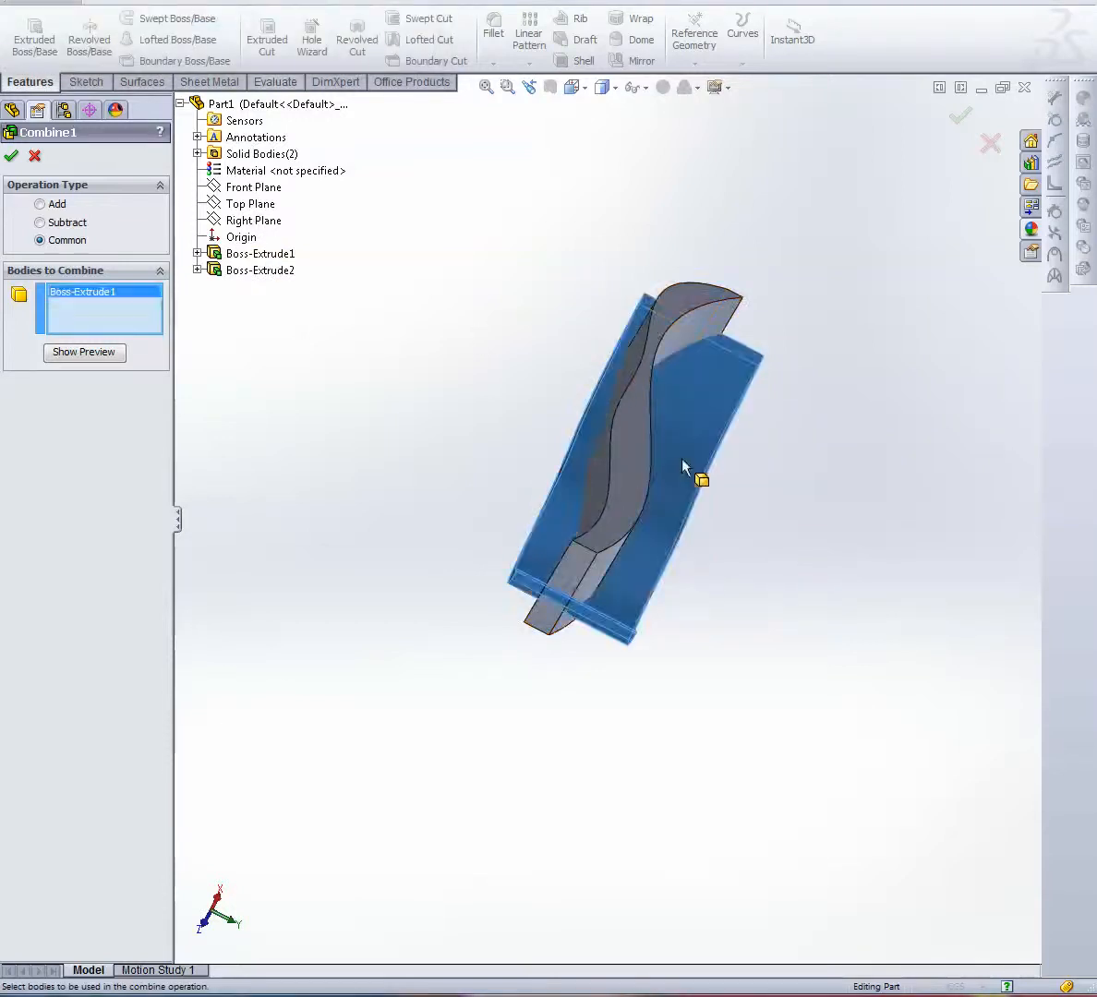
{"action": "left_click", "coordinate": [635, 461]}
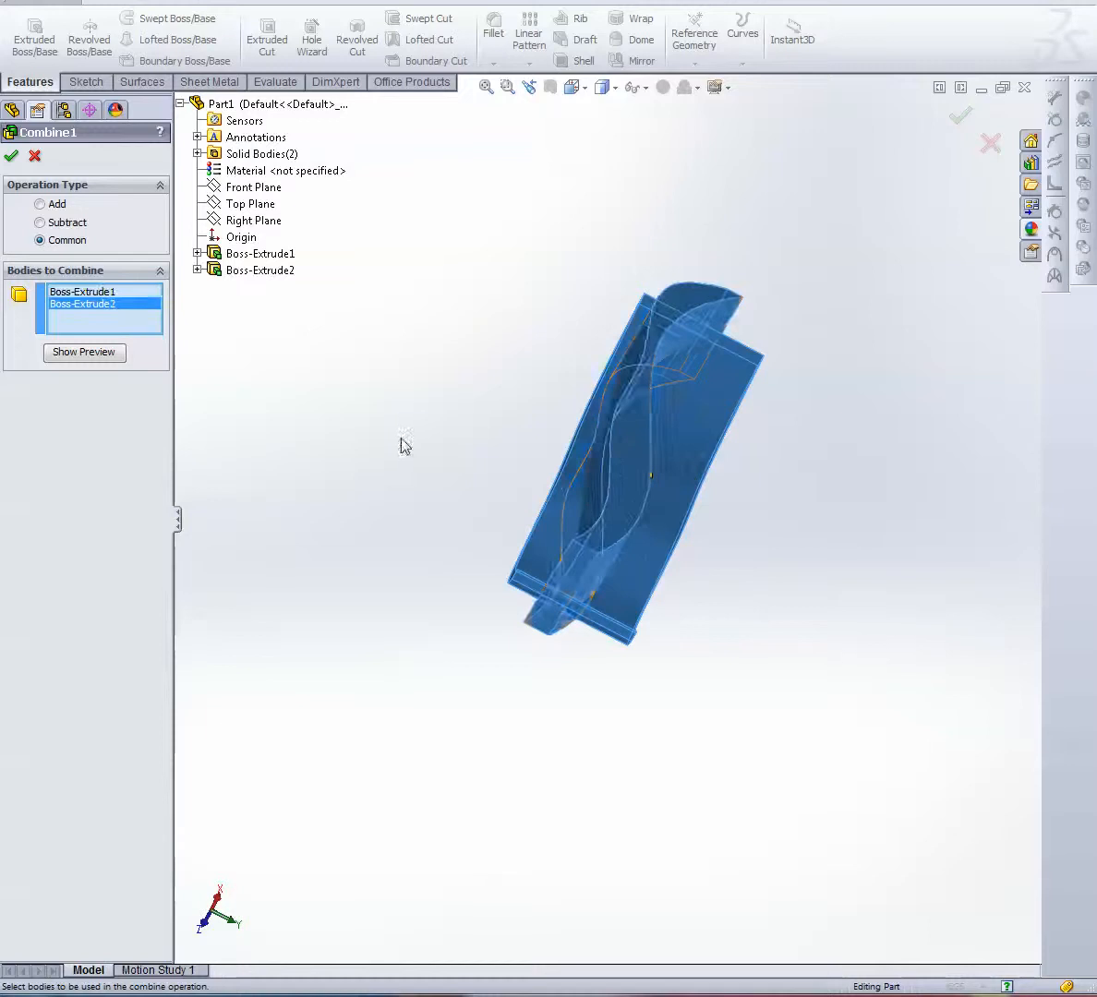
{"action": "middle_click_drag", "start_coordinate": [402, 443], "coordinate": [548, 465]}
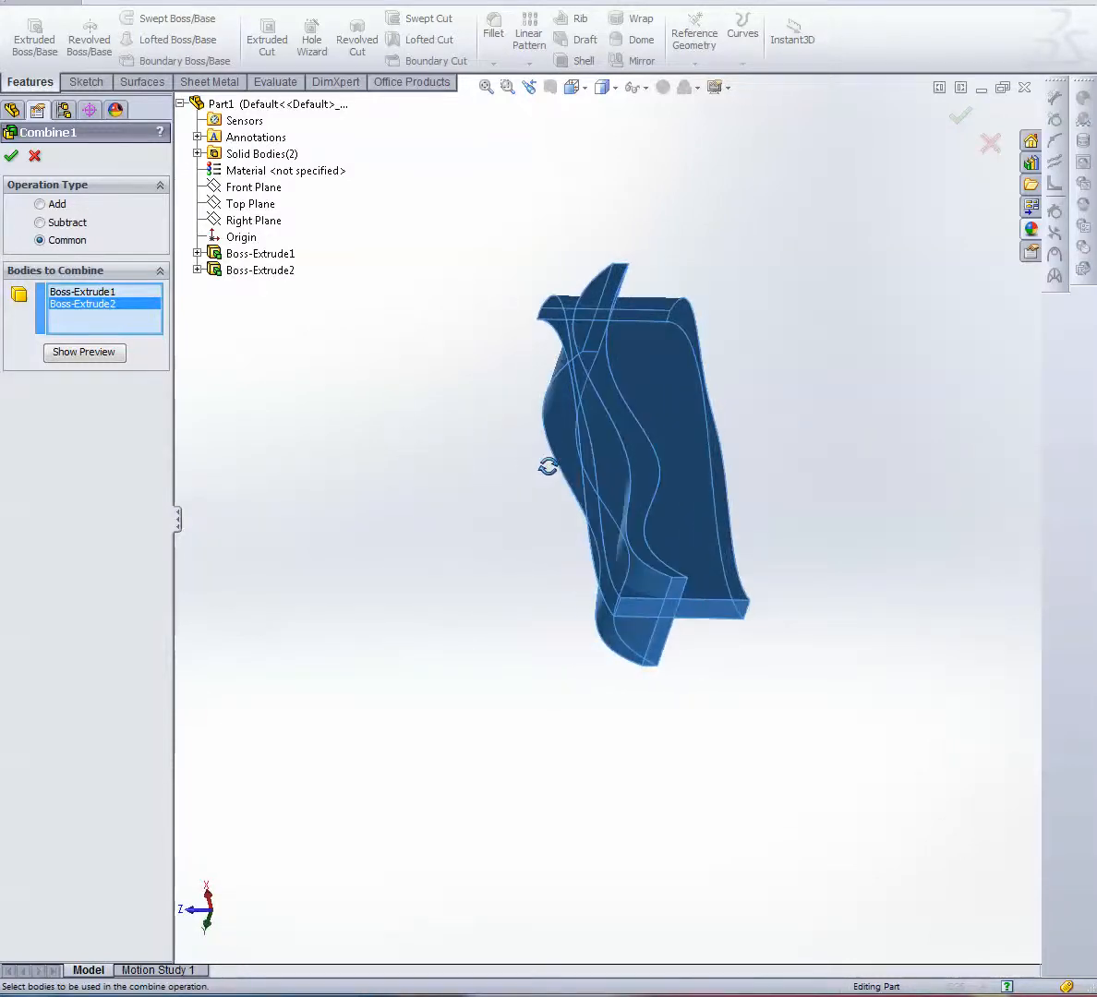
{"action": "left_click", "coordinate": [84, 352]}
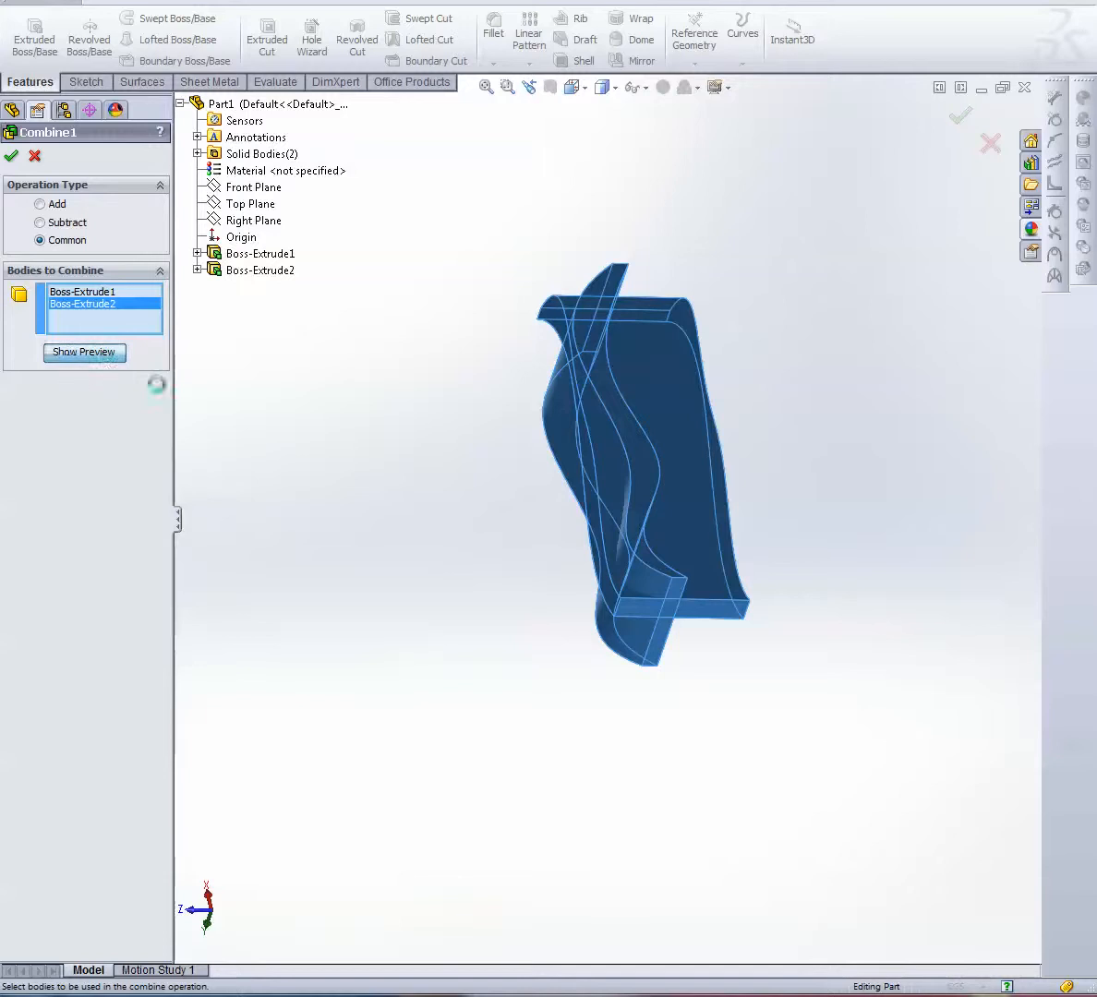
{"action": "middle_click_drag", "start_coordinate": [299, 455], "coordinate": [365, 342]}
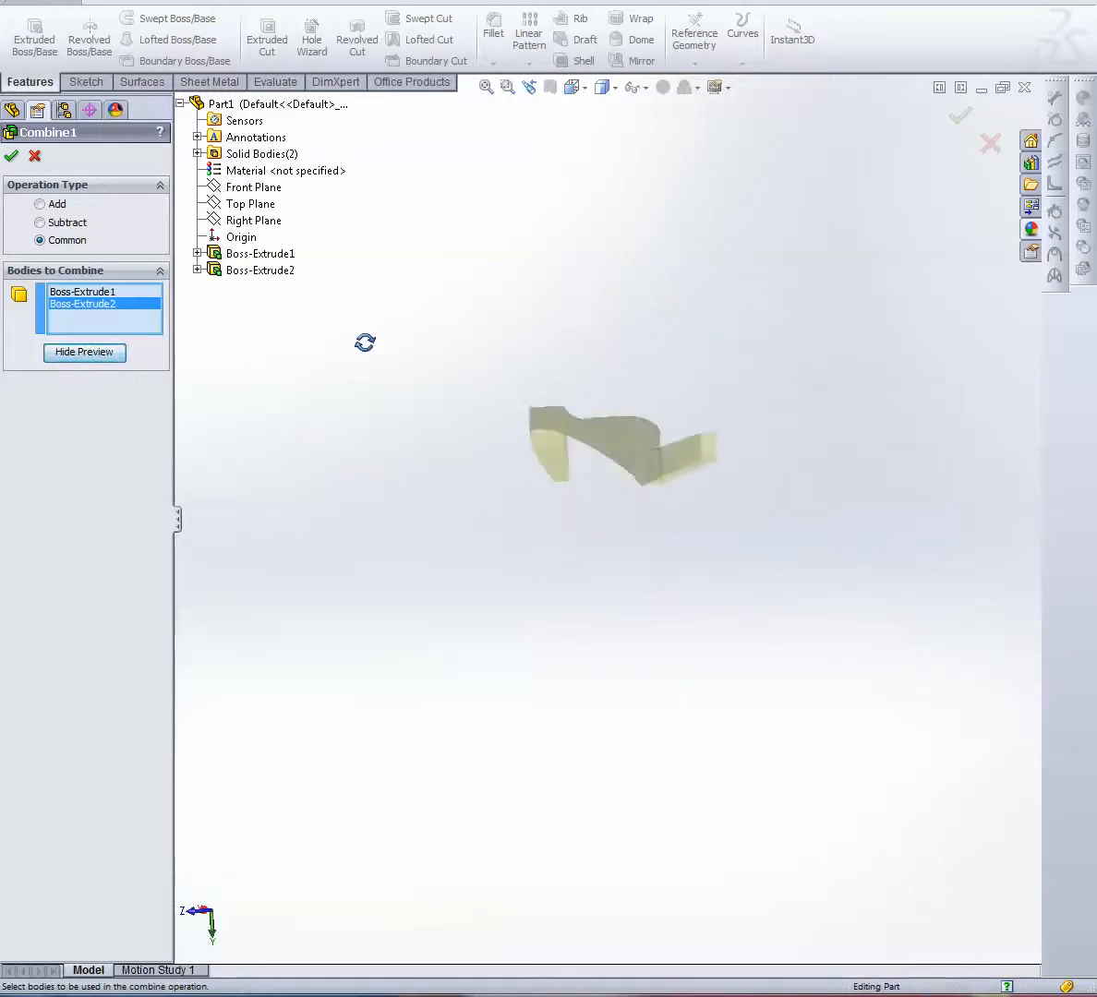
{"action": "left_click", "coordinate": [12, 157]}
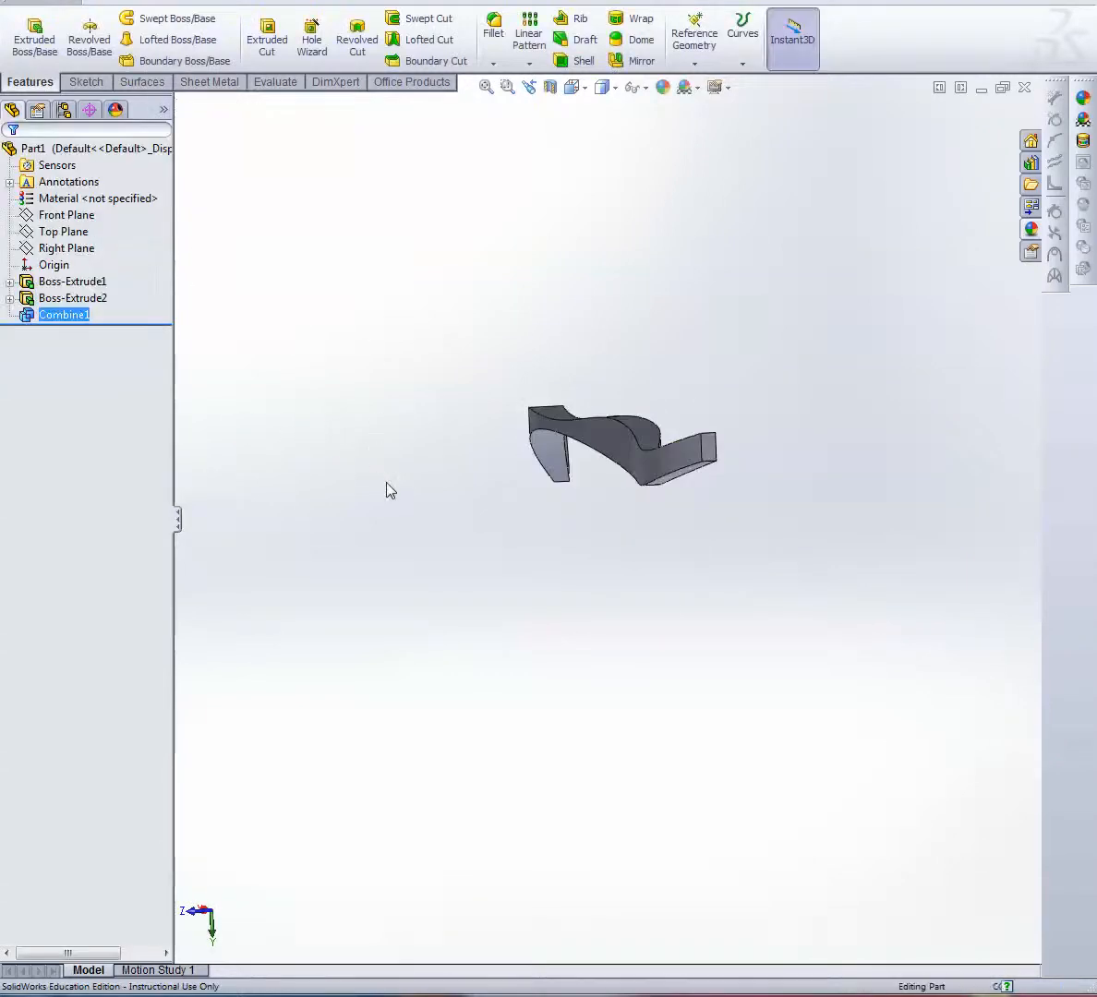